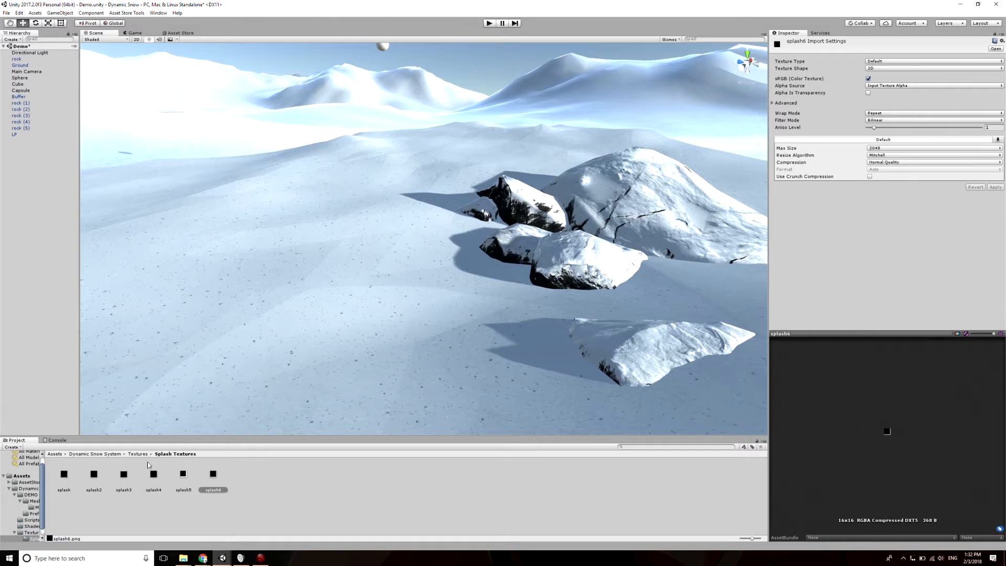
Step: Raise the largest snow-covered rock out of the ground to a Y position of about 1.55
{"action": "left_click", "coordinate": [98, 453]}
{"action": "key", "text": "s"}
{"action": "right_click_drag", "start_coordinate": [407, 231], "coordinate": [552, 208]}
{"action": "key", "text": "w"}
{"action": "left_click", "coordinate": [552, 211]}
{"action": "scroll", "coordinate": [552, 211], "scroll_direction": "down", "scroll_amount": 6}
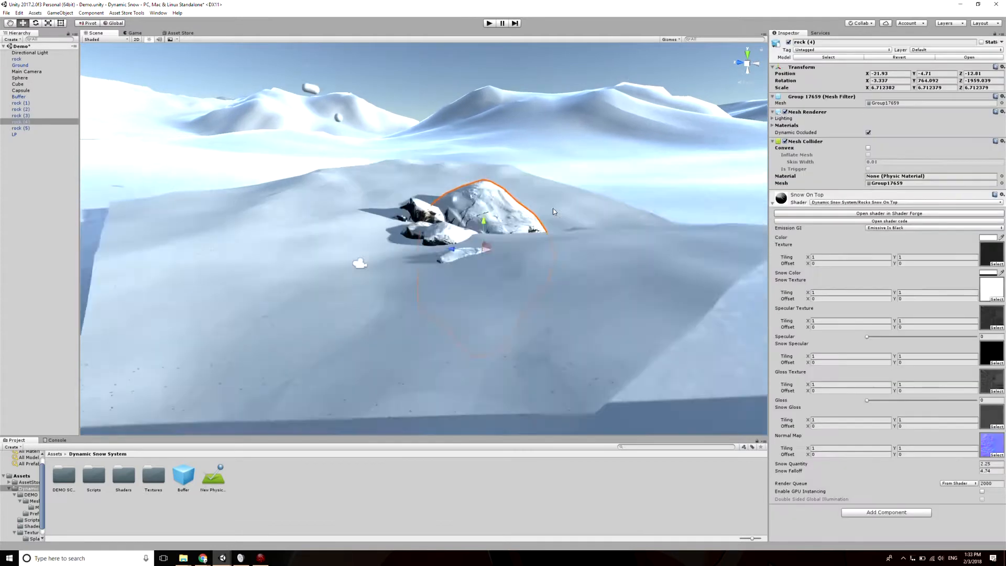
{"action": "right_click_drag", "start_coordinate": [469, 210], "coordinate": [461, 258]}
{"action": "key", "text": "w"}
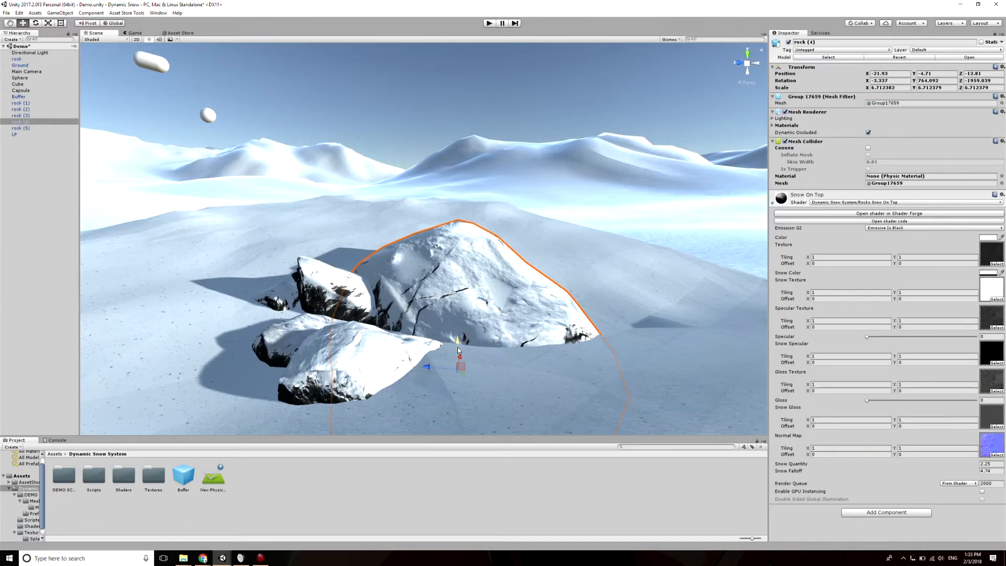
{"action": "left_click_drag", "start_coordinate": [457, 347], "coordinate": [485, 229]}
{"action": "right_click_drag", "start_coordinate": [472, 245], "coordinate": [505, 271]}
{"action": "scroll", "coordinate": [509, 269], "scroll_direction": "down", "scroll_amount": 5}
{"action": "scroll", "coordinate": [505, 271], "scroll_direction": "up", "scroll_amount": 8}
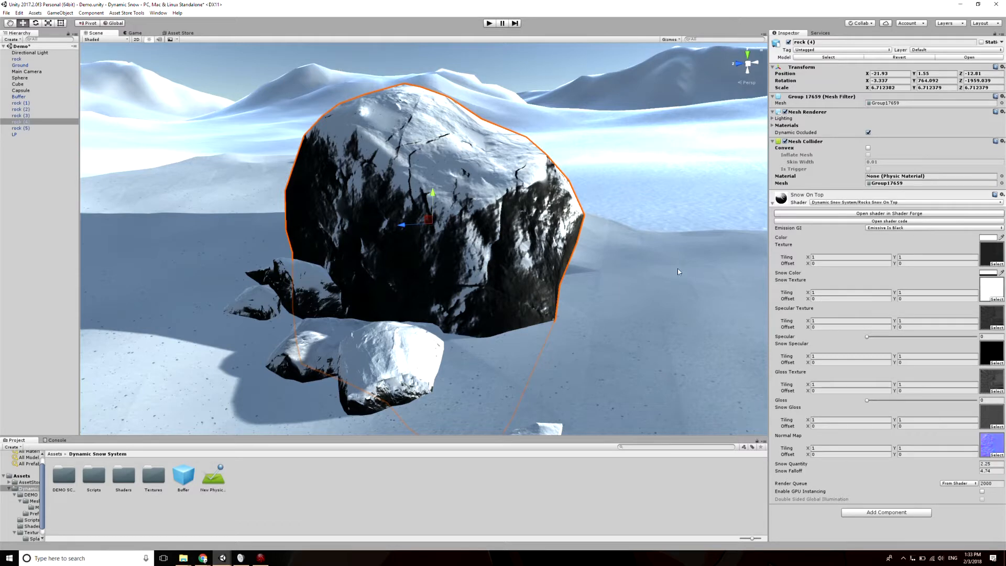
Step: Tilt the raised rock and scale it down uniformly to about 3.91
{"action": "key", "text": "e"}
{"action": "left_click_drag", "start_coordinate": [435, 219], "coordinate": [387, 252]}
{"action": "key", "text": "r"}
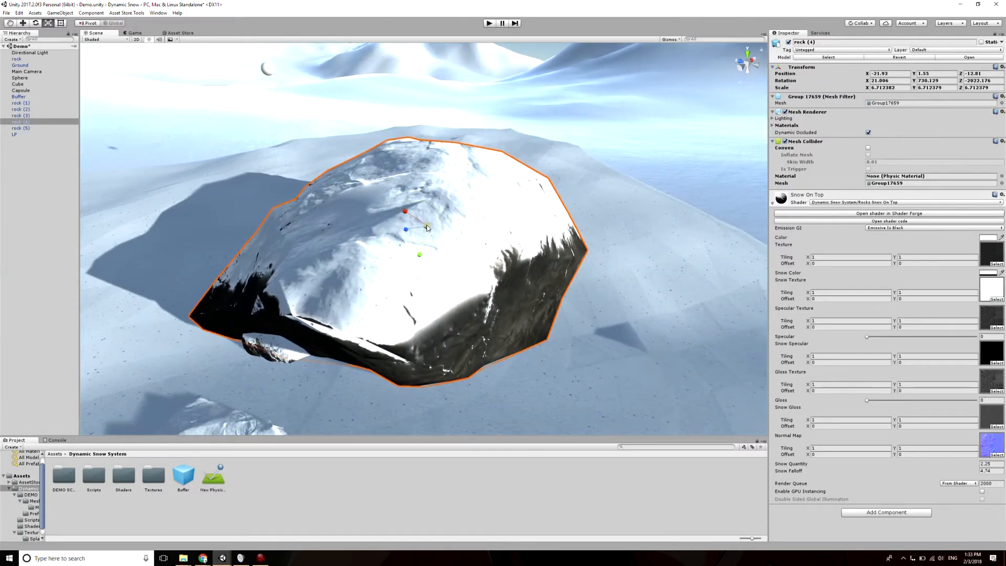
{"action": "mouse_move", "coordinate": [428, 224]}
{"action": "left_mouse_down"}
{"action": "mouse_move", "coordinate": [409, 249]}
{"action": "mouse_move", "coordinate": [424, 231]}
{"action": "mouse_move", "coordinate": [427, 201]}
{"action": "left_mouse_up"}
Step: Rotate the raised rock to about X -14.7, Y 525.6 and Z -2184.6, and clear the selection
{"action": "key", "text": "w"}
{"action": "key", "text": "e"}
{"action": "left_click_drag", "start_coordinate": [416, 243], "coordinate": [573, 220], "text": "alt"}
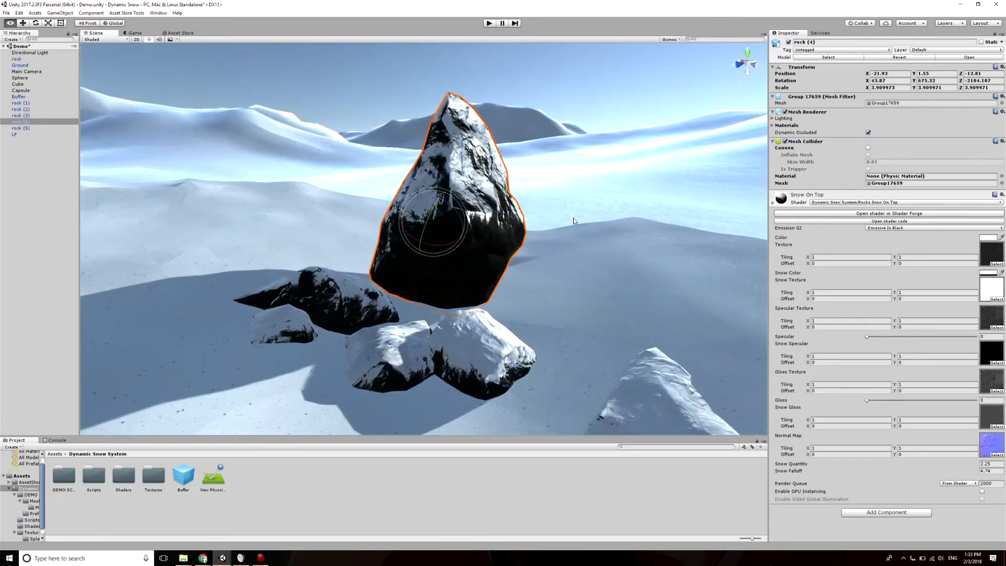
{"action": "scroll", "coordinate": [566, 226], "scroll_direction": "down", "scroll_amount": 6}
{"action": "scroll", "coordinate": [524, 252], "scroll_direction": "up", "scroll_amount": 2}
{"action": "scroll", "coordinate": [522, 251], "scroll_direction": "up", "scroll_amount": 4}
{"action": "left_click_drag", "start_coordinate": [522, 251], "coordinate": [379, 250], "text": "alt"}
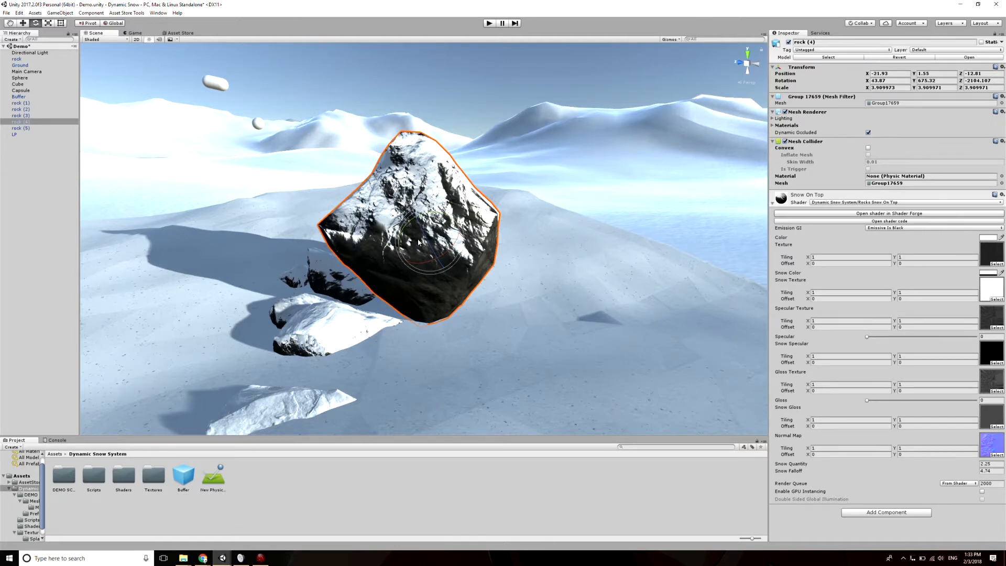
{"action": "left_click_drag", "start_coordinate": [418, 242], "coordinate": [463, 221]}
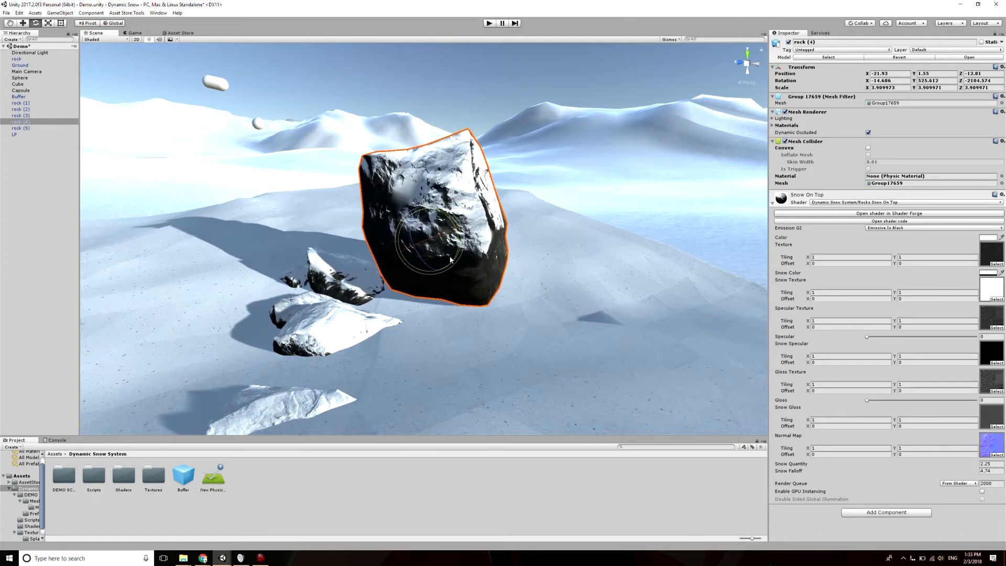
{"action": "scroll", "coordinate": [450, 259], "scroll_direction": "down", "scroll_amount": 4}
{"action": "left_click", "coordinate": [449, 112]}
Step: Inspect the components of the snowy Ground and of the floating Sphere, Cube and Capsule
{"action": "right_click_drag", "start_coordinate": [337, 196], "coordinate": [355, 221]}
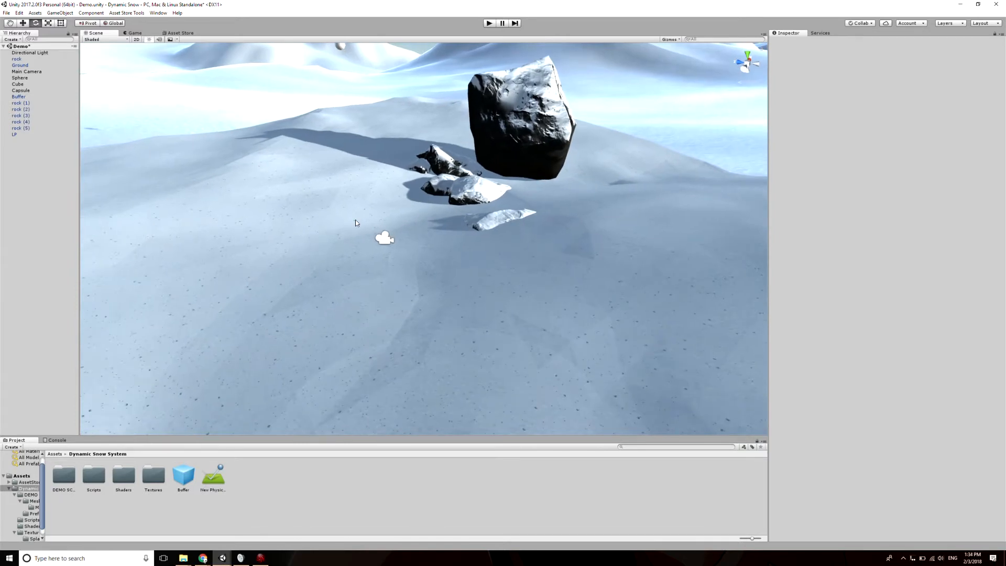
{"action": "left_click", "coordinate": [354, 219]}
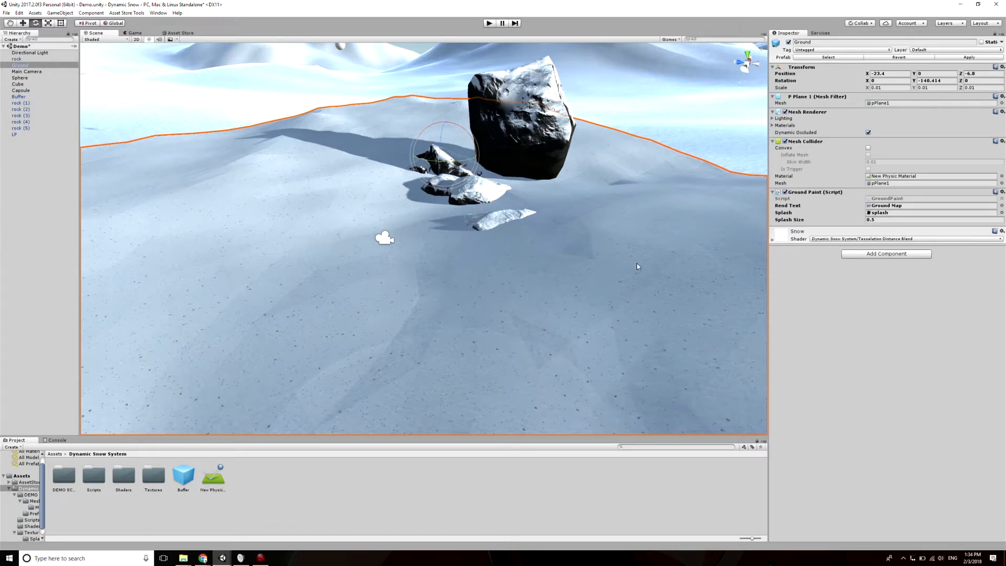
{"action": "right_click_drag", "start_coordinate": [571, 268], "coordinate": [548, 221]}
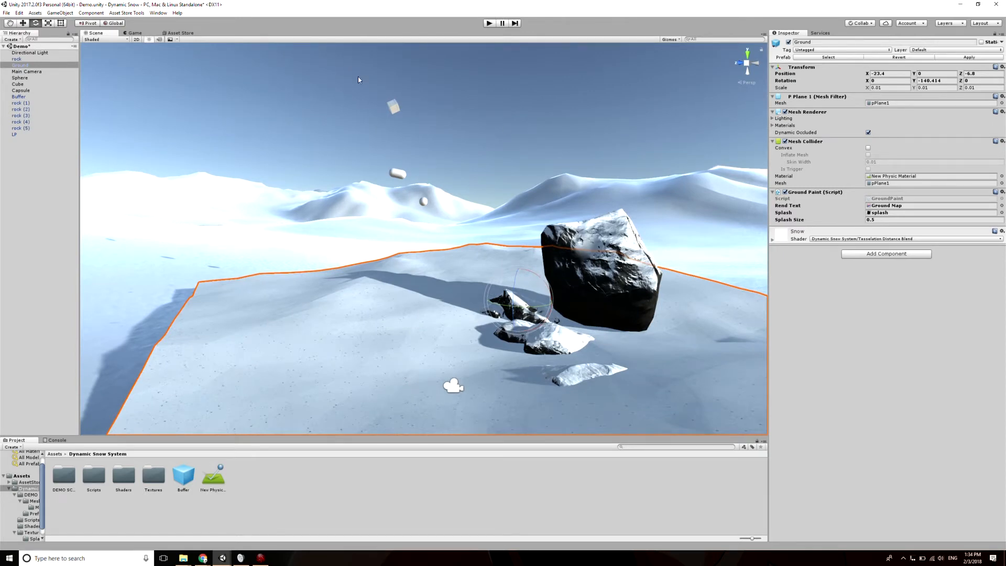
{"action": "left_click_drag", "start_coordinate": [364, 85], "coordinate": [430, 209]}
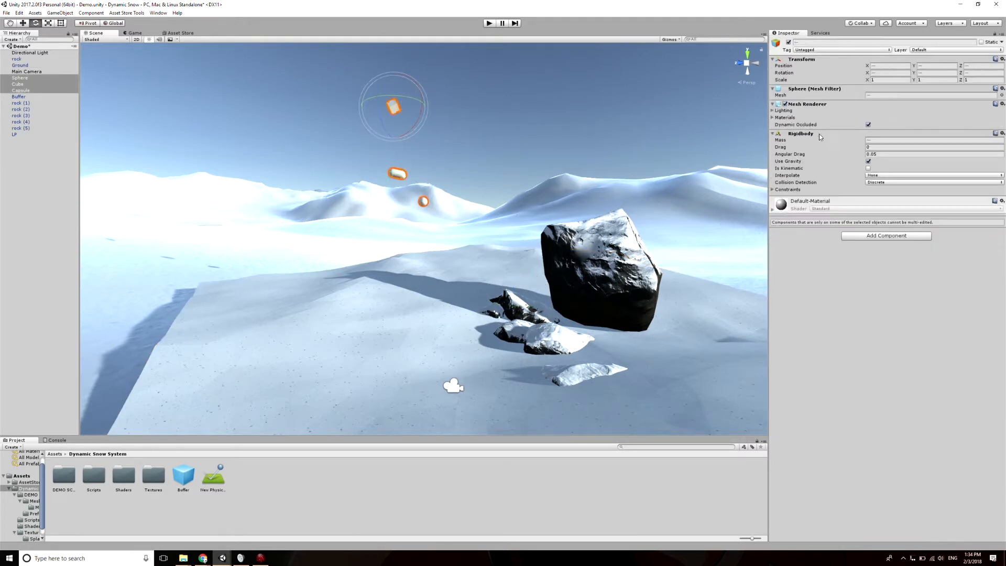
Step: Select the Ground and test-run the scene to watch the falling objects carve trails in the snow, then stop it
{"action": "left_click", "coordinate": [441, 302]}
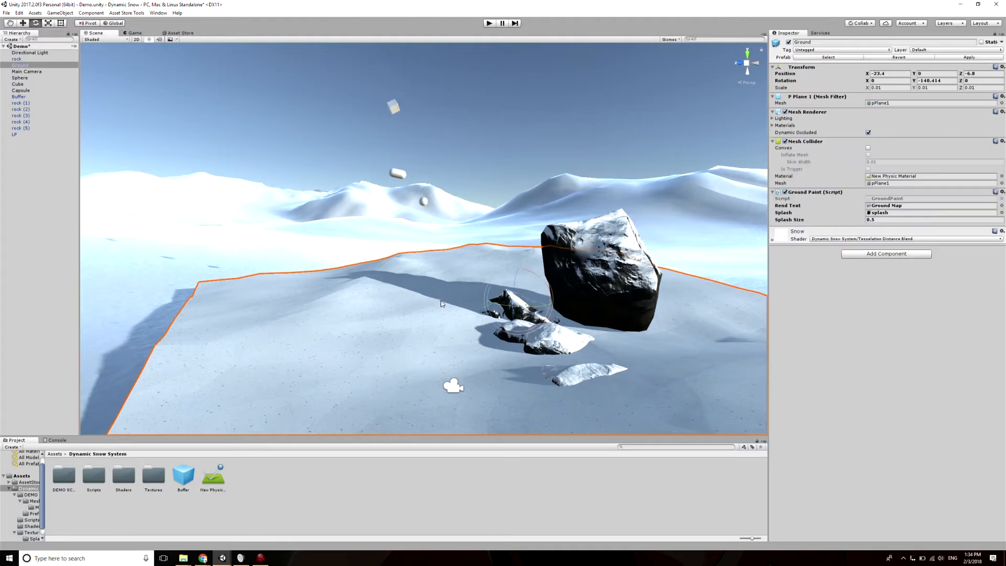
{"action": "left_click", "coordinate": [489, 23]}
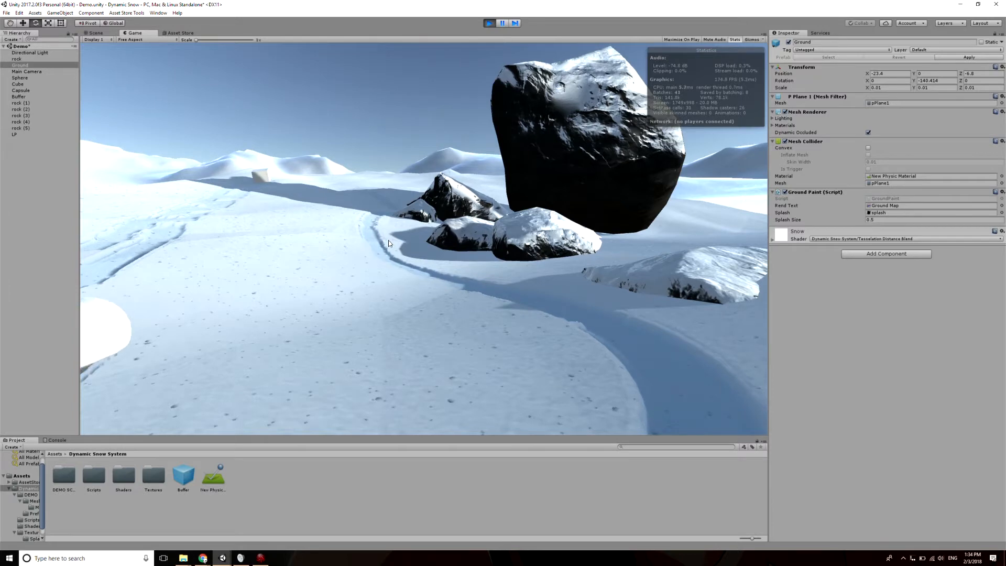
{"action": "left_click", "coordinate": [489, 23]}
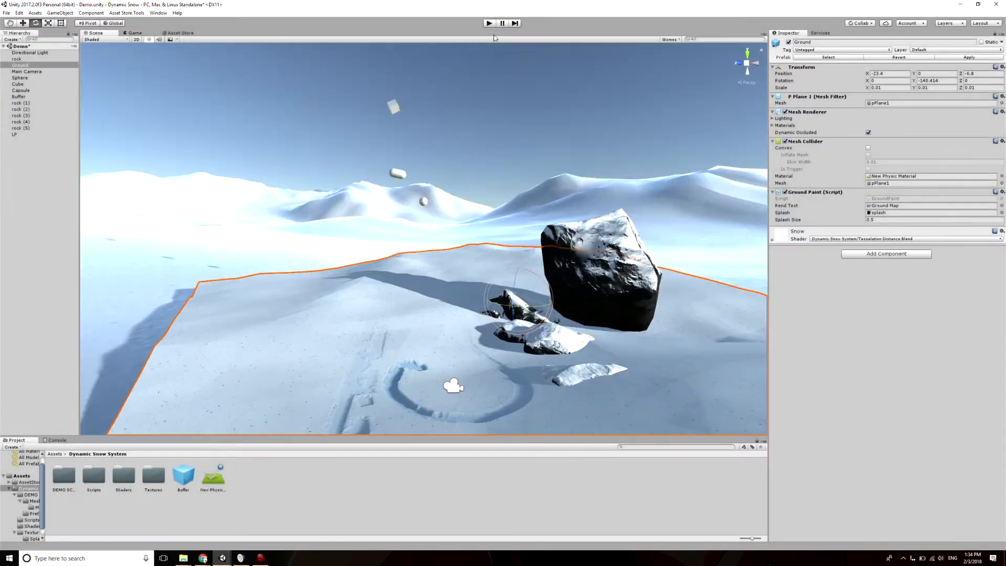
Step: Open the Ground Map render texture assigned to the Ground's paint script and watch its preview during another short test run
{"action": "left_click", "coordinate": [888, 207]}
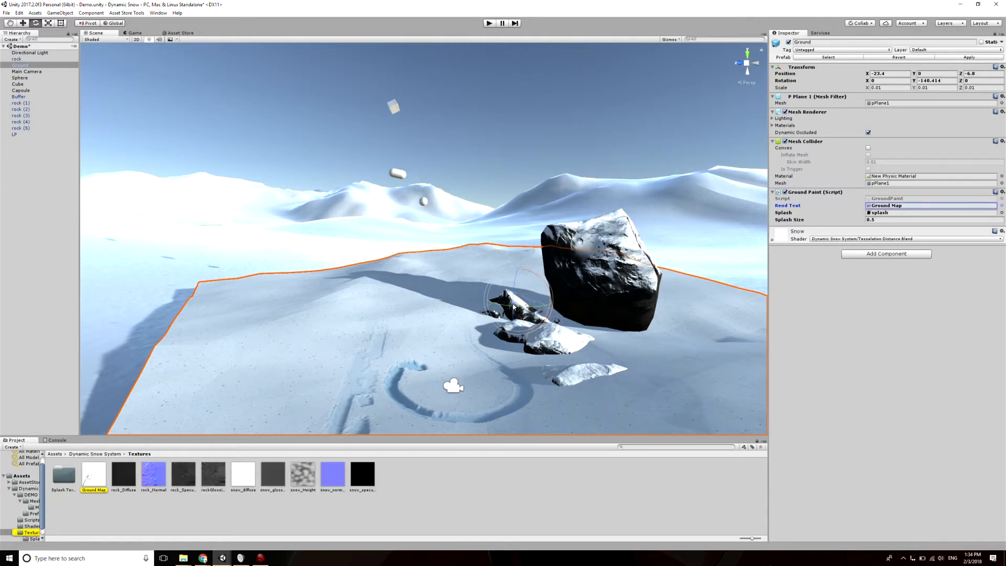
{"action": "left_click", "coordinate": [95, 477]}
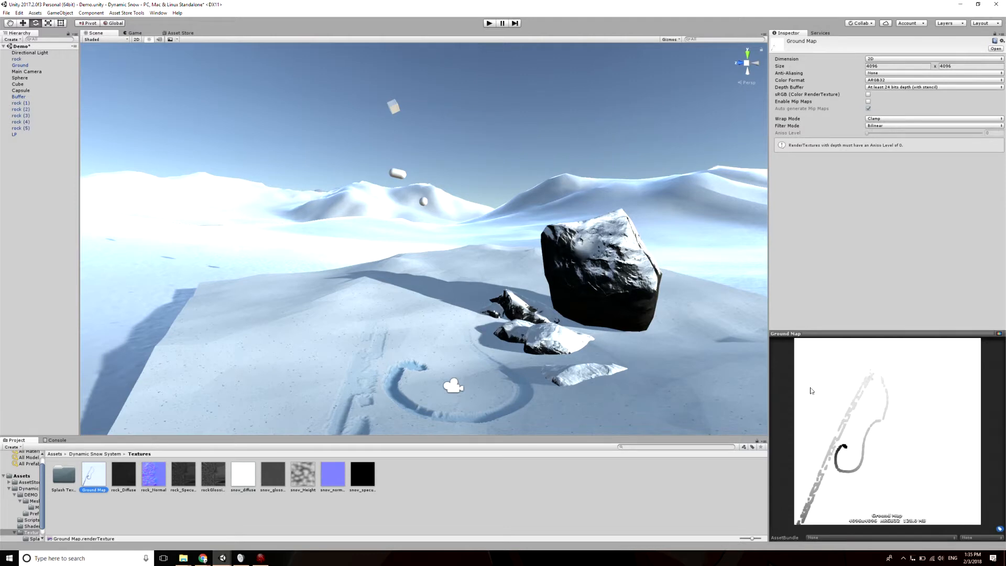
{"action": "right_click_drag", "start_coordinate": [592, 362], "coordinate": [541, 485]}
{"action": "key", "text": "s"}
{"action": "key", "text": "d"}
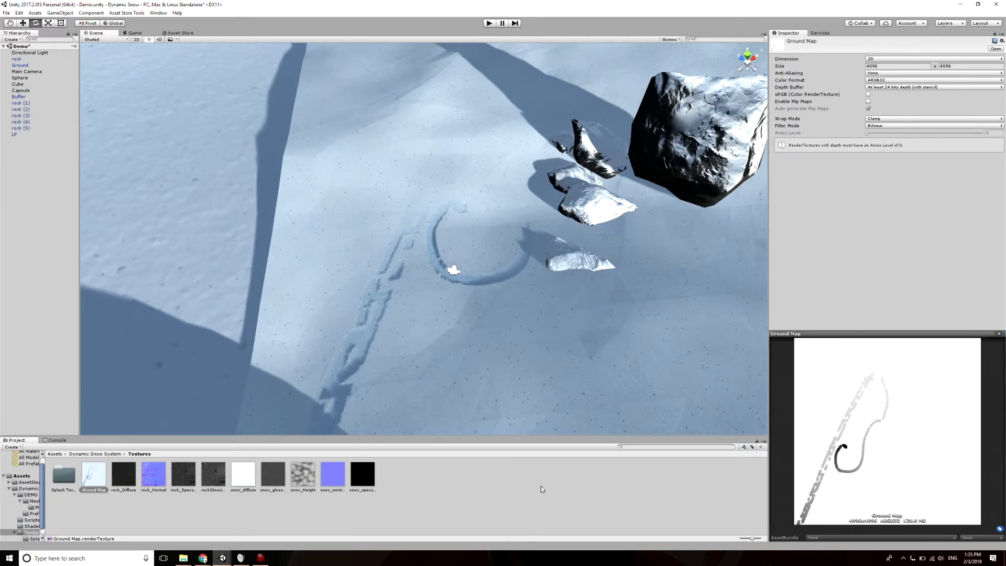
{"action": "left_click", "coordinate": [486, 26]}
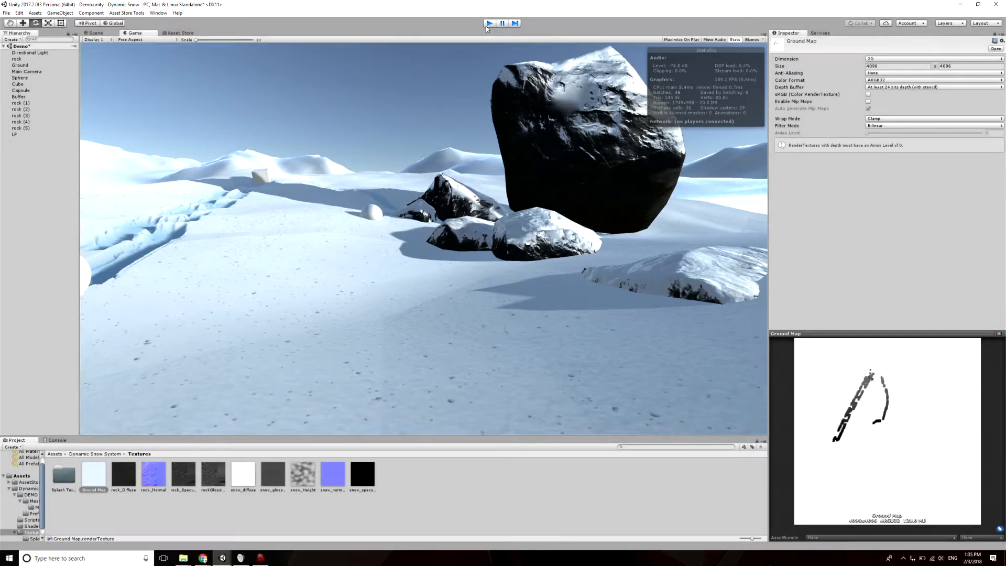
{"action": "left_click", "coordinate": [486, 25]}
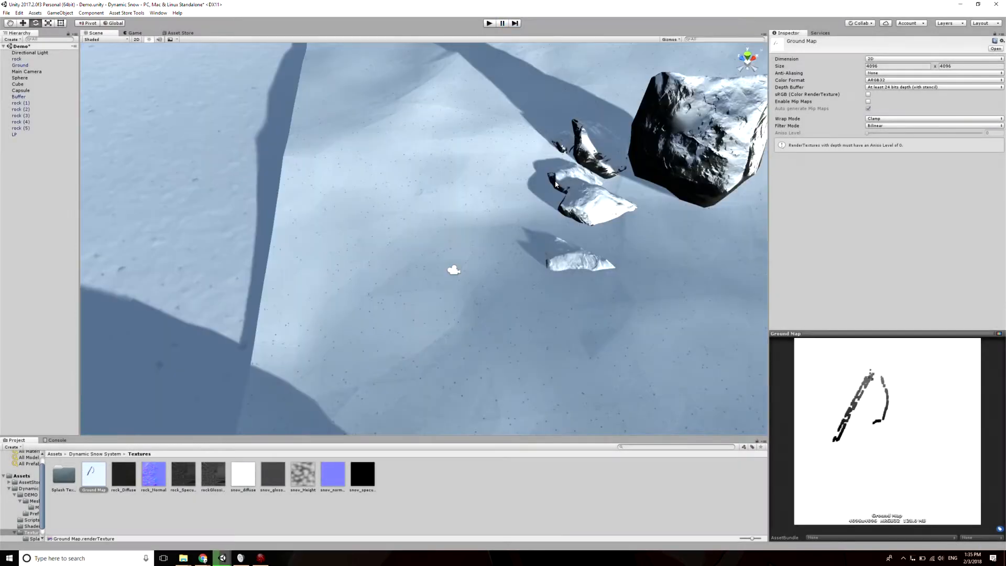
Step: Locate the splash texture assigned to the Ground's paint script and preview splash through splash5 before returning to the Textures folder
{"action": "right_click_drag", "start_coordinate": [458, 250], "coordinate": [453, 215]}
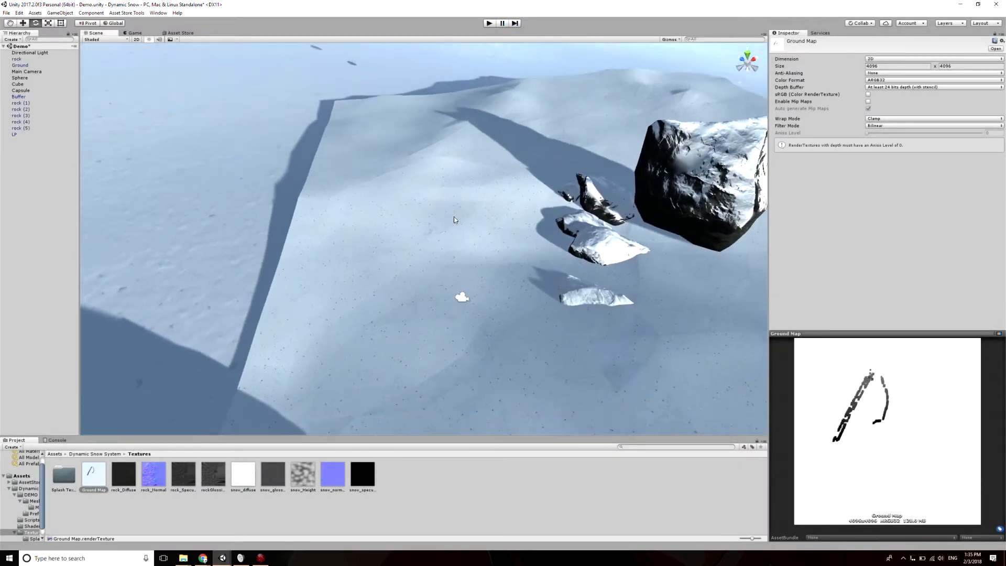
{"action": "left_click", "coordinate": [453, 216]}
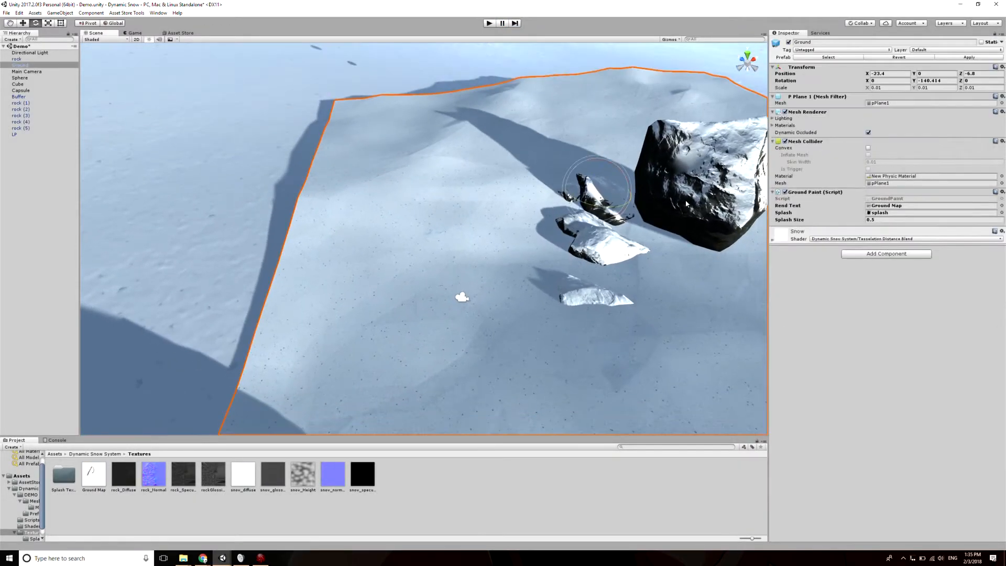
{"action": "left_click", "coordinate": [883, 214]}
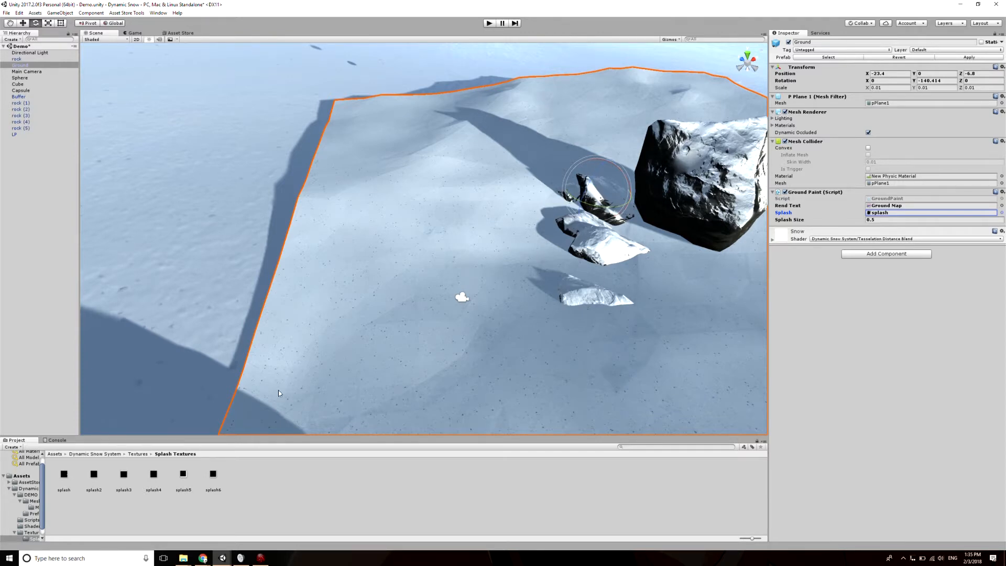
{"action": "left_click", "coordinate": [183, 474]}
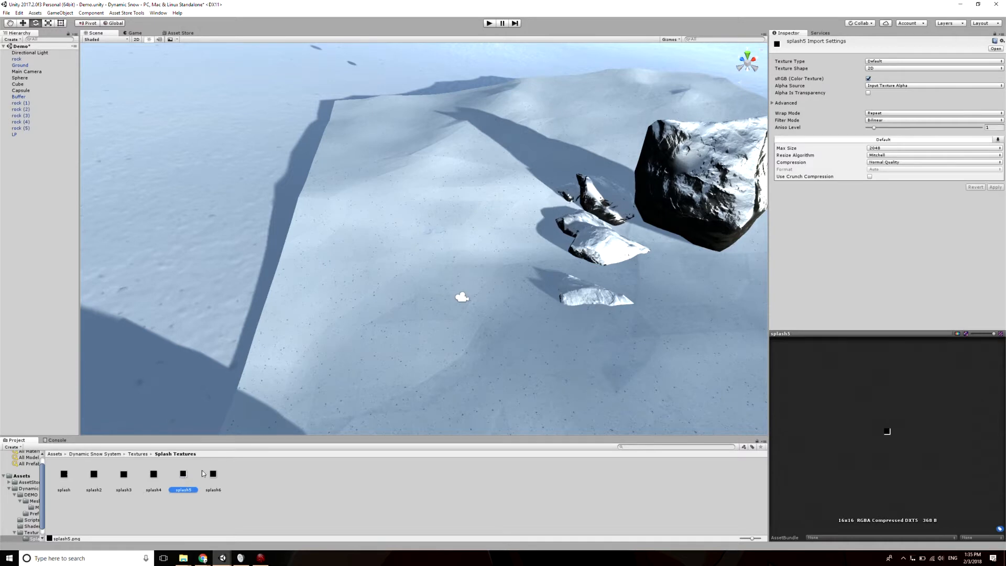
{"action": "left_click", "coordinate": [246, 472]}
{"action": "left_click", "coordinate": [64, 474]}
{"action": "left_click", "coordinate": [95, 475]}
{"action": "left_click", "coordinate": [124, 476]}
{"action": "left_click", "coordinate": [153, 476]}
{"action": "left_click", "coordinate": [138, 454]}
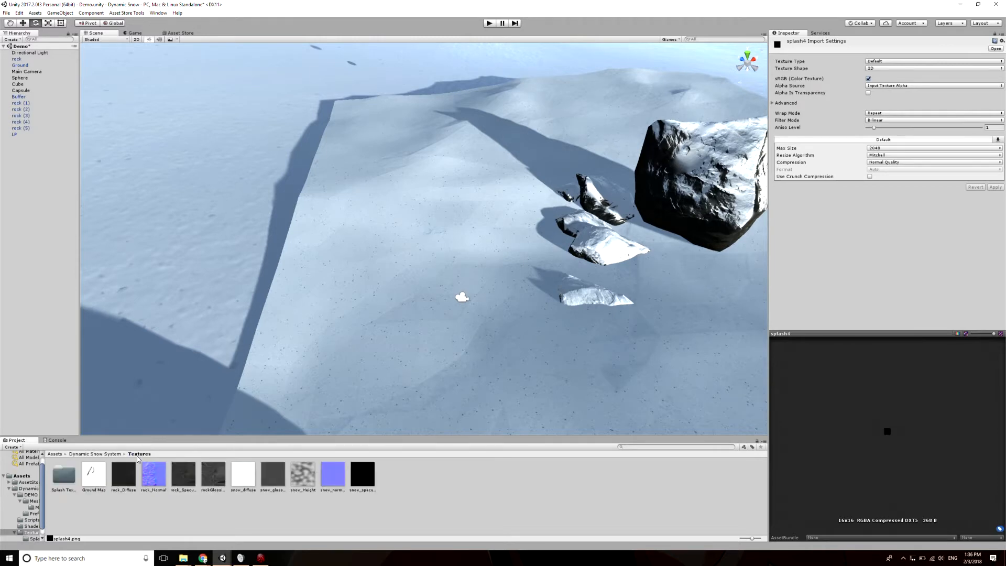
Step: Examine the Buffer object's Snow Buffer settings: Fade Snow, Fill Time and the assigned Snow Map
{"action": "left_click", "coordinate": [349, 325]}
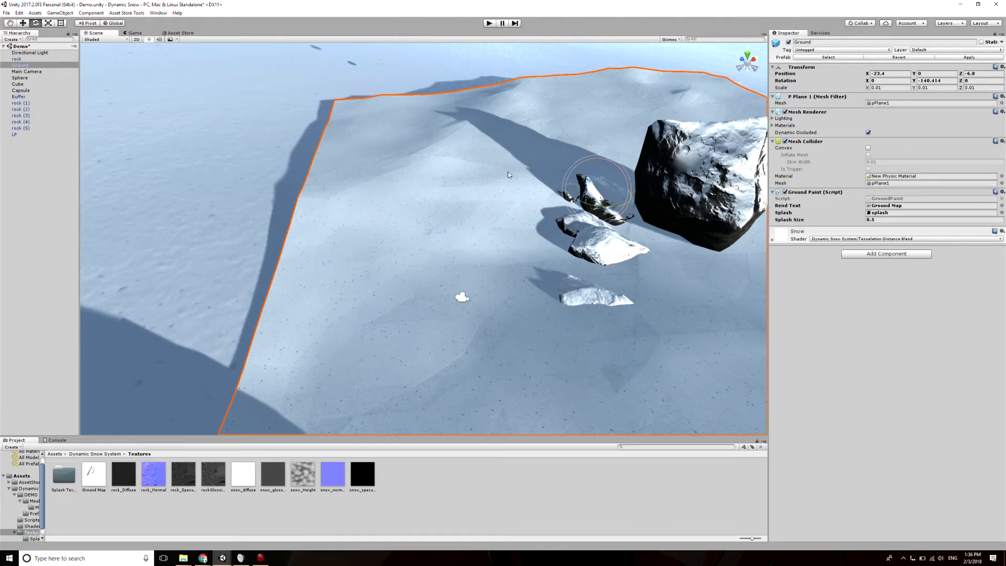
{"action": "right_click_drag", "start_coordinate": [379, 205], "coordinate": [471, 189]}
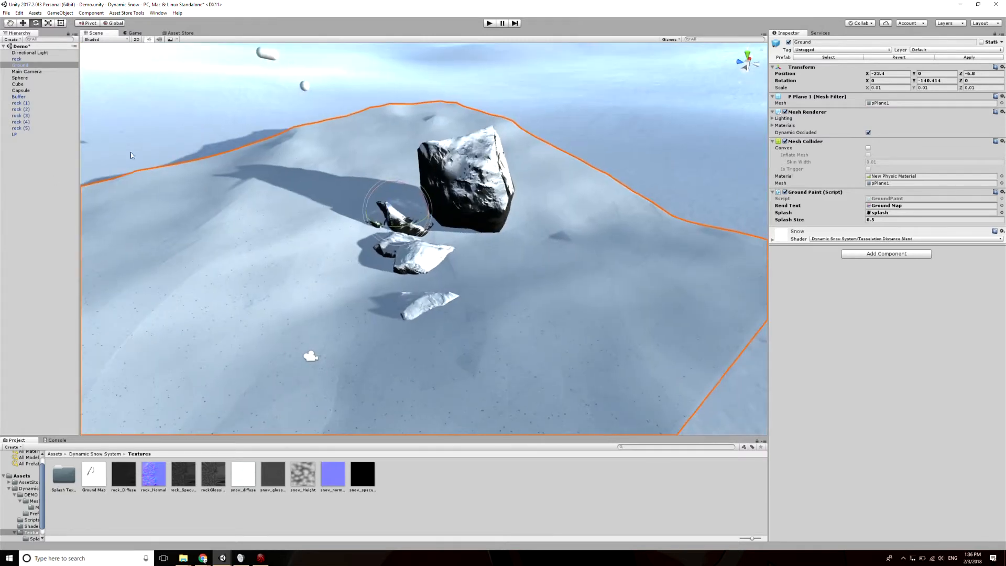
{"action": "left_click", "coordinate": [19, 96]}
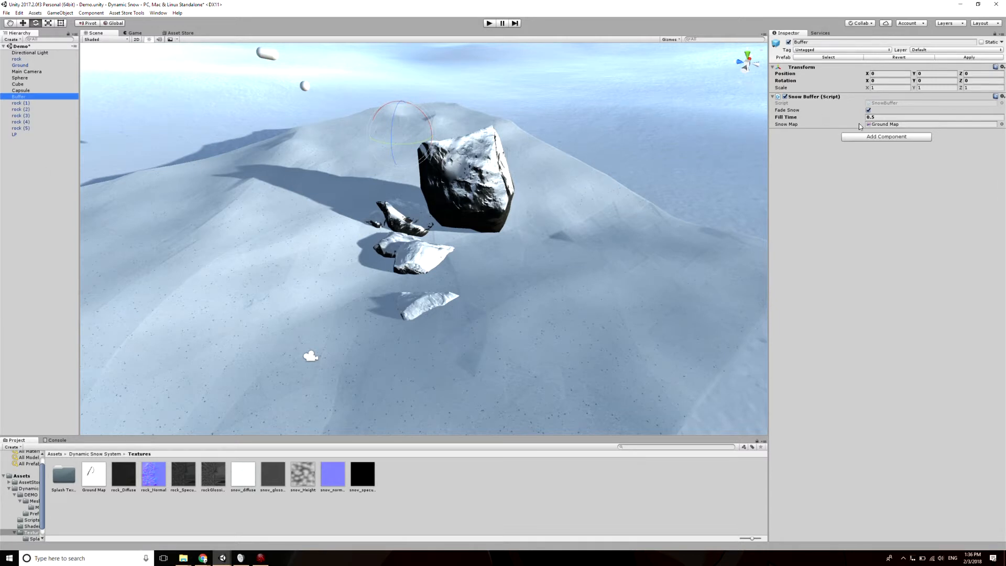
{"action": "left_click", "coordinate": [893, 125]}
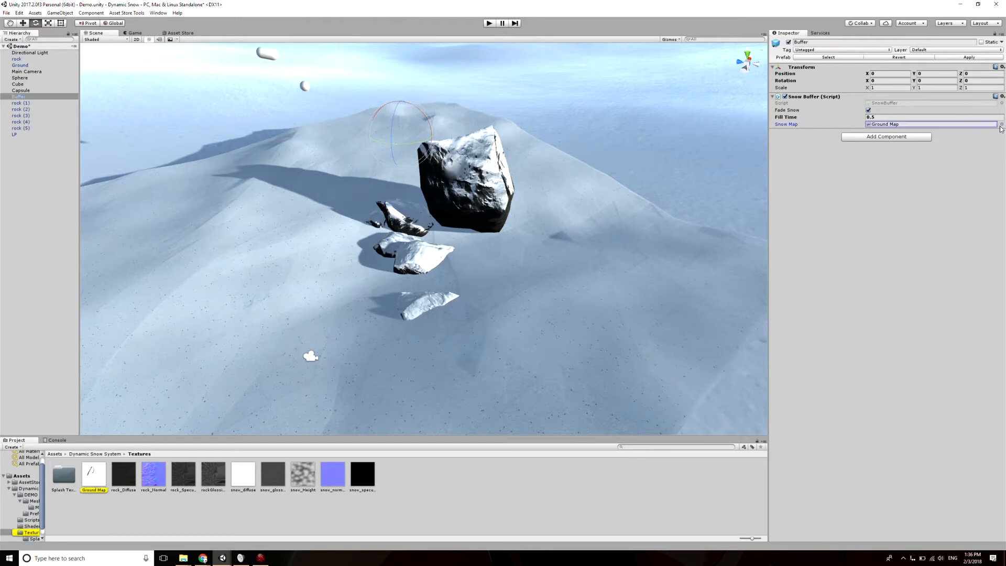
{"action": "left_click", "coordinate": [868, 111]}
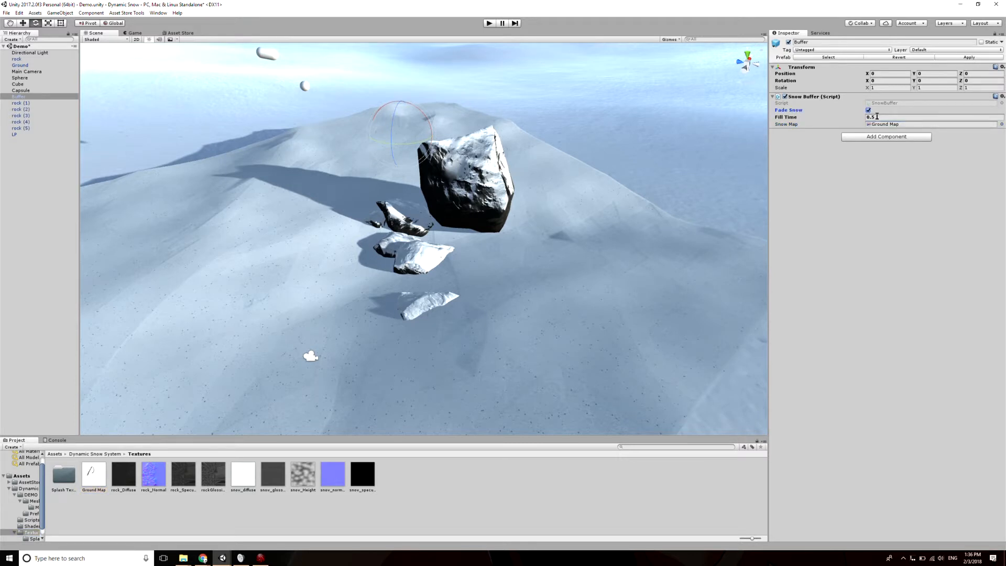
{"action": "left_click", "coordinate": [875, 117]}
{"action": "left_click_drag", "start_coordinate": [884, 118], "coordinate": [863, 117]}
Step: Test-run the scene with Fade Snow on, follow the sphere's trail with the camera to observe the snow refill, and stop the run
{"action": "left_click", "coordinate": [488, 25]}
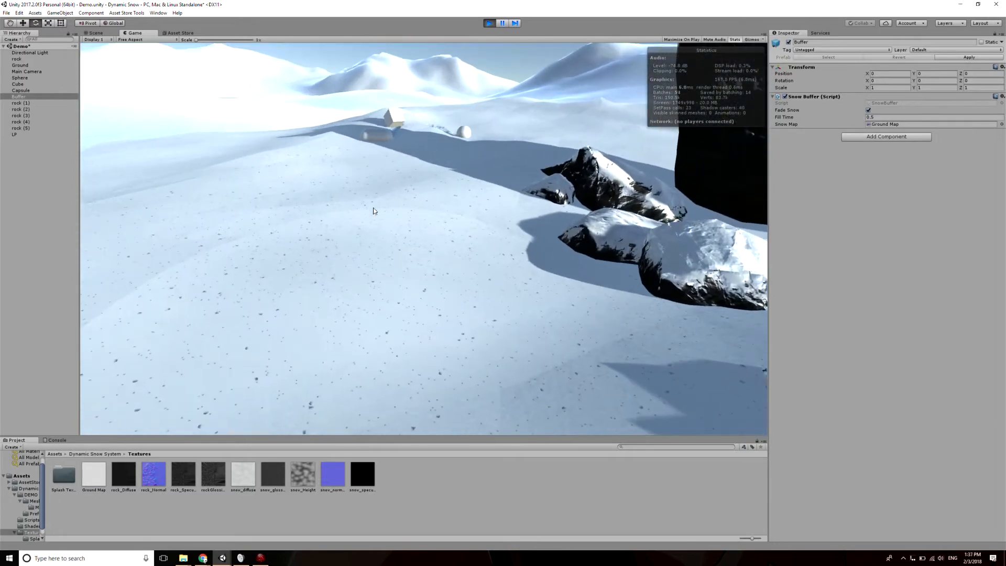
{"action": "key", "text": "w"}
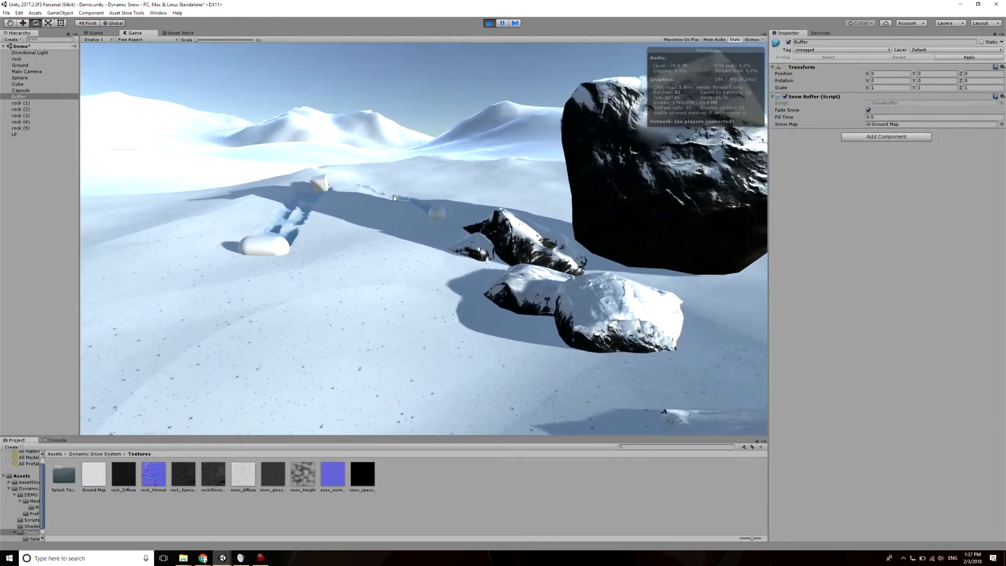
{"action": "key", "text": "w"}
{"action": "key", "text": "w"}
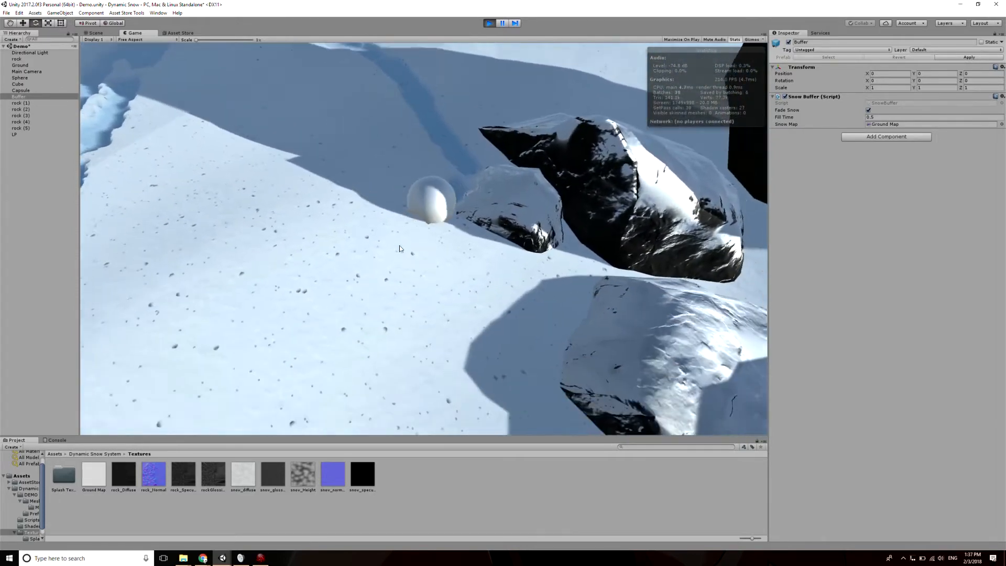
{"action": "key", "text": "s"}
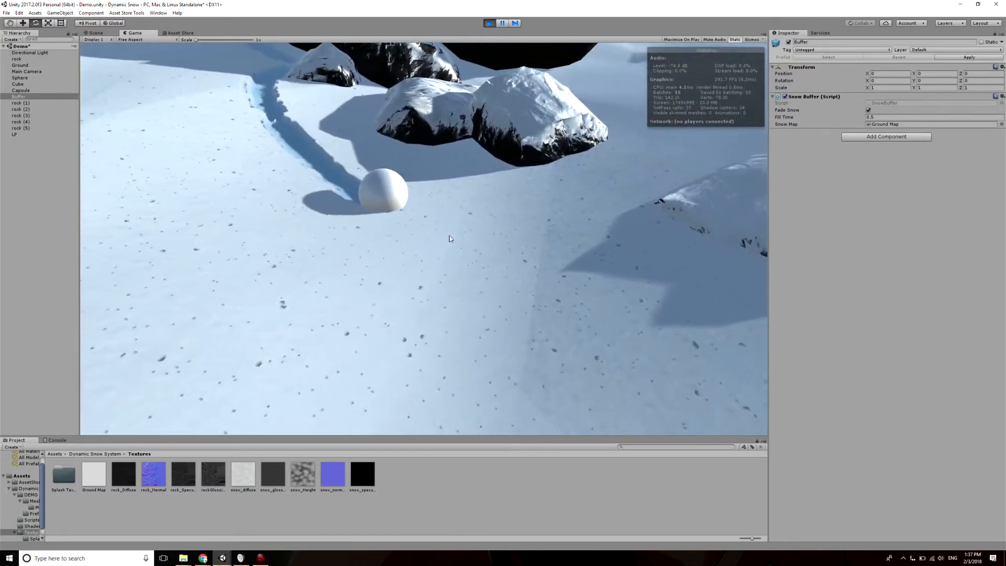
{"action": "key", "text": "w"}
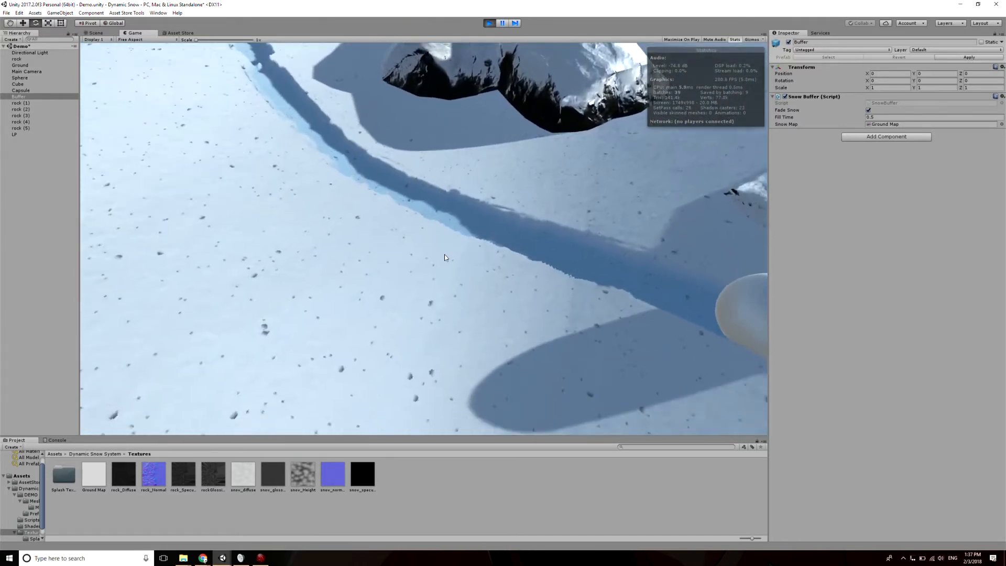
{"action": "key", "text": "w"}
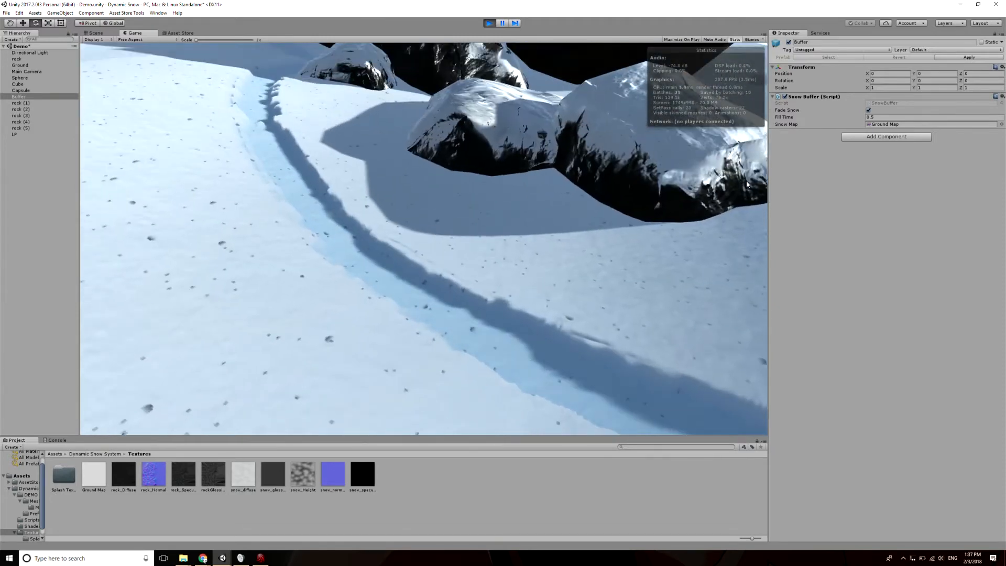
{"action": "left_click", "coordinate": [488, 23]}
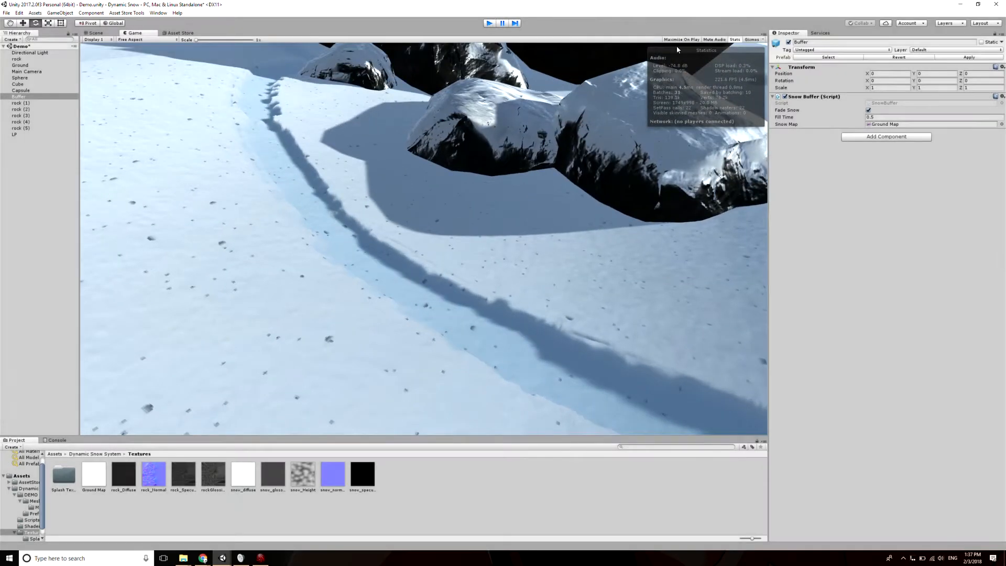
Step: Set the Buffer's Fill Time to 2 and run the scene, following the sphere's trail to observe the refill
{"action": "left_click", "coordinate": [888, 117]}
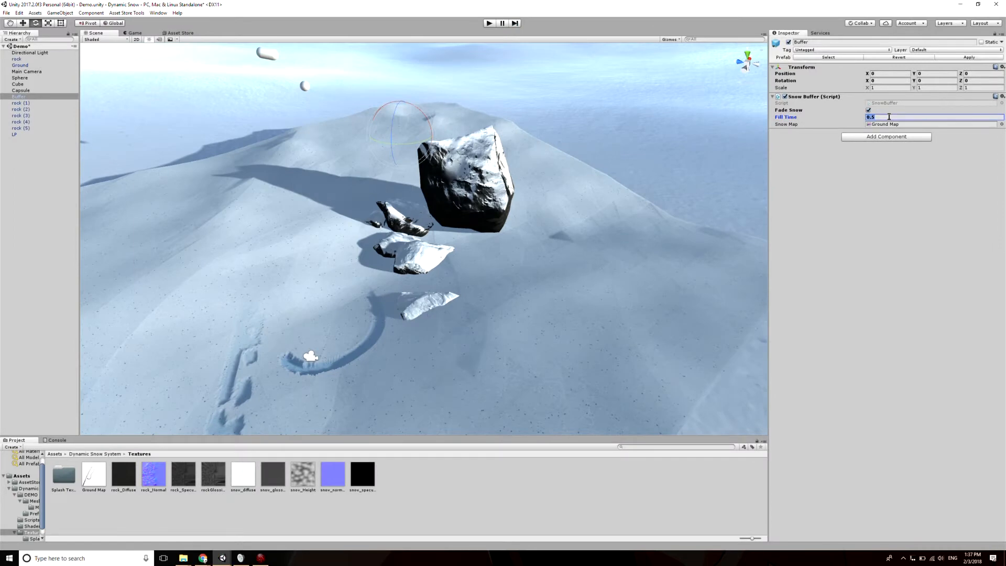
{"action": "left_click", "coordinate": [488, 23]}
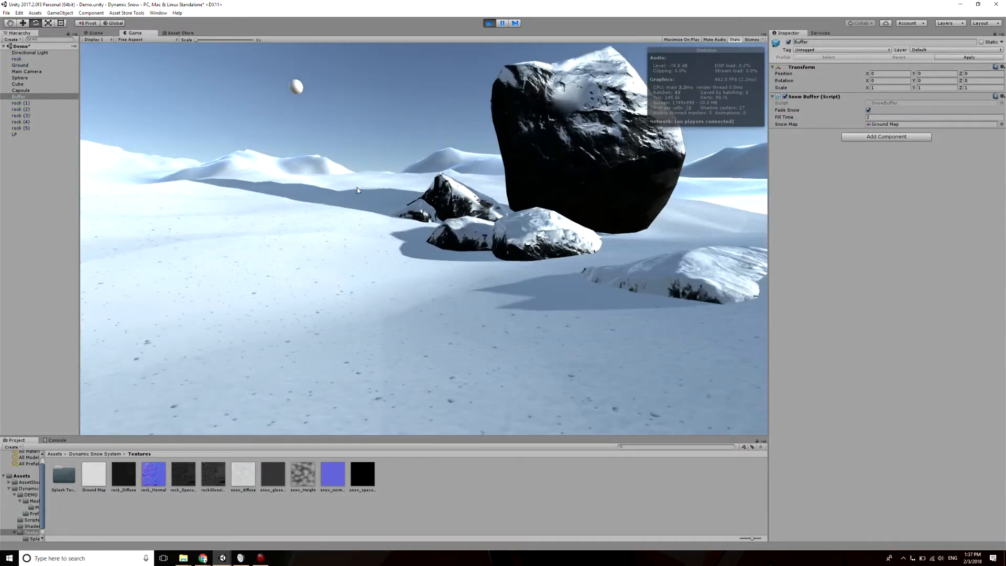
{"action": "key", "text": "w"}
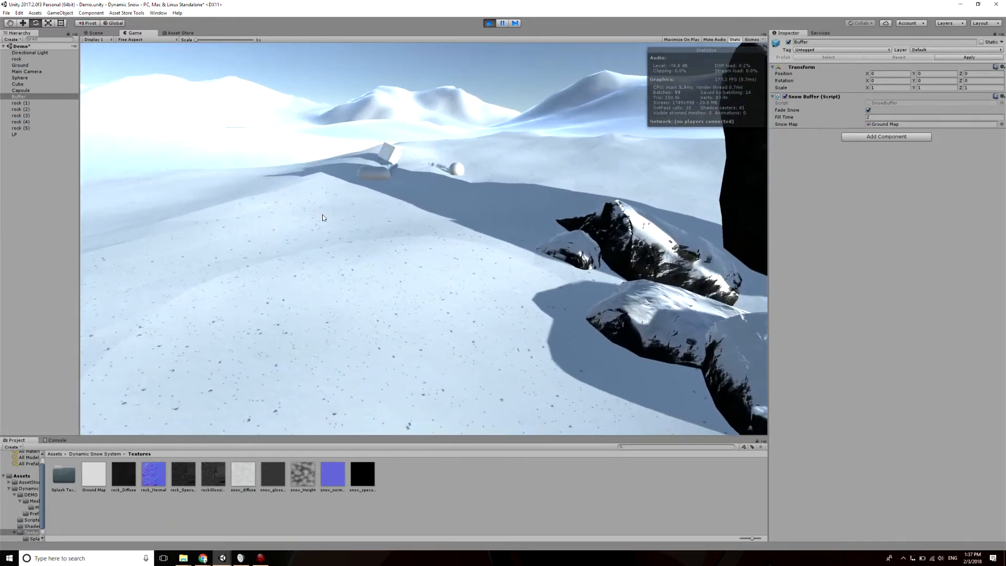
{"action": "key", "text": "w"}
{"action": "key", "text": "w"}
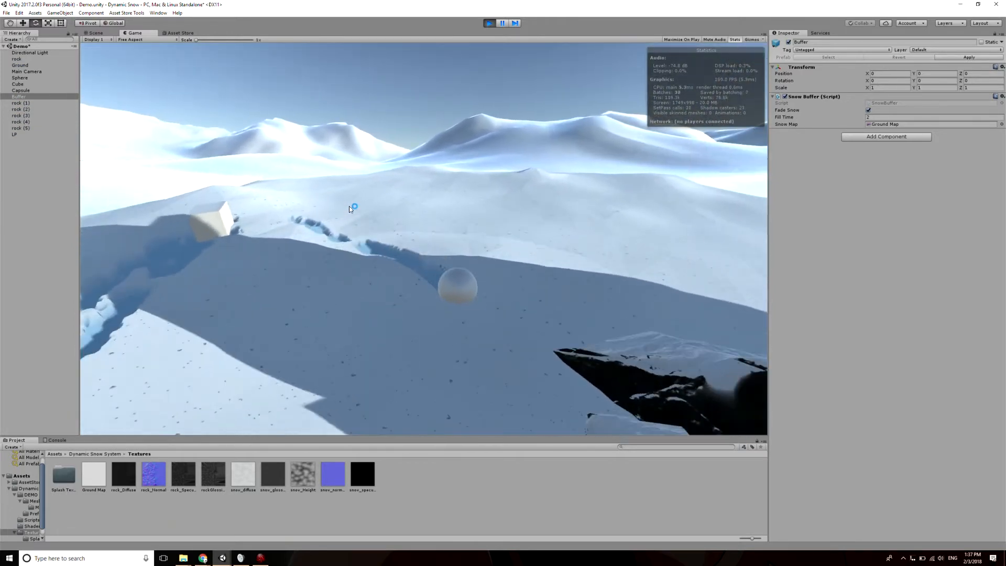
{"action": "key", "text": "w"}
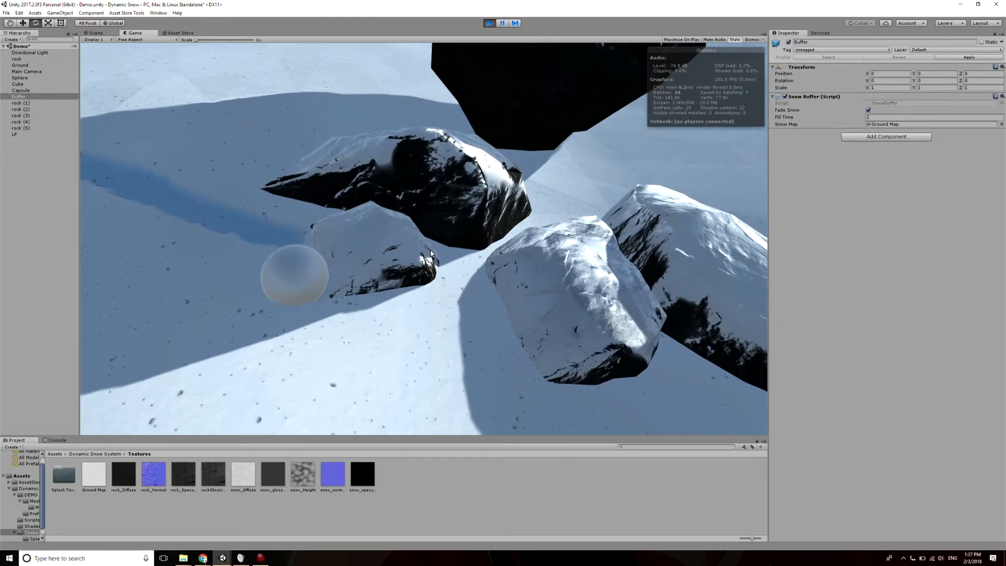
{"action": "key", "text": "s"}
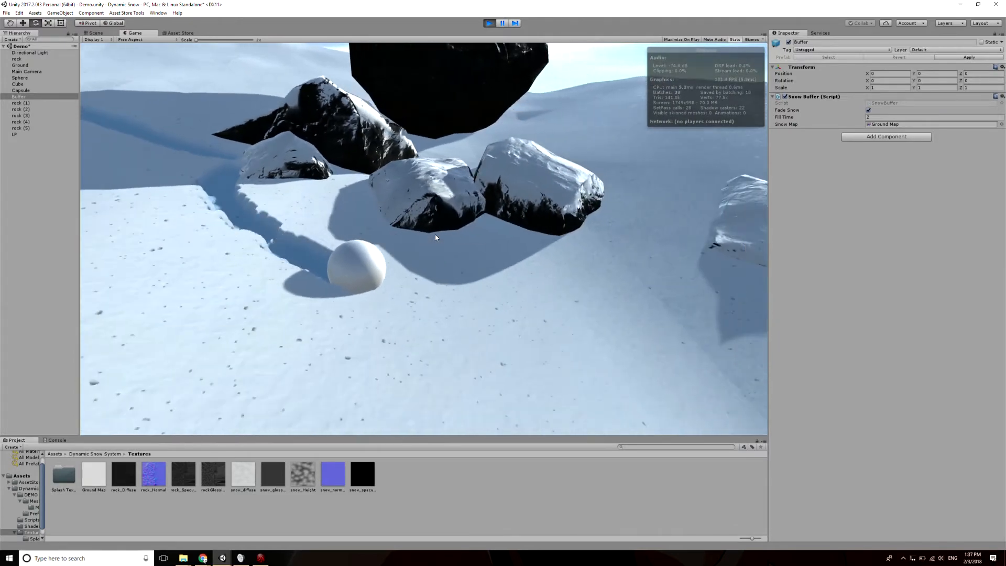
{"action": "key", "text": "w"}
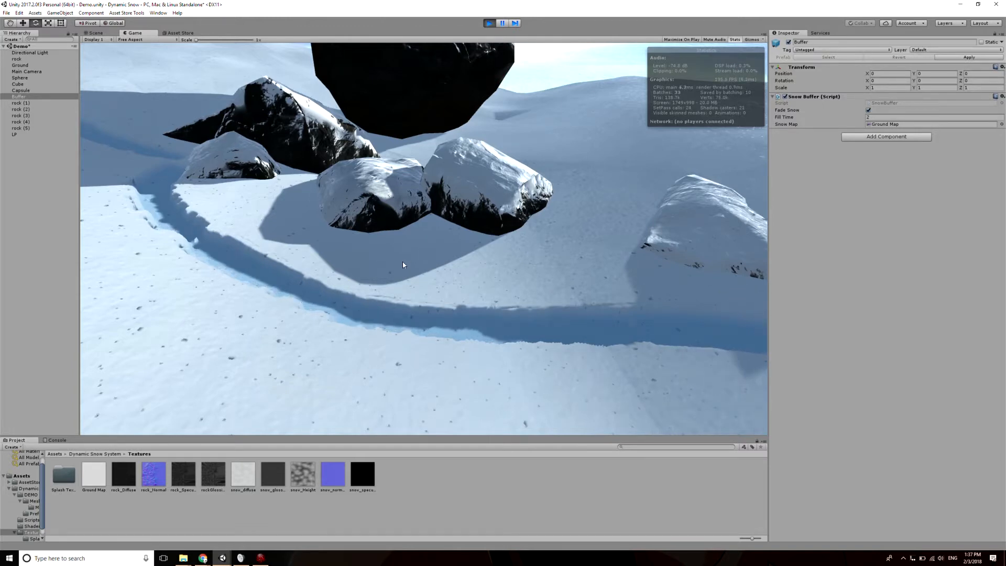
{"action": "key", "text": "w"}
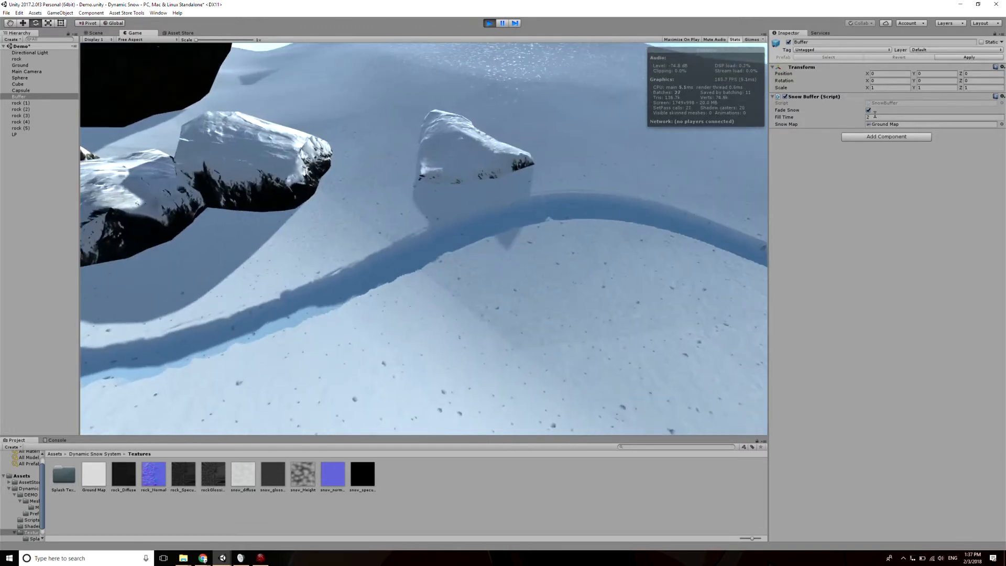
Step: Set Fill Time to 0 while the scene is running and look around at the refilling trails
{"action": "left_click", "coordinate": [875, 117]}
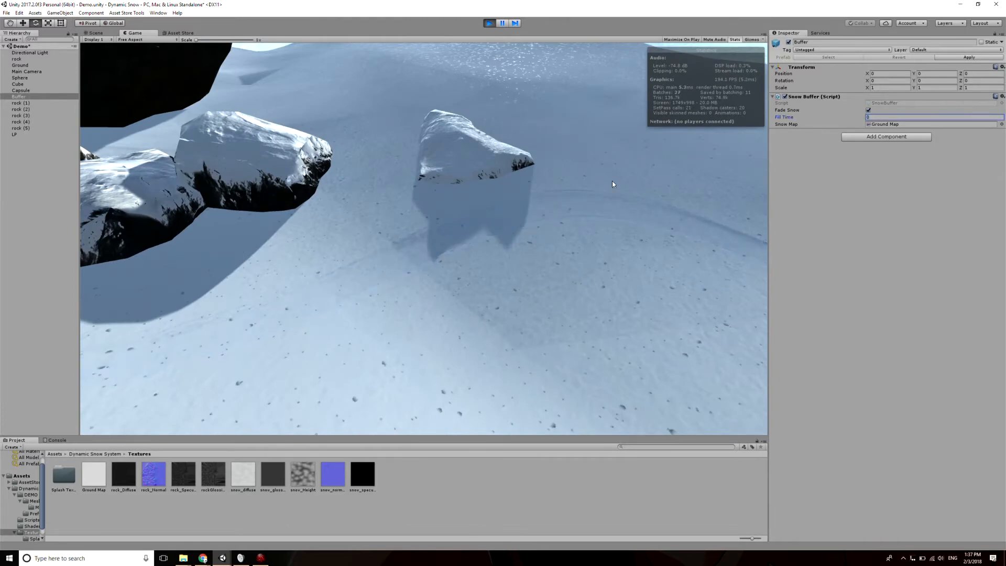
{"action": "right_click_drag", "start_coordinate": [511, 239], "coordinate": [451, 222]}
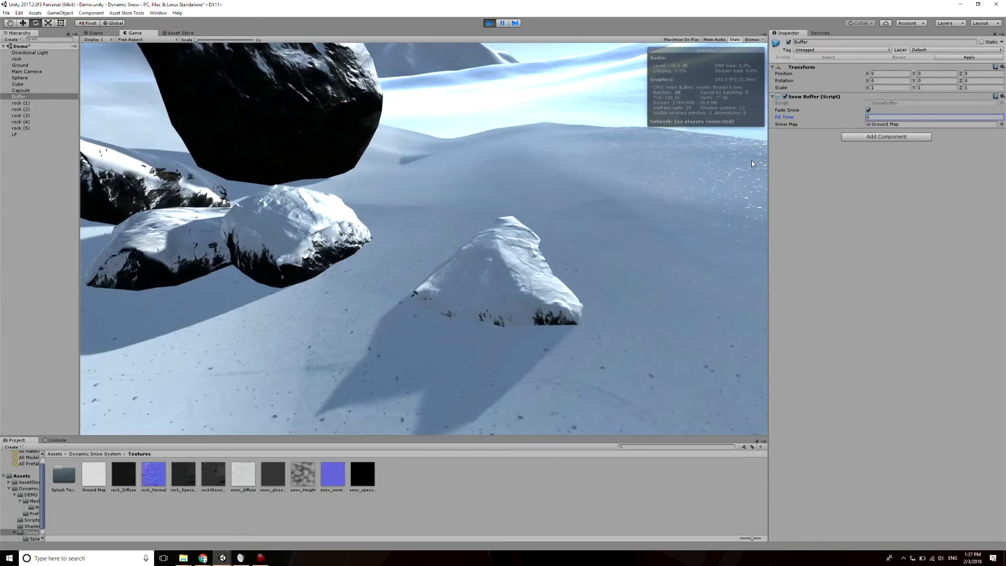
{"action": "right_click_drag", "start_coordinate": [526, 165], "coordinate": [495, 253]}
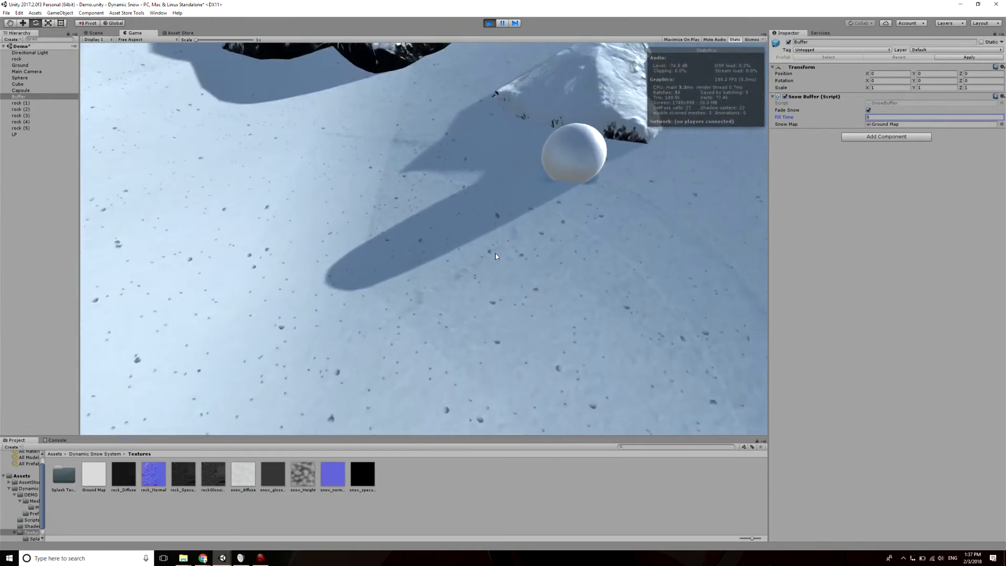
Step: Raise Fill Time to 3.22 during the run, watch the sphere's trail, and stop the run
{"action": "left_click_drag", "start_coordinate": [850, 118], "coordinate": [857, 117]}
{"action": "right_click_drag", "start_coordinate": [572, 236], "coordinate": [501, 250]}
{"action": "left_click_drag", "start_coordinate": [784, 118], "coordinate": [821, 117]}
{"action": "right_click_drag", "start_coordinate": [417, 229], "coordinate": [573, 198]}
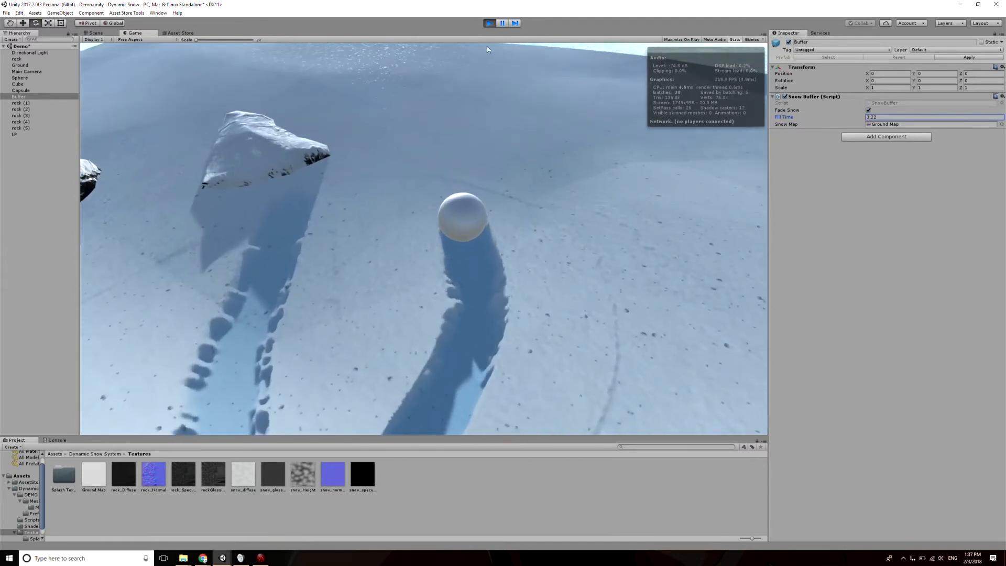
{"action": "left_click", "coordinate": [493, 22]}
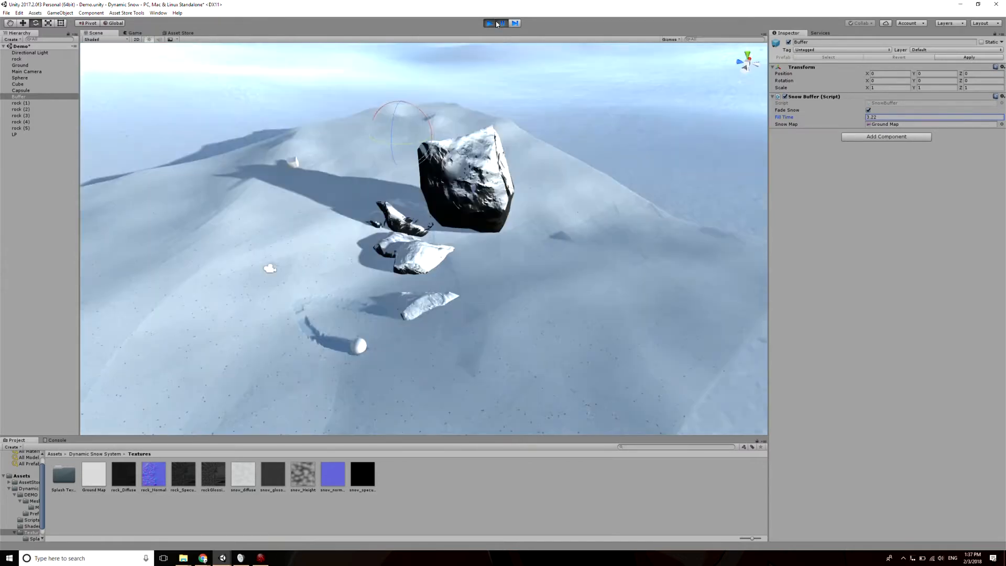
{"action": "left_click", "coordinate": [497, 23]}
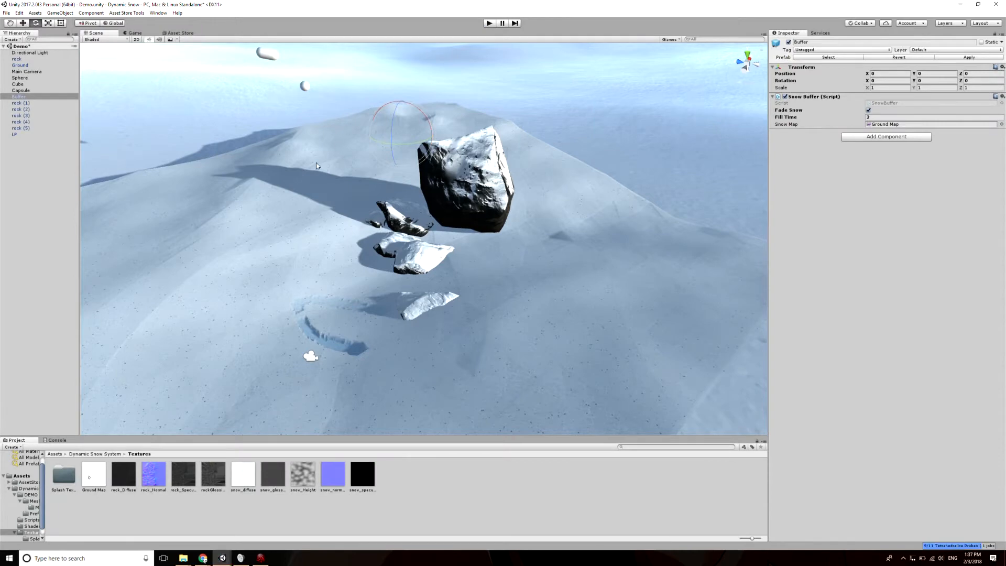
Step: Create a new scene without saving the Demo scene's changes, and open the Dynamic Snow System folder in the project
{"action": "mouse_move", "coordinate": [310, 201]}
{"action": "right_mouse_down"}
{"action": "mouse_move", "coordinate": [220, 227]}
{"action": "mouse_move", "coordinate": [323, 193]}
{"action": "mouse_move", "coordinate": [309, 186]}
{"action": "right_mouse_up"}
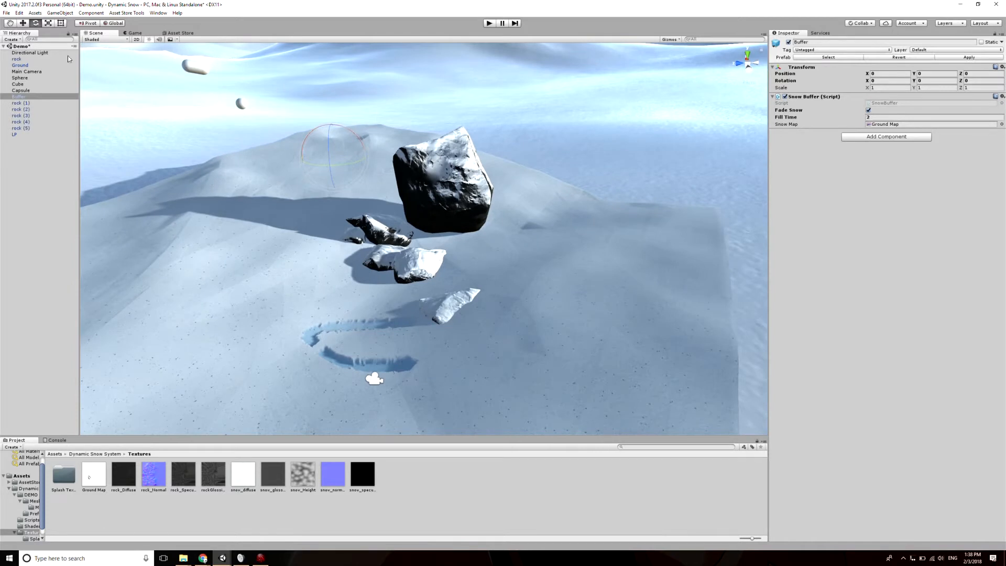
{"action": "left_click", "coordinate": [6, 12]}
{"action": "left_click", "coordinate": [20, 22]}
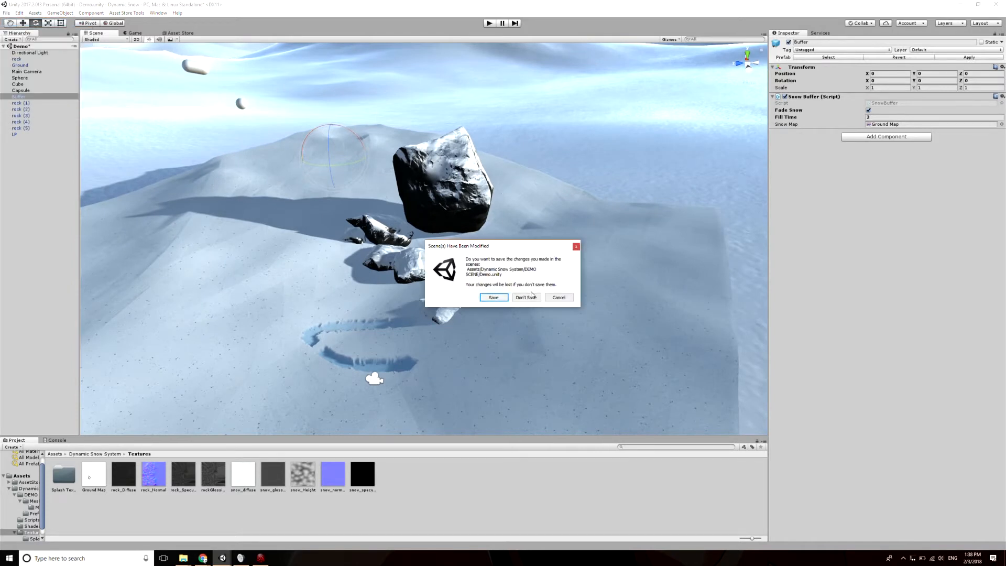
{"action": "left_click", "coordinate": [526, 298]}
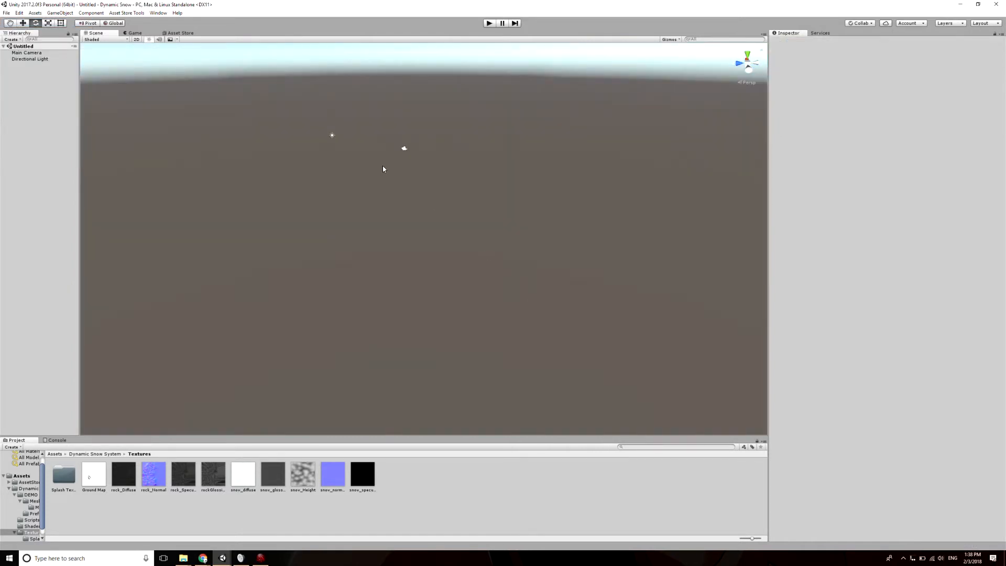
{"action": "left_click", "coordinate": [83, 454]}
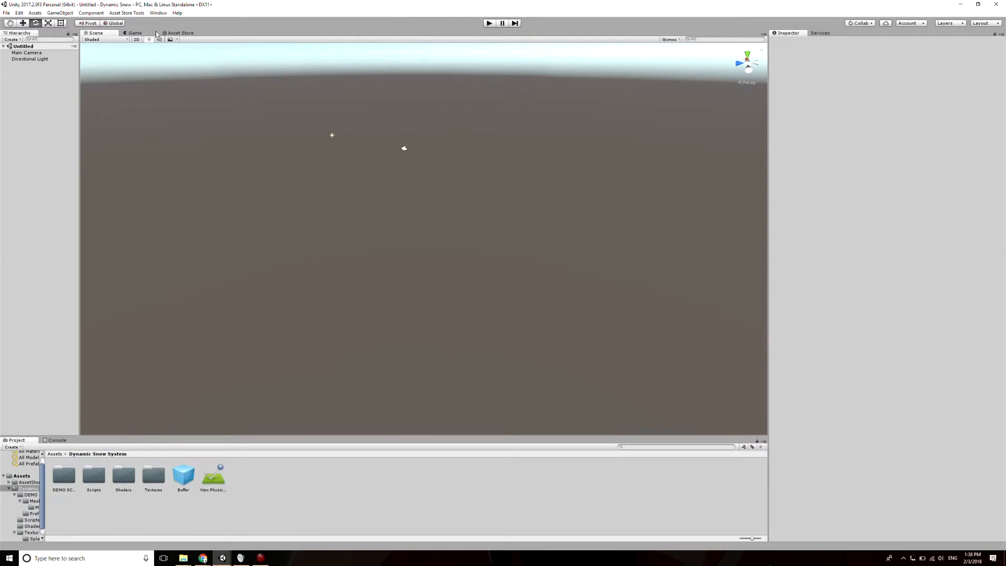
Step: Add a 3D plane to the empty scene
{"action": "left_click", "coordinate": [64, 13]}
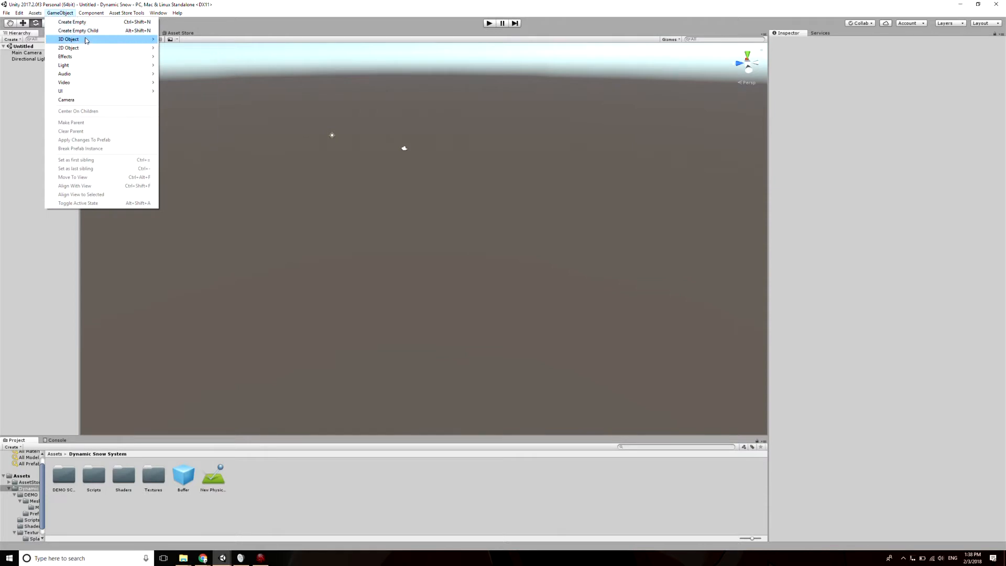
{"action": "mouse_move", "coordinate": [86, 41]}
{"action": "left_click", "coordinate": [175, 74]}
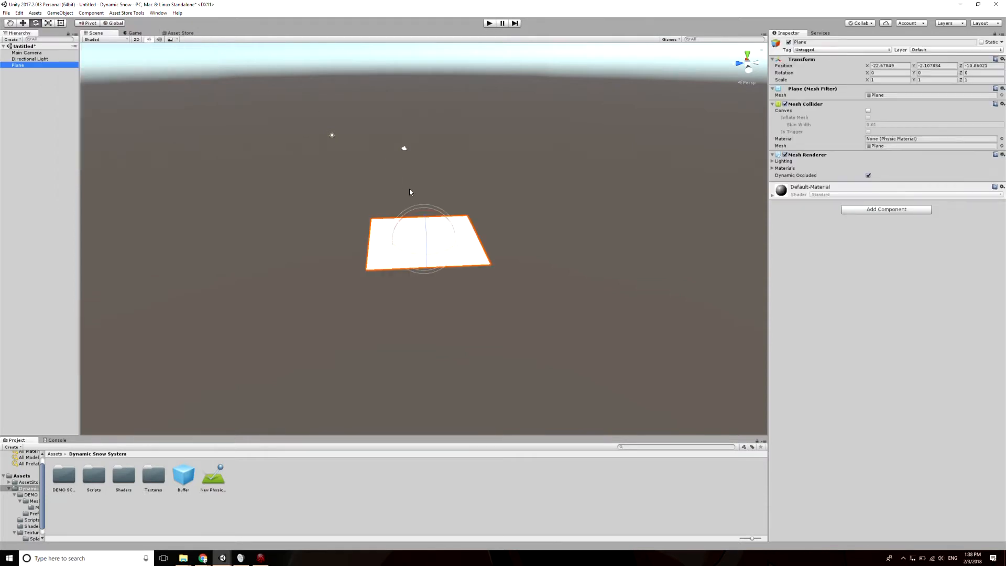
{"action": "scroll", "coordinate": [410, 192], "scroll_direction": "up", "scroll_amount": 3}
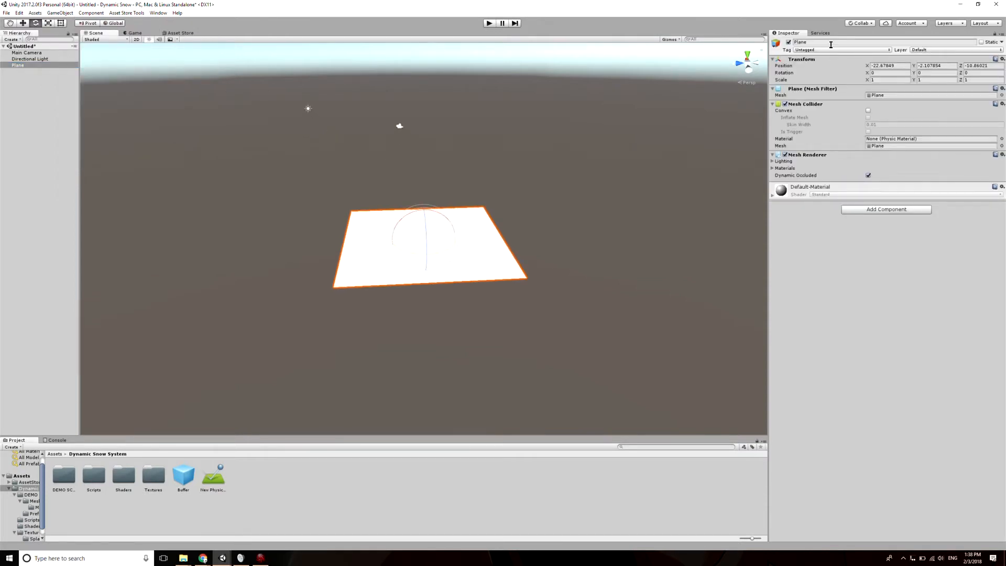
Step: Set the plane's position to 0, 0, 0 and frame it in the scene view
{"action": "left_click", "coordinate": [887, 64]}
{"action": "type", "text": "0"}
{"action": "key", "text": "Tab"}
{"action": "key", "text": "Tab"}
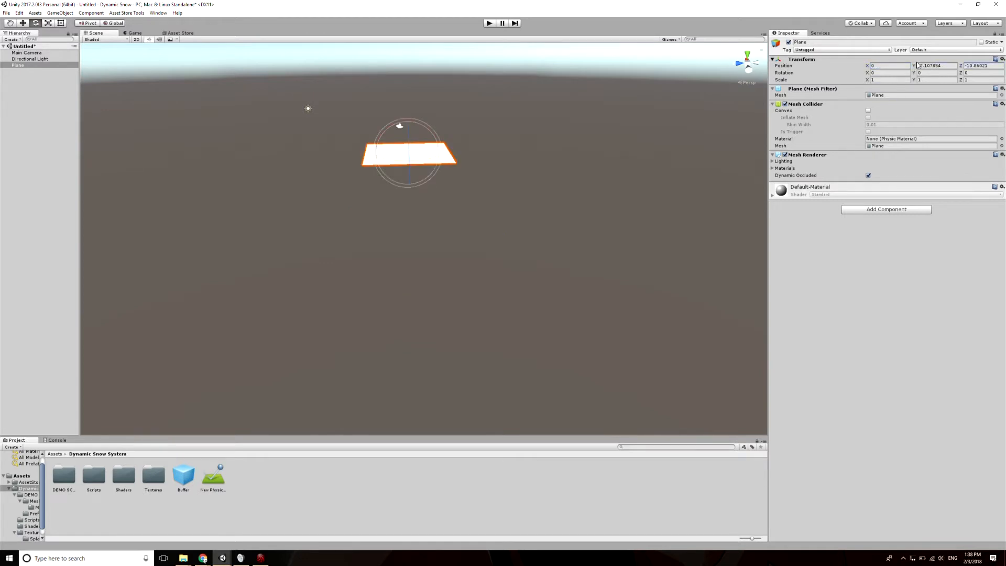
{"action": "left_click", "coordinate": [919, 60]}
{"action": "left_click", "coordinate": [925, 60]}
{"action": "left_click", "coordinate": [931, 60]}
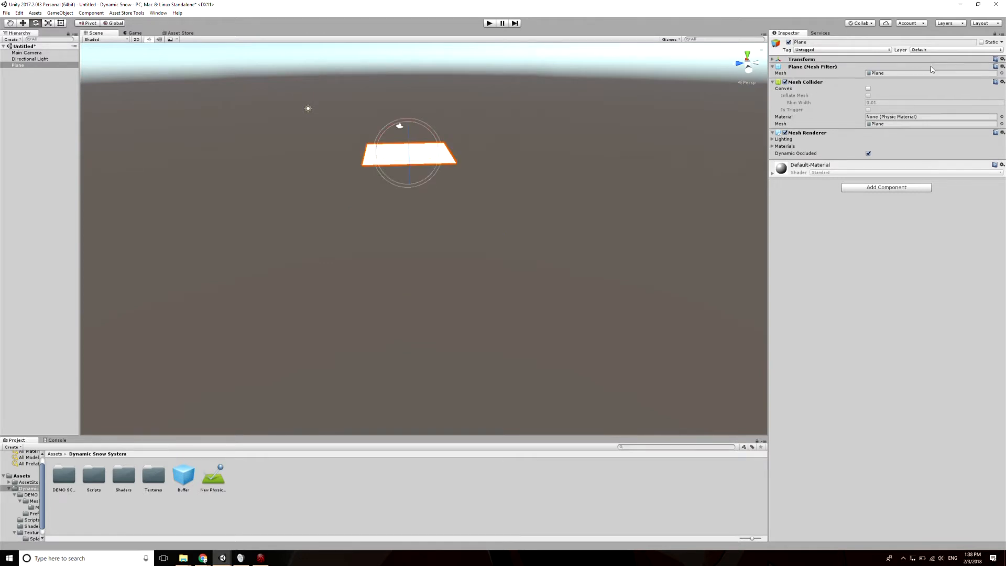
{"action": "left_click", "coordinate": [936, 58]}
{"action": "left_click", "coordinate": [935, 65]}
{"action": "type", "text": "0"}
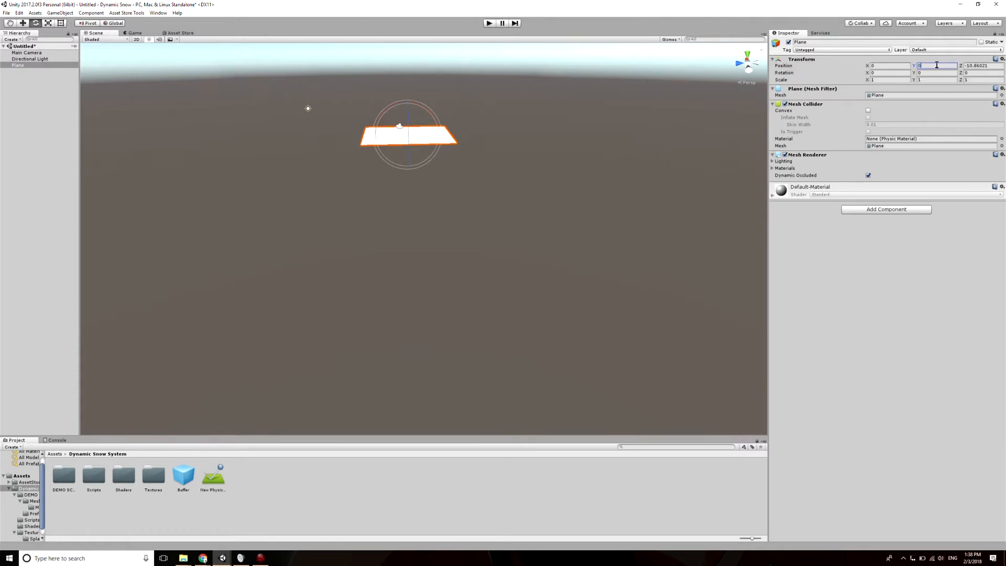
{"action": "key", "text": "Tab"}
{"action": "key", "text": "Tab"}
{"action": "double_click", "coordinate": [975, 63]}
{"action": "type", "text": "0"}
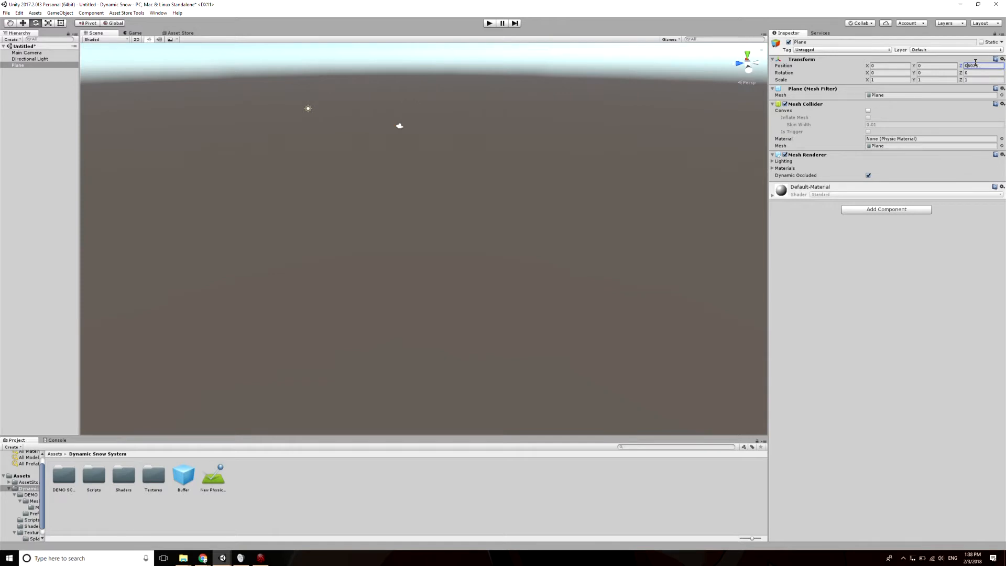
{"action": "key", "text": "Delete"}
{"action": "key", "text": "Delete"}
{"action": "key", "text": "Delete"}
{"action": "key", "text": "Delete"}
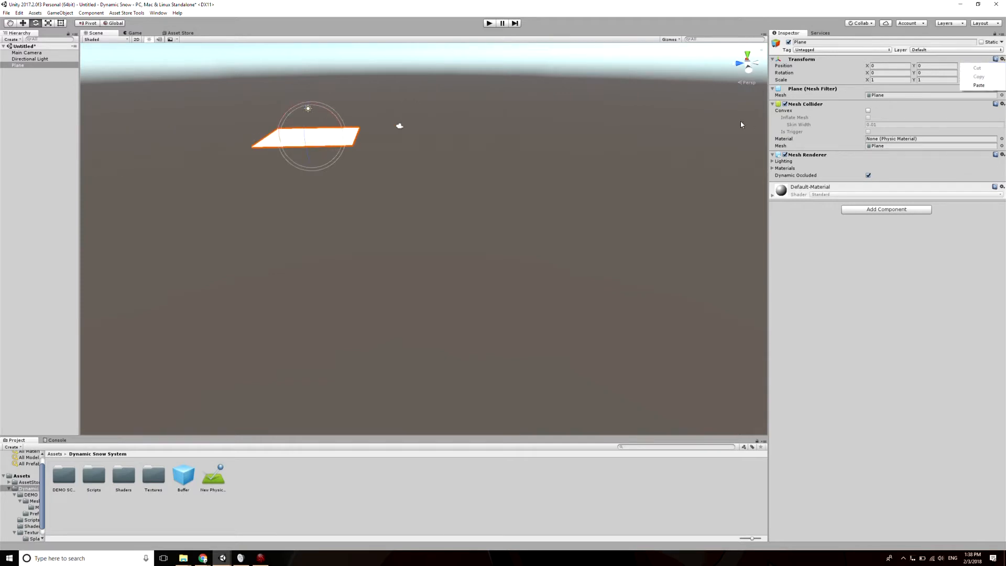
{"action": "key", "text": "f"}
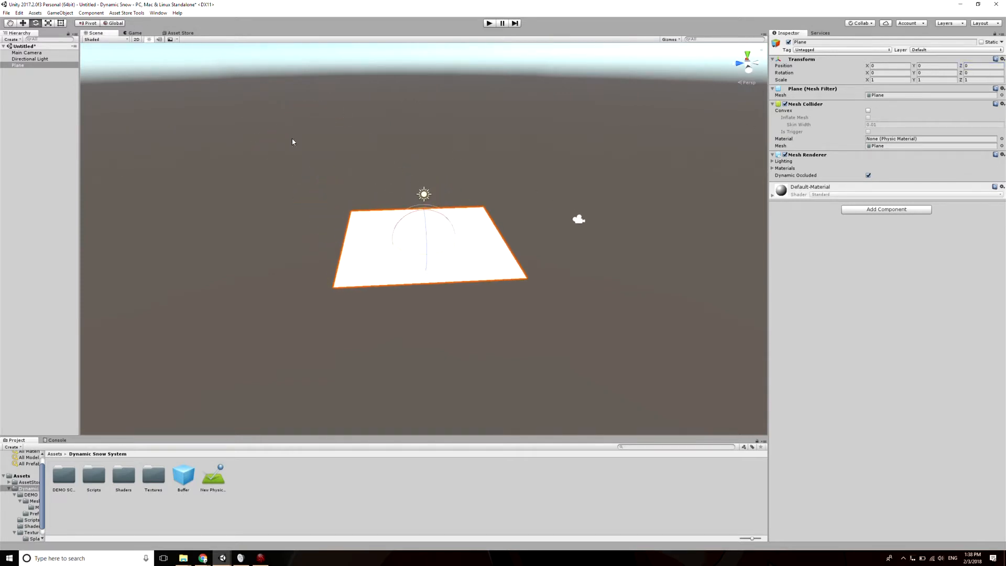
Step: Create a new material named "snow test" in the project's Assets folder
{"action": "left_click", "coordinate": [62, 454]}
{"action": "right_click", "coordinate": [172, 481]}
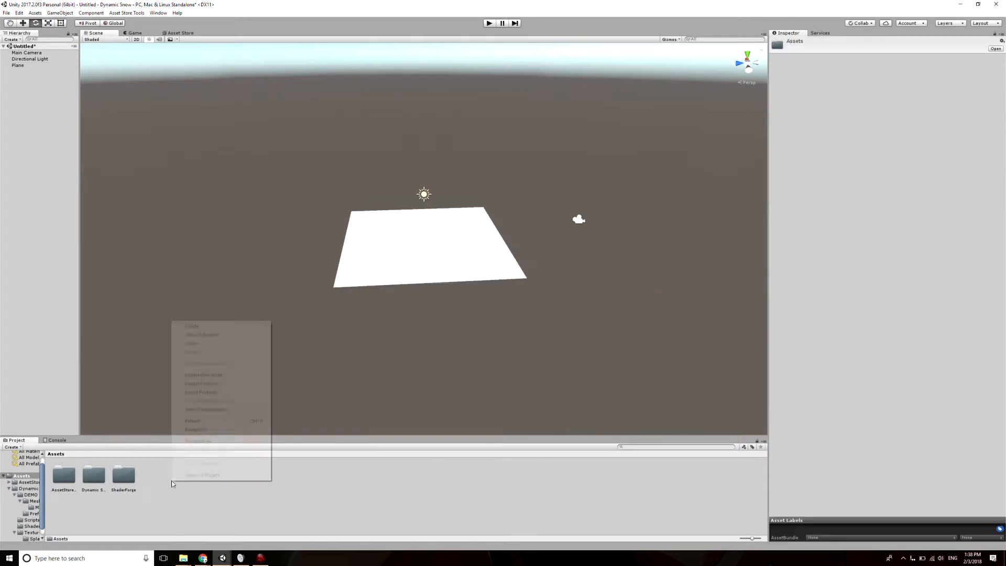
{"action": "mouse_move", "coordinate": [234, 329]}
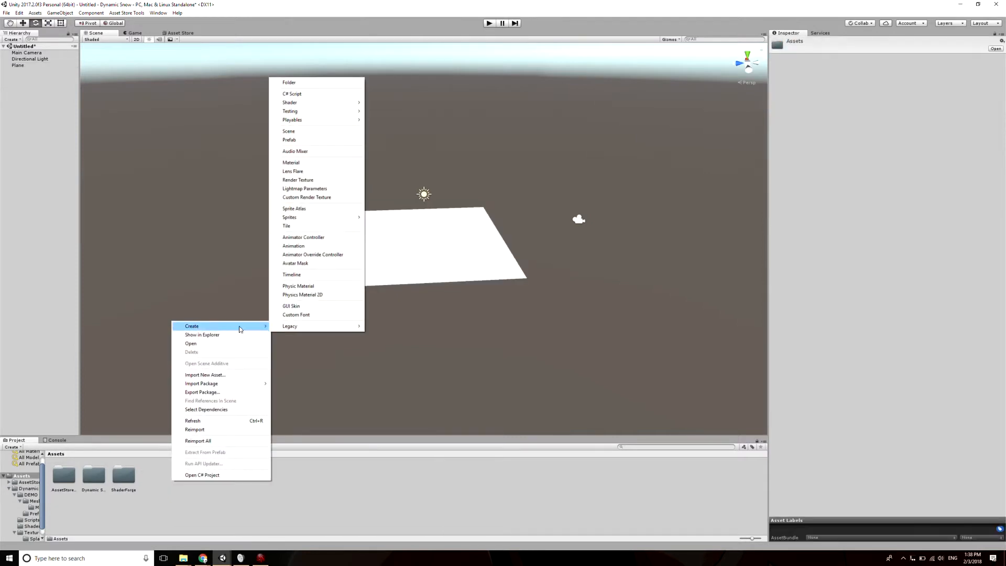
{"action": "left_click", "coordinate": [318, 160]}
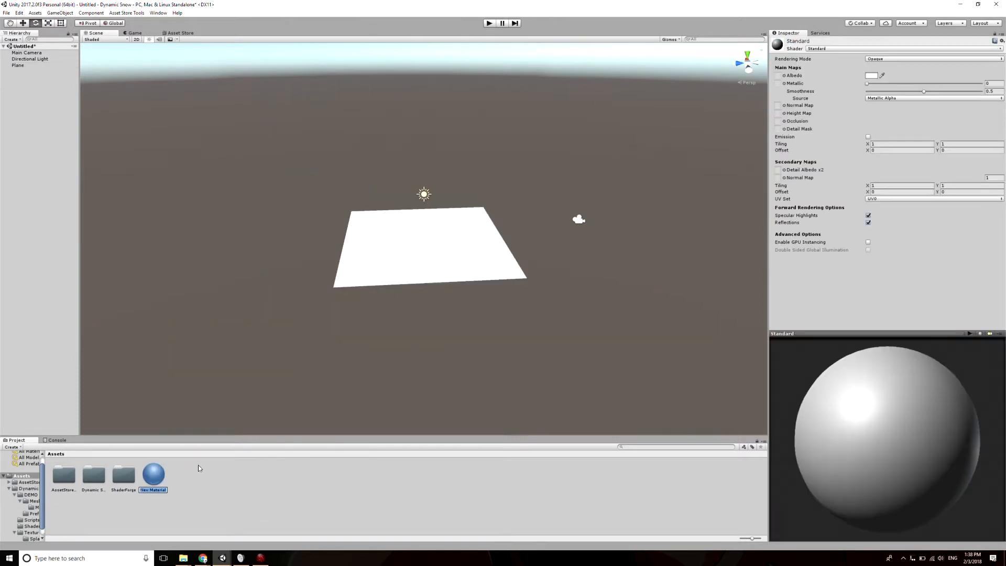
{"action": "type", "text": "snow test"}
{"action": "key", "text": "Return"}
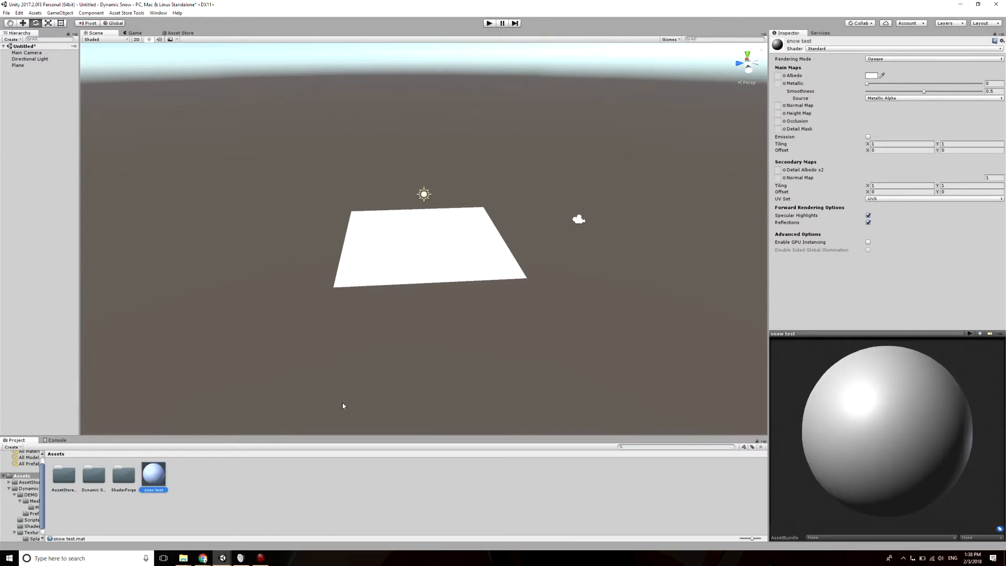
Step: Apply the snow test material to the plane and set its albedo color to pure red
{"action": "left_click_drag", "start_coordinate": [164, 481], "coordinate": [396, 254]}
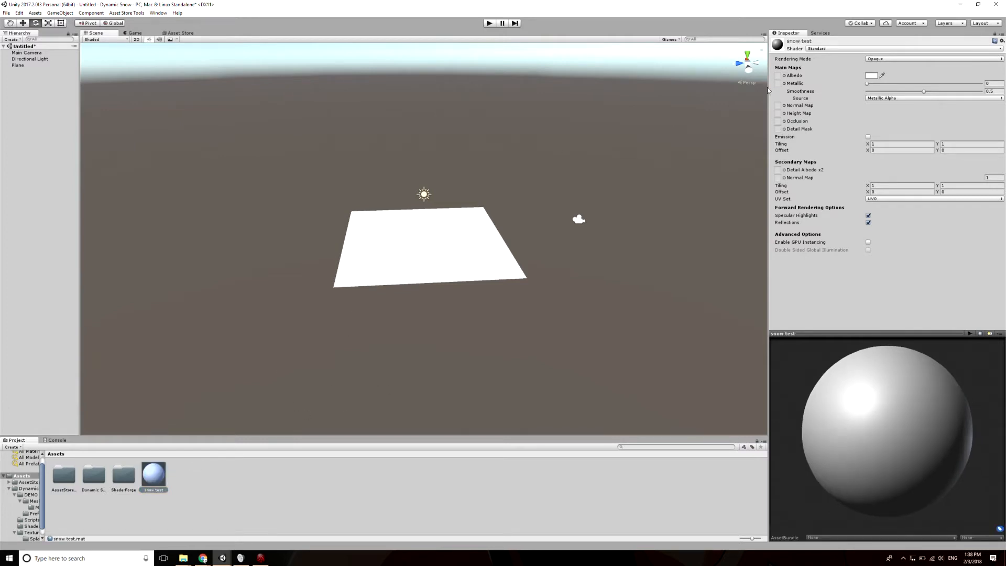
{"action": "left_click", "coordinate": [870, 76]}
{"action": "left_click_drag", "start_coordinate": [75, 61], "coordinate": [176, 4]}
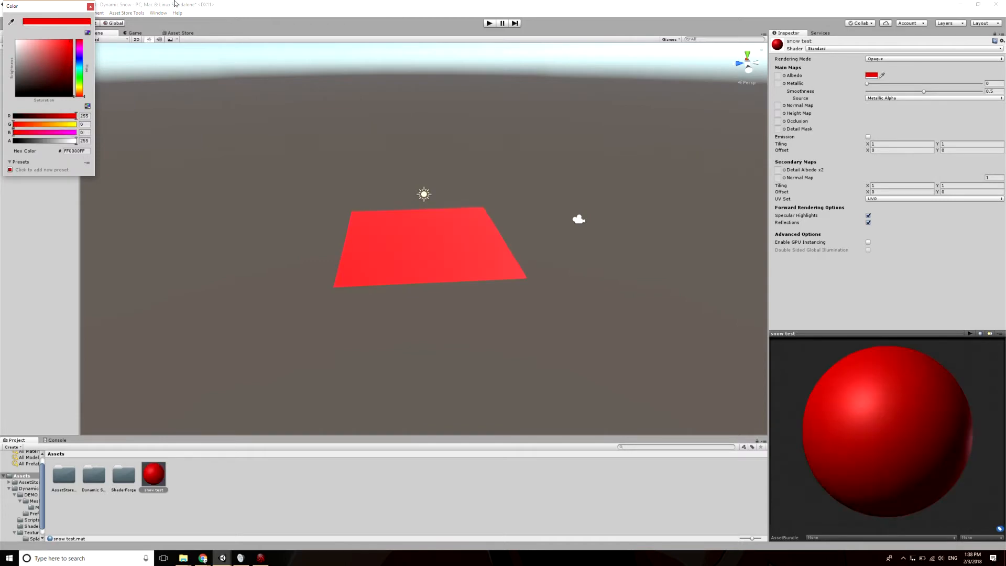
{"action": "right_click_drag", "start_coordinate": [454, 245], "coordinate": [473, 197]}
{"action": "key", "text": "w"}
{"action": "key", "text": "s"}
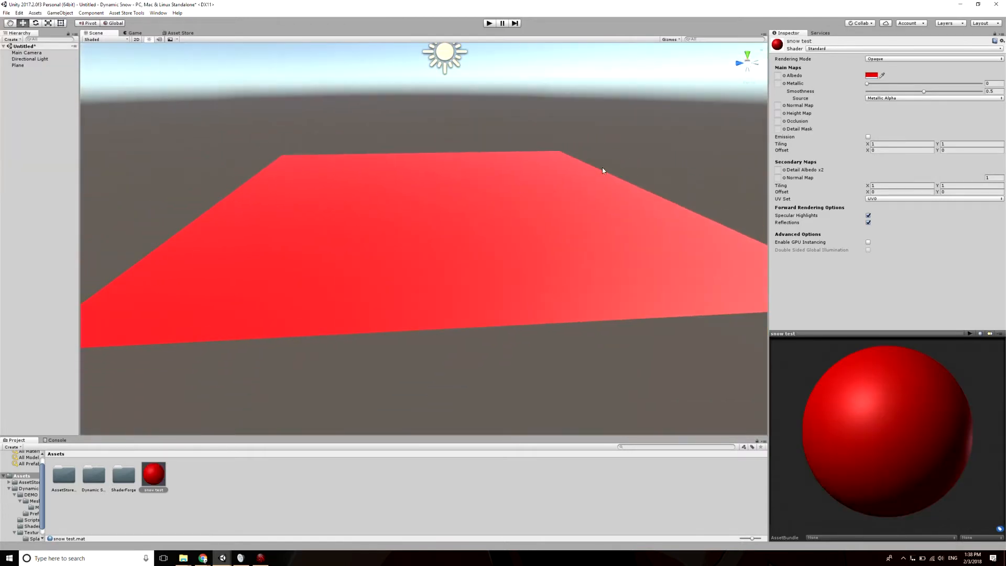
Step: Change the snow test material's shader to Dynamic Snow System/No Tesselation/Basic
{"action": "left_click", "coordinate": [815, 49]}
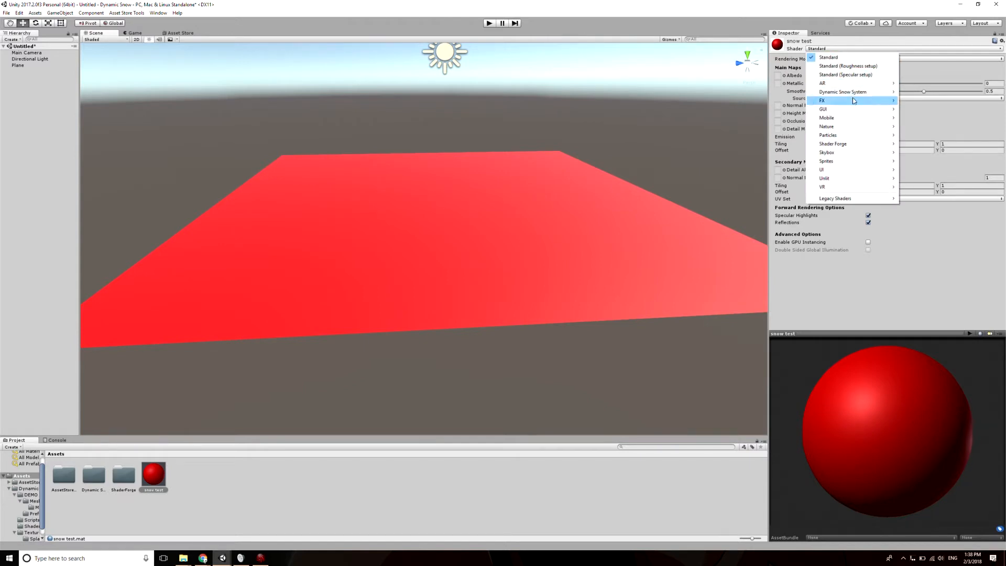
{"action": "mouse_move", "coordinate": [854, 93]}
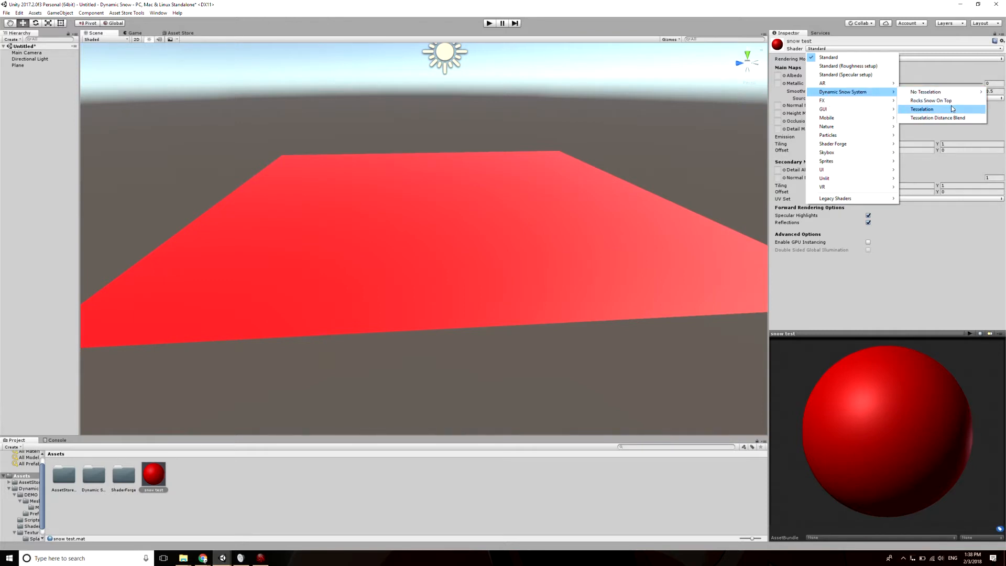
{"action": "mouse_move", "coordinate": [952, 94]}
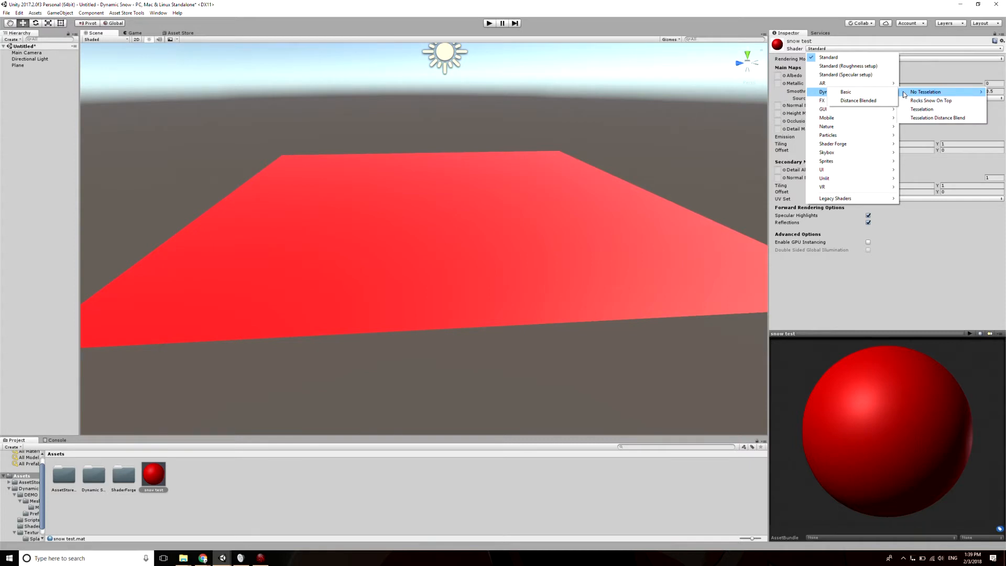
{"action": "left_click", "coordinate": [884, 93]}
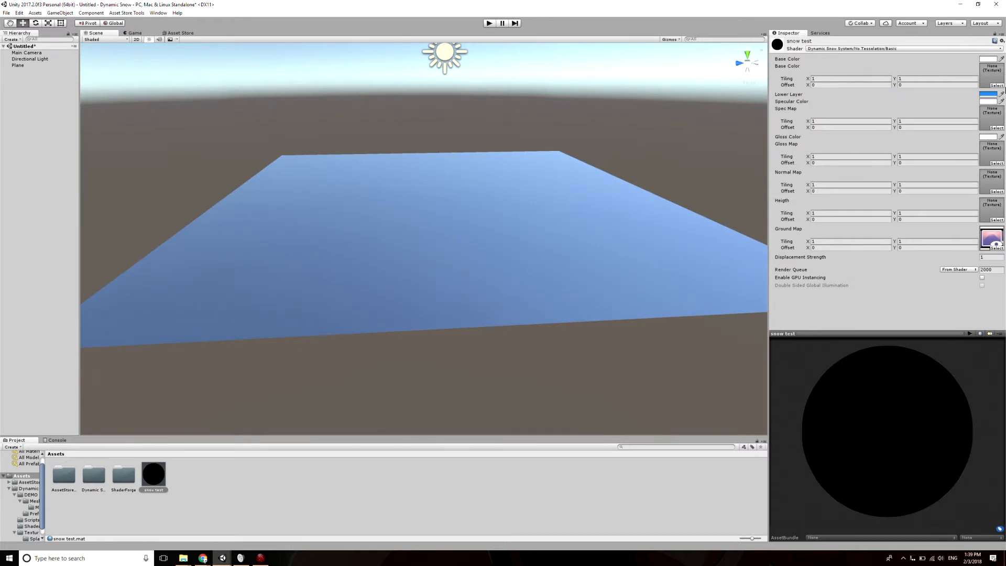
Step: Open the Dynamic Snow System Textures folder and assign snow_diffuse as the plane material's Base Color texture
{"action": "double_click", "coordinate": [93, 474]}
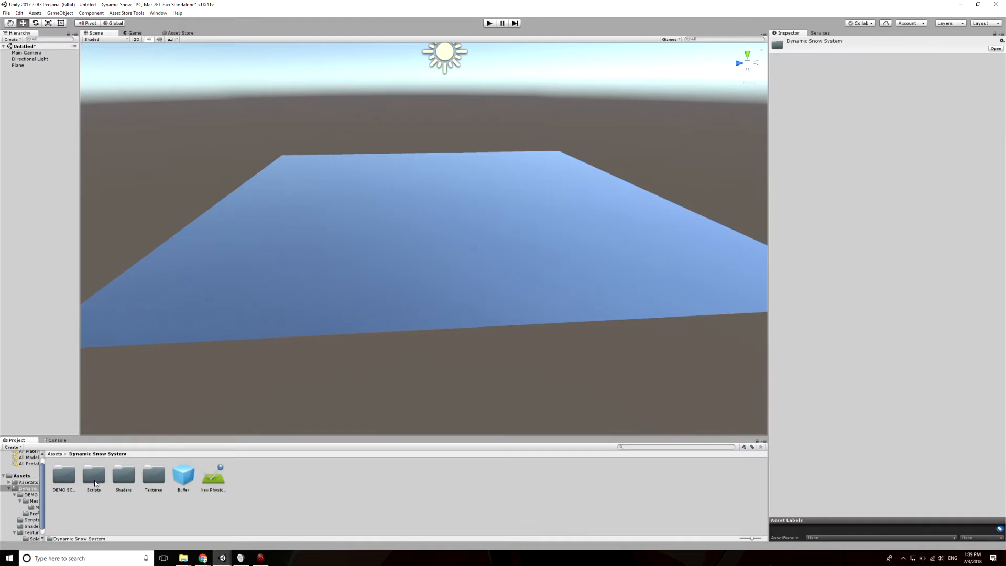
{"action": "double_click", "coordinate": [143, 475]}
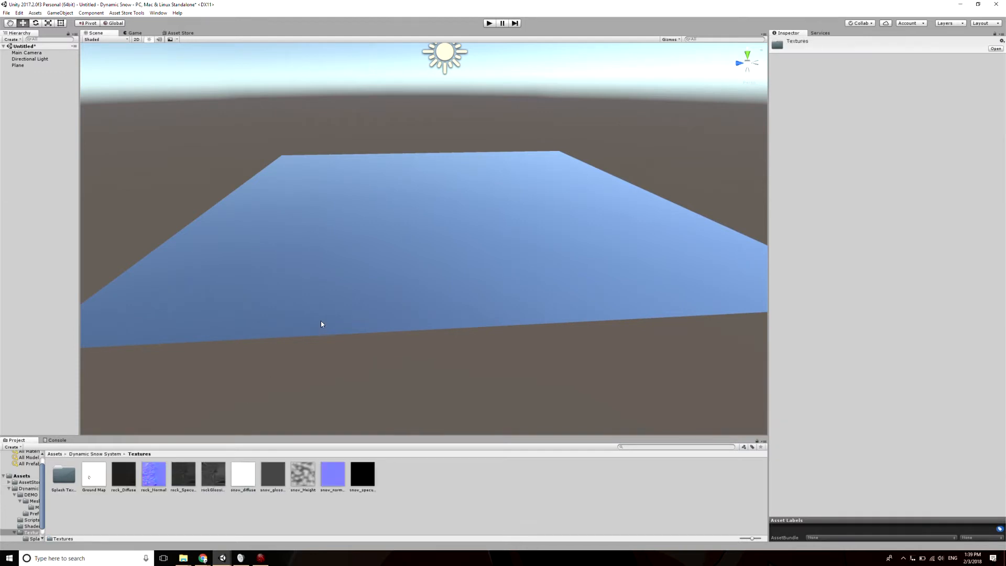
{"action": "left_click", "coordinate": [365, 282]}
{"action": "left_click", "coordinate": [794, 189]}
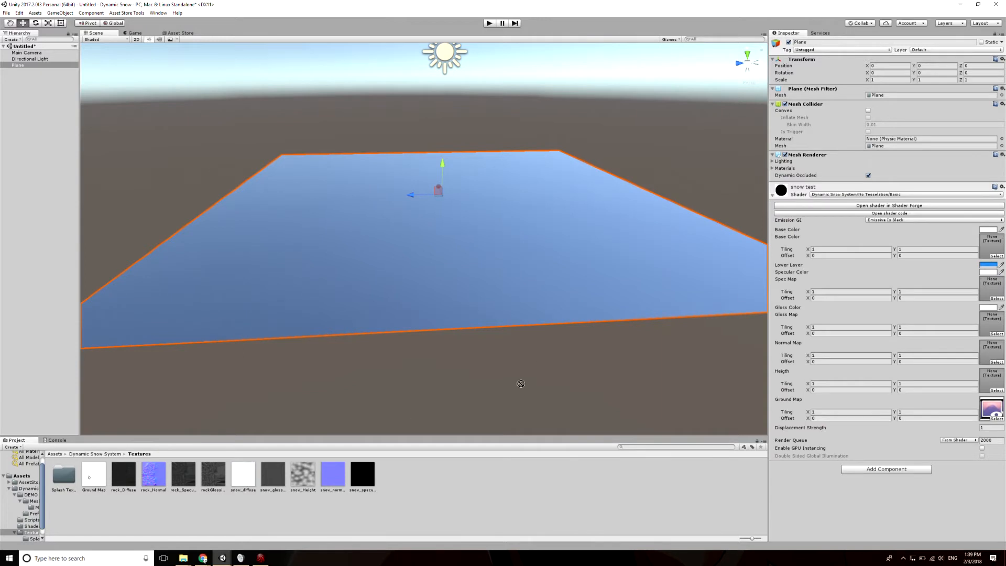
{"action": "left_click_drag", "start_coordinate": [521, 383], "coordinate": [985, 252]}
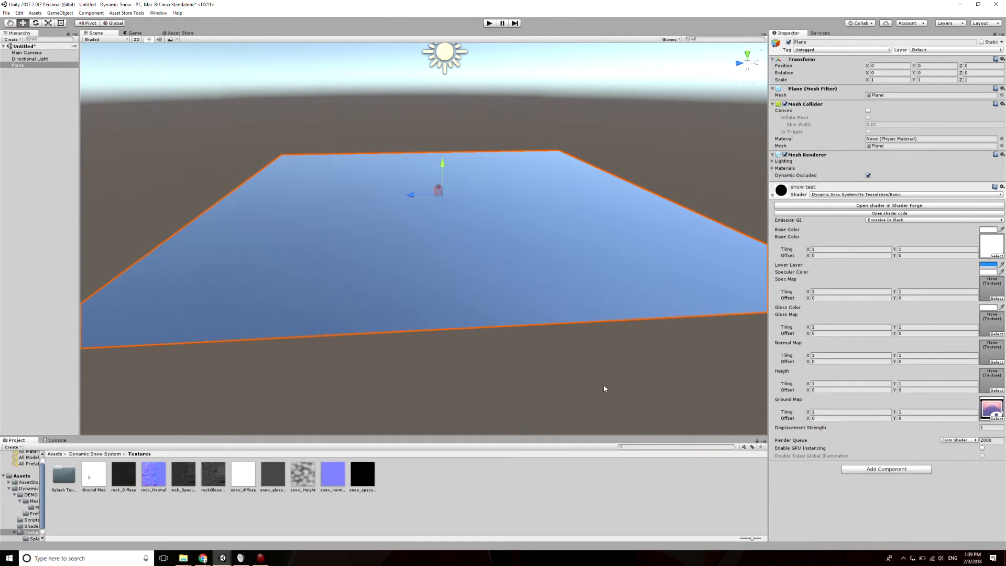
Step: Assign the snow specular, gloss, height and normal textures to the matching Spec, Gloss, Heigth and Normal Map slots
{"action": "left_click_drag", "start_coordinate": [363, 487], "coordinate": [991, 288]}
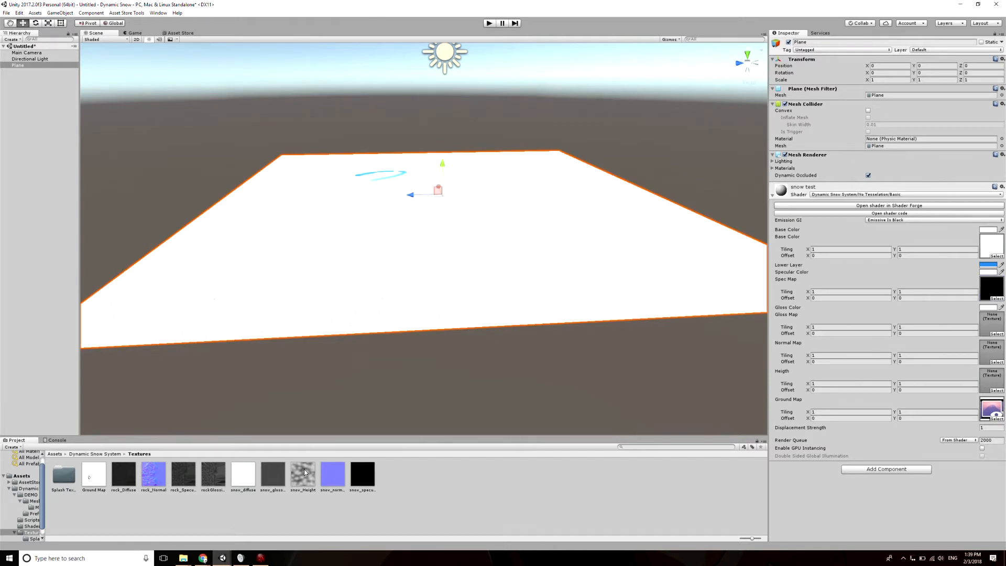
{"action": "left_click_drag", "start_coordinate": [273, 480], "coordinate": [999, 331]}
{"action": "left_click_drag", "start_coordinate": [309, 478], "coordinate": [991, 380]}
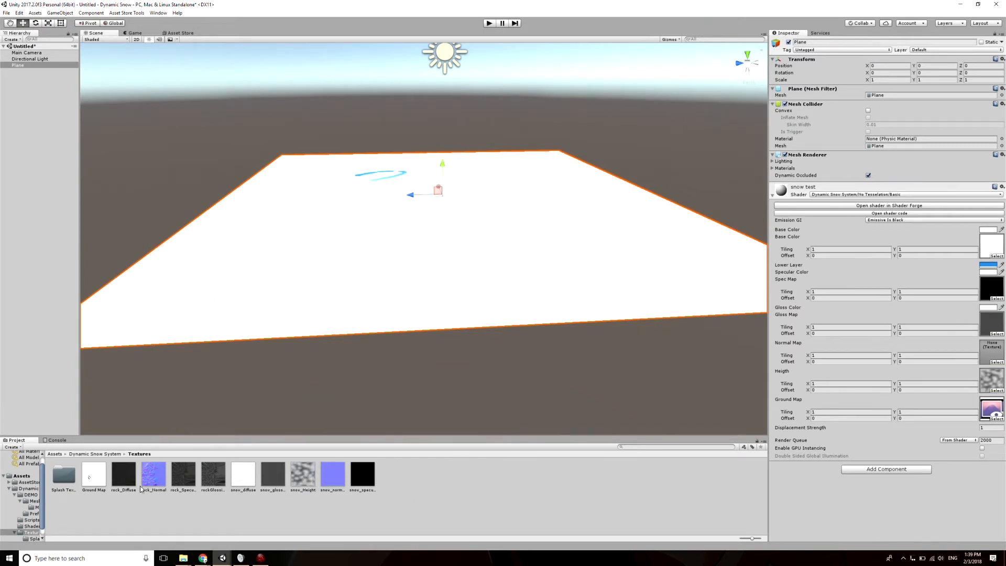
{"action": "left_click_drag", "start_coordinate": [332, 474], "coordinate": [993, 351]}
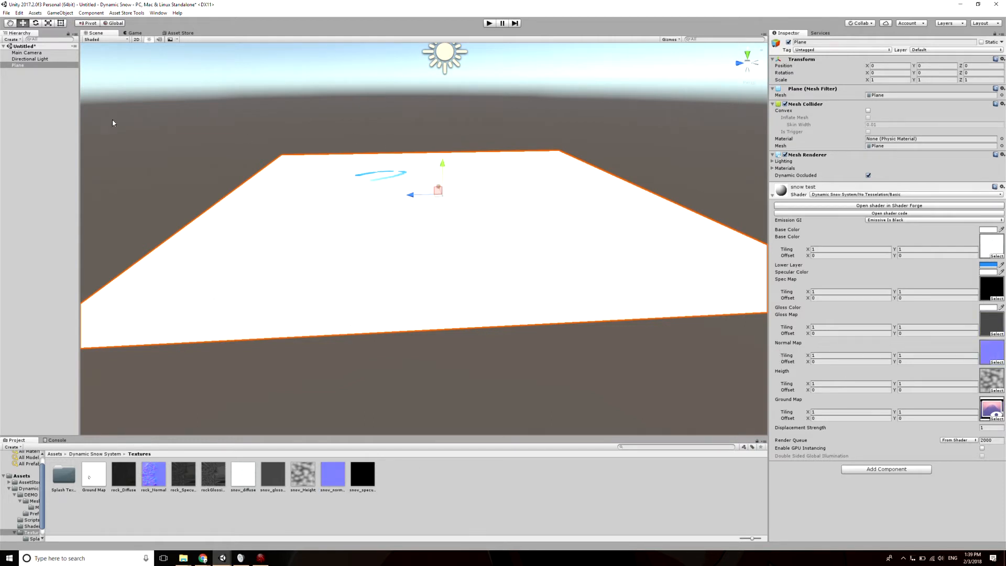
Step: Set the Directional Light's intensity to 0.3
{"action": "left_click", "coordinate": [31, 59]}
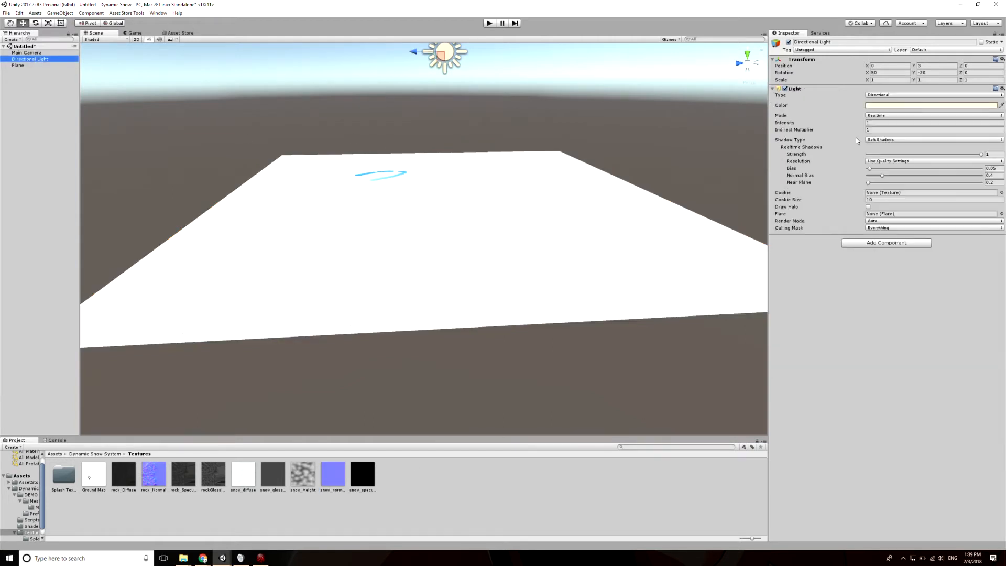
{"action": "left_click_drag", "start_coordinate": [862, 126], "coordinate": [847, 124]}
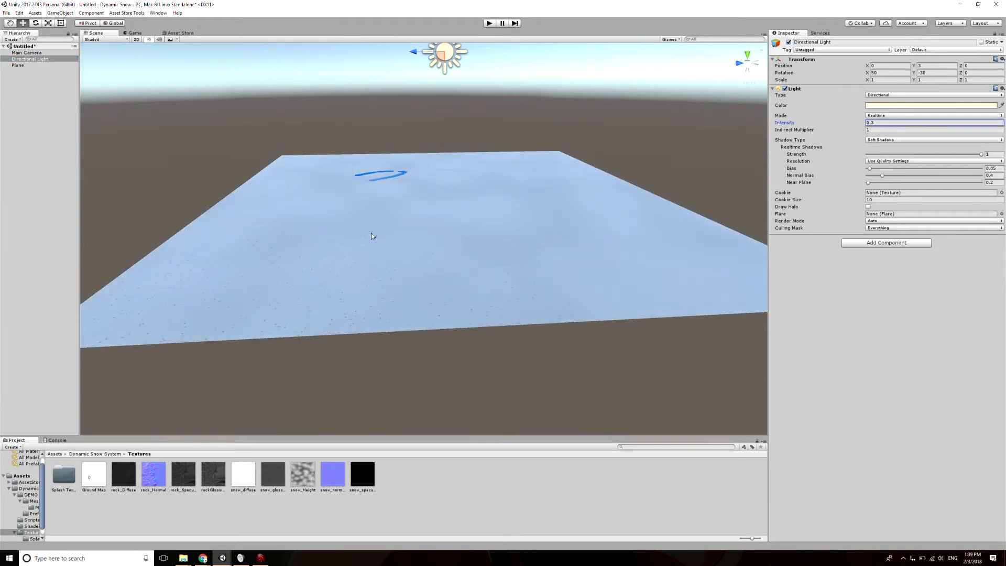
{"action": "left_click_drag", "start_coordinate": [371, 232], "coordinate": [417, 264], "text": "alt"}
Step: Examine the plane's Ground Map render texture and the matching painted trail on the snow surface
{"action": "left_click", "coordinate": [517, 326]}
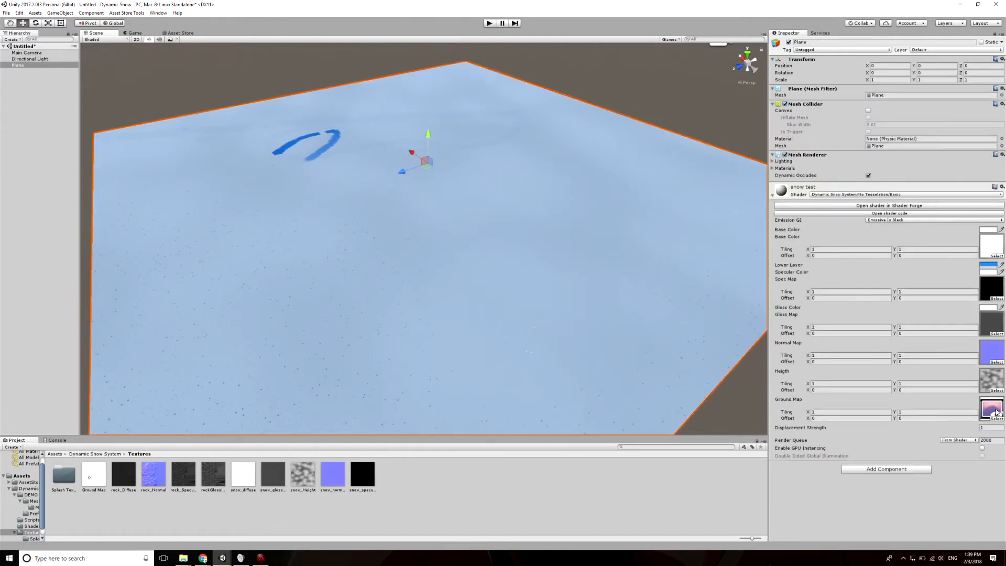
{"action": "left_click", "coordinate": [94, 475]}
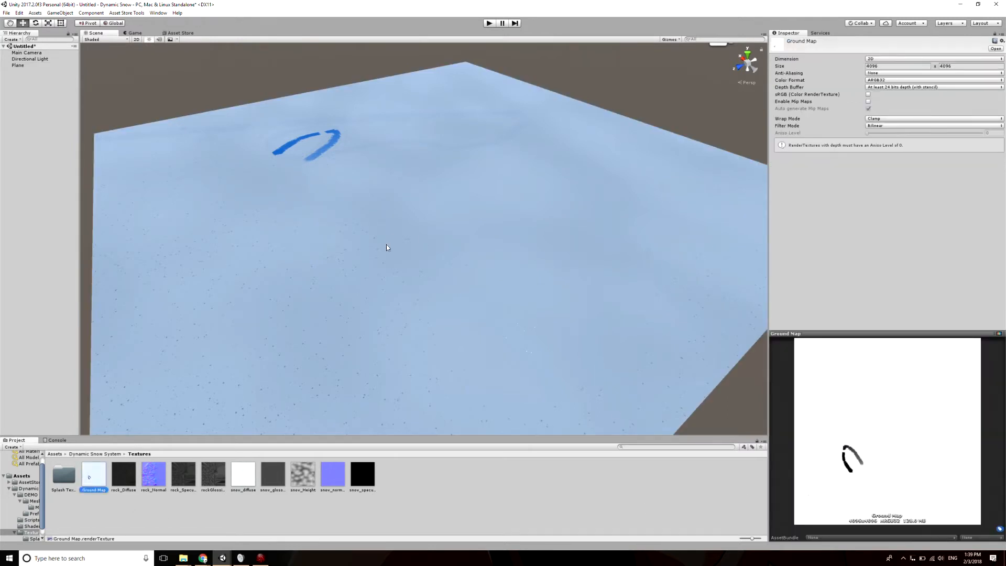
{"action": "right_click_drag", "start_coordinate": [386, 245], "coordinate": [425, 306]}
{"action": "key", "text": "w"}
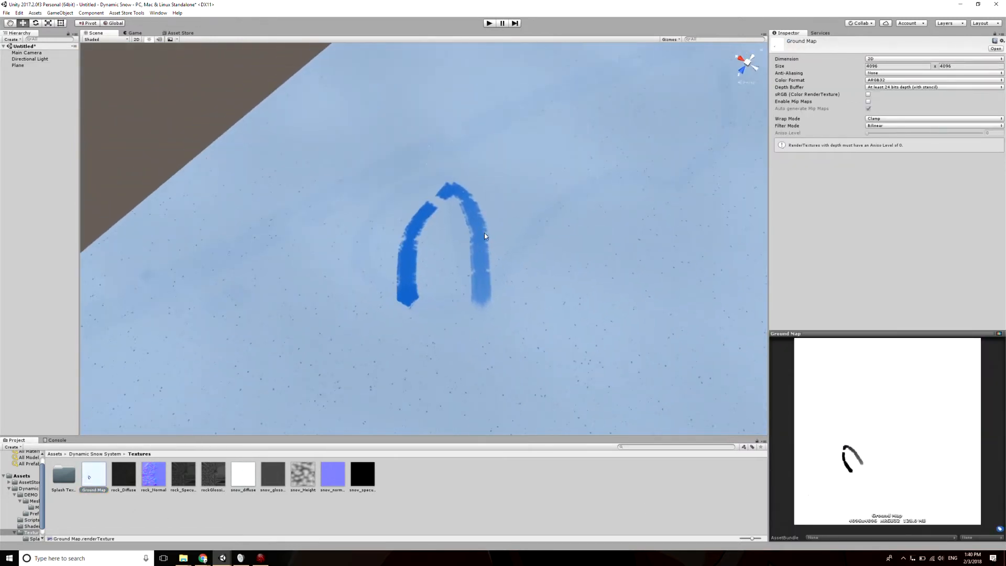
{"action": "right_click_drag", "start_coordinate": [484, 236], "coordinate": [510, 226]}
{"action": "left_click", "coordinate": [523, 282]}
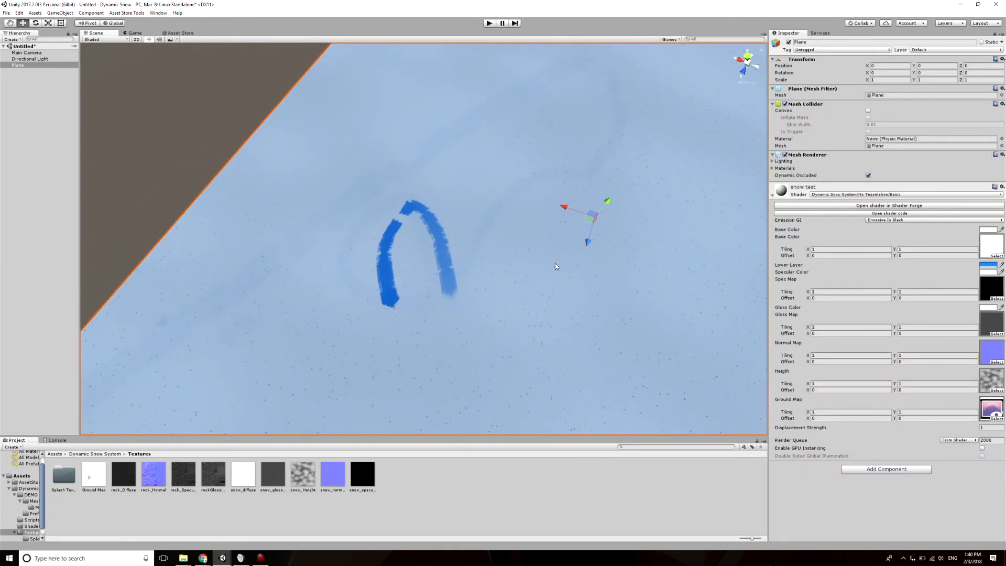
{"action": "right_click_drag", "start_coordinate": [555, 266], "coordinate": [571, 185]}
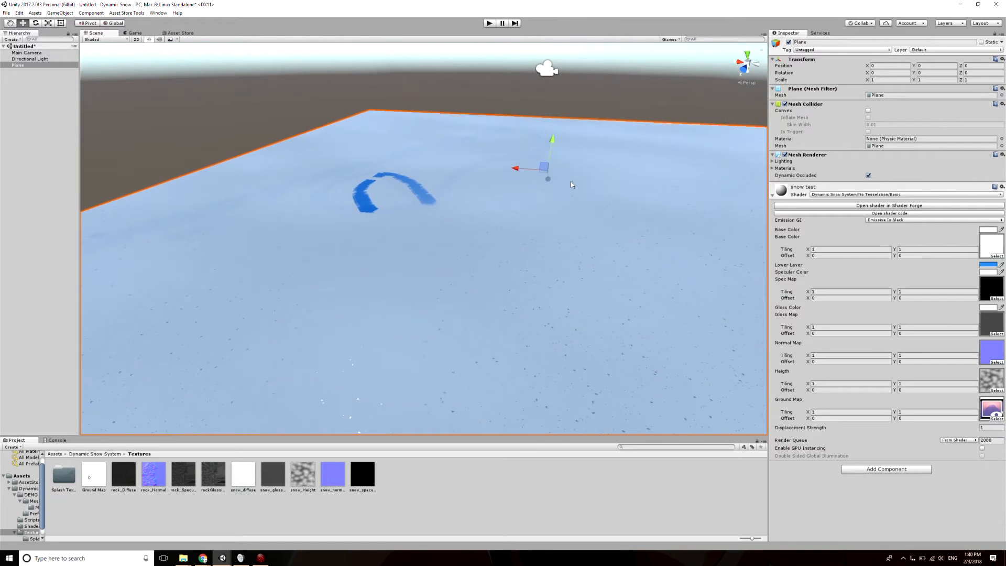
Step: Check the plane's mesh density in Shaded Wireframe mode and return the scene view to Shaded
{"action": "left_click", "coordinate": [108, 40]}
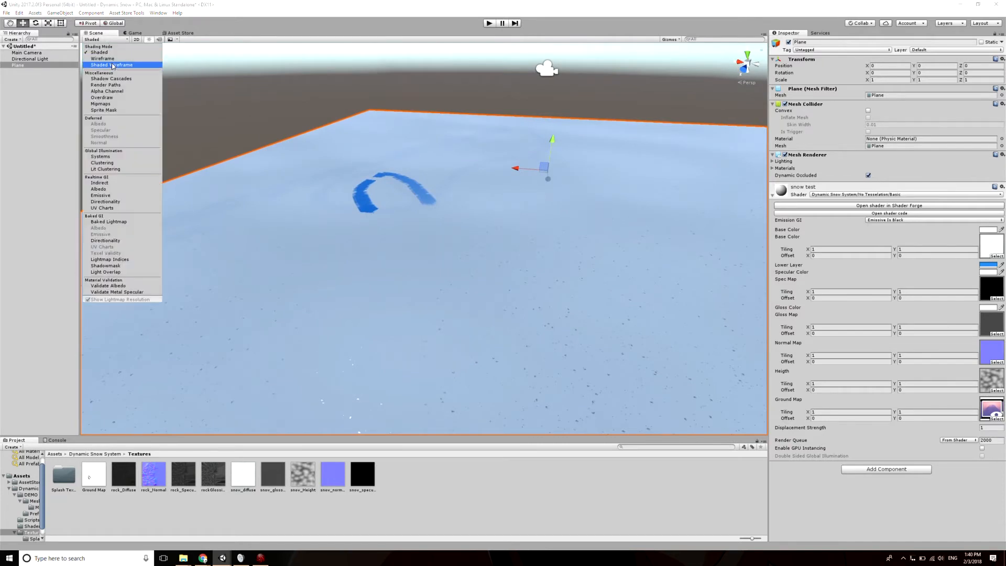
{"action": "left_click", "coordinate": [112, 64]}
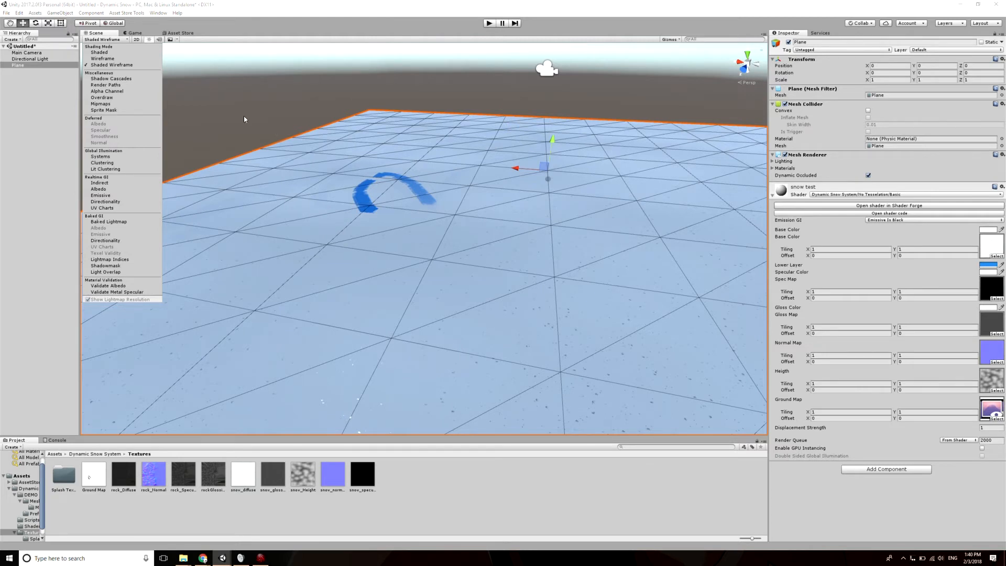
{"action": "left_click", "coordinate": [136, 52]}
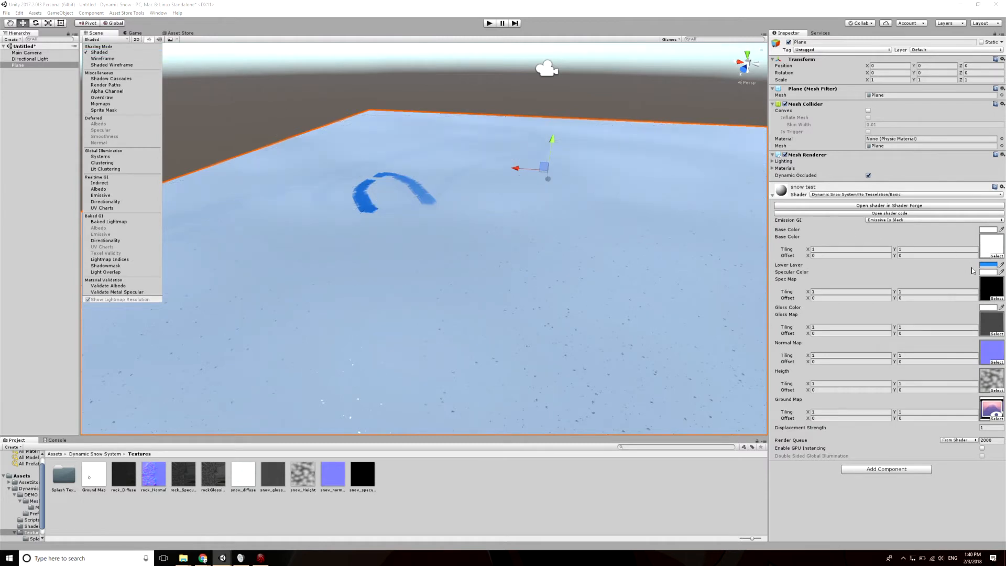
Step: Set the snow material's Lower Layer color to pale blue, RGB 191, 223, 255
{"action": "left_click", "coordinate": [987, 265]}
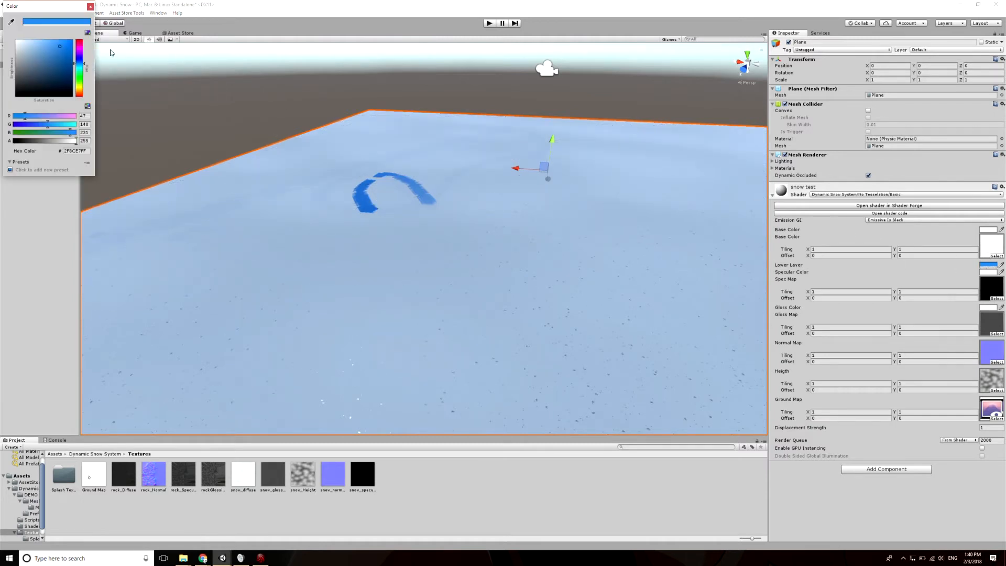
{"action": "mouse_move", "coordinate": [55, 46]}
{"action": "left_mouse_down"}
{"action": "mouse_move", "coordinate": [47, 39]}
{"action": "mouse_move", "coordinate": [64, 26]}
{"action": "mouse_move", "coordinate": [38, 7]}
{"action": "mouse_move", "coordinate": [55, 7]}
{"action": "mouse_move", "coordinate": [31, 5]}
{"action": "mouse_move", "coordinate": [46, 7]}
{"action": "left_mouse_up"}
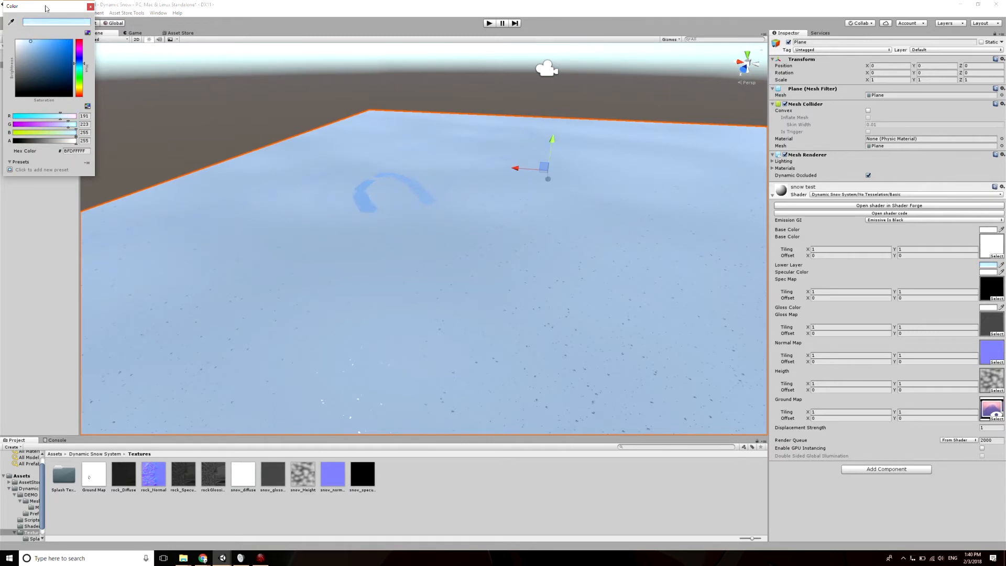
{"action": "left_click", "coordinate": [91, 7]}
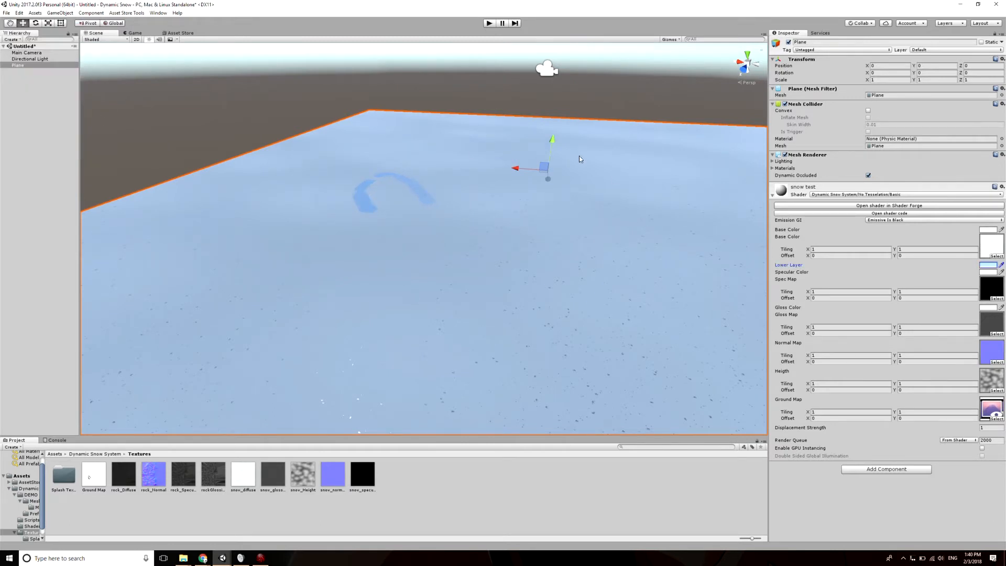
Step: Add the Ground Paint component to the snow plane
{"action": "left_click", "coordinate": [878, 470]}
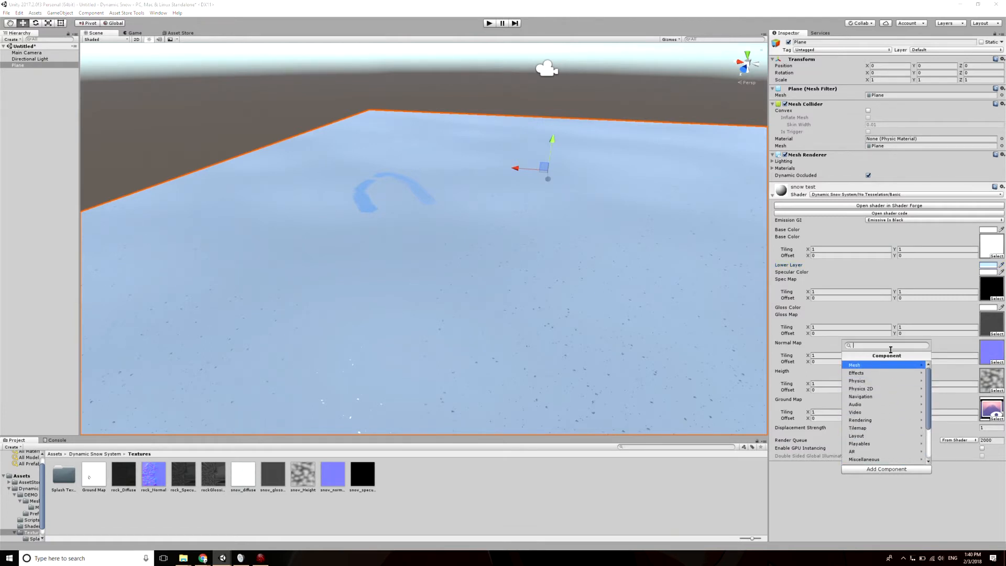
{"action": "type", "text": "sno"}
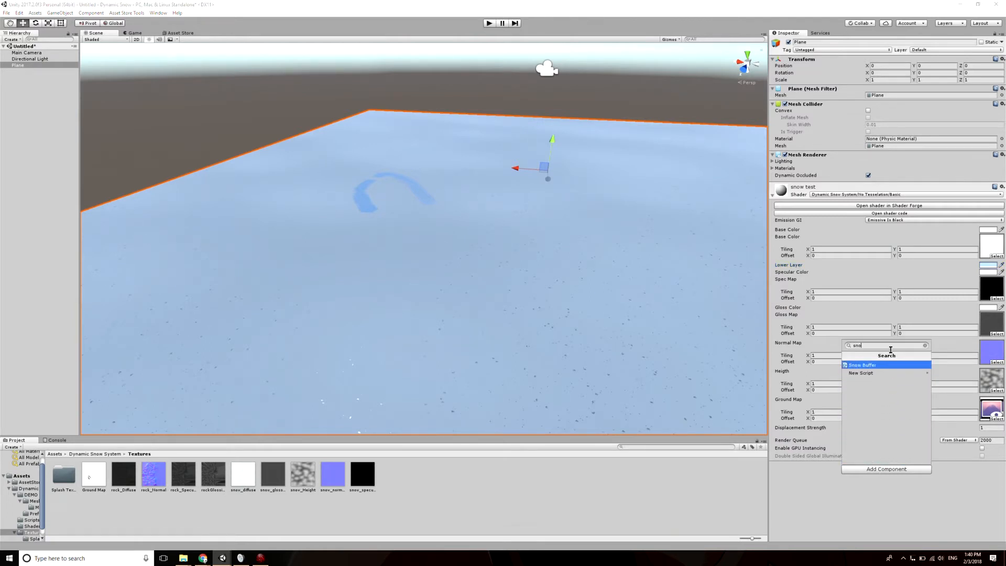
{"action": "key", "text": "BackSpace"}
{"action": "key", "text": "BackSpace"}
{"action": "key", "text": "BackSpace"}
{"action": "type", "text": "g"}
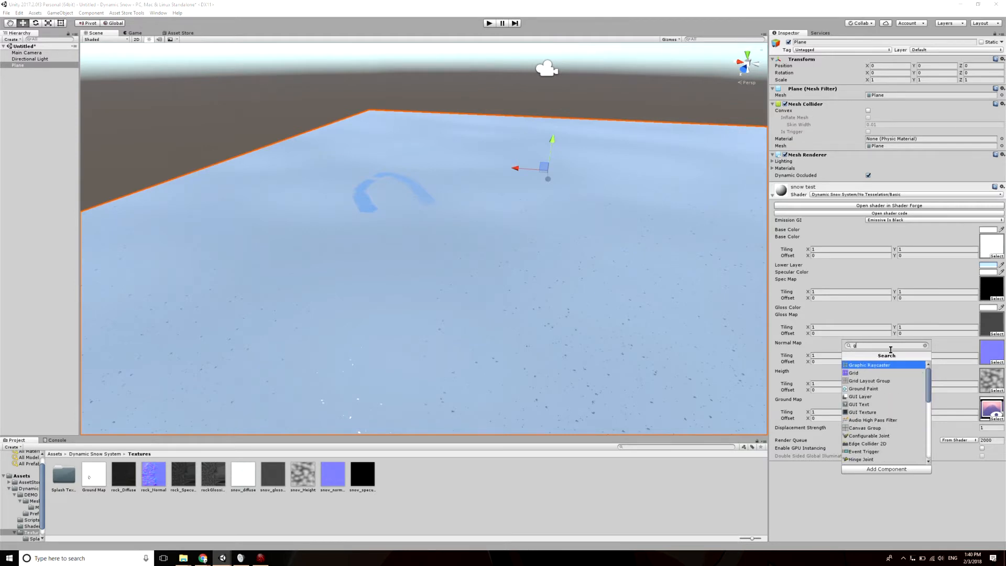
{"action": "type", "text": "ro"}
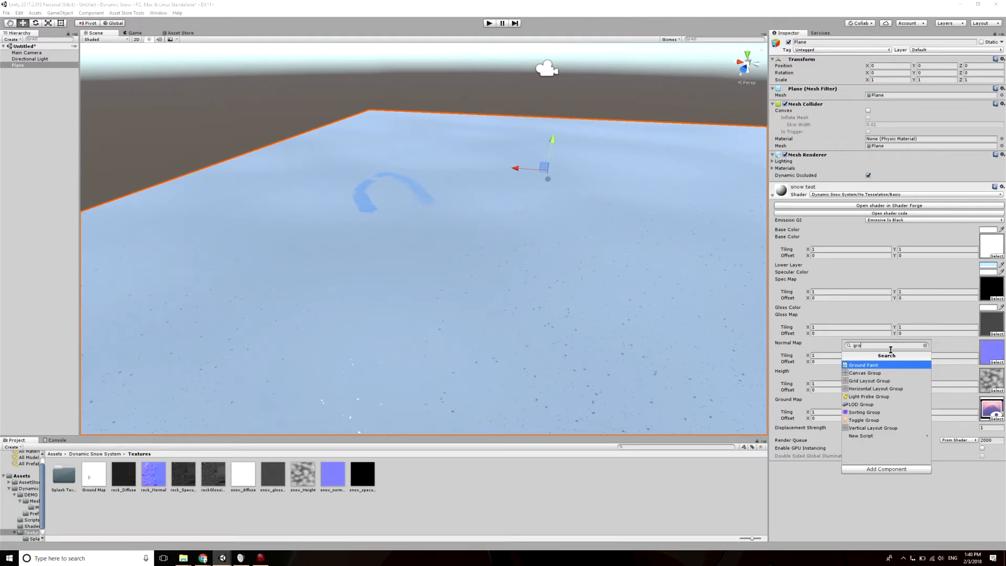
{"action": "key", "text": "Return"}
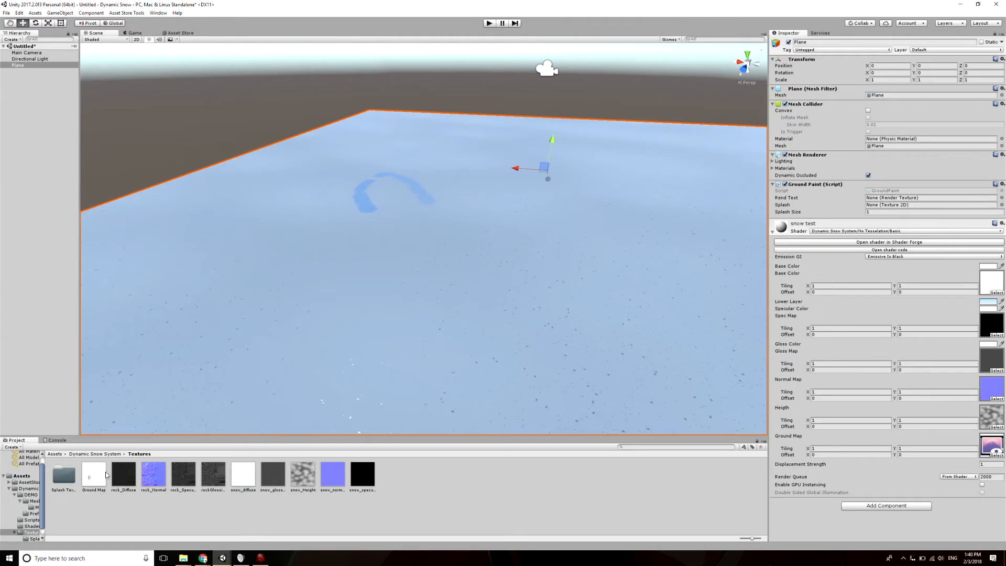
Step: Assign the Ground Map render texture as the Rend Text of the plane's Ground Paint component
{"action": "left_click_drag", "start_coordinate": [97, 476], "coordinate": [326, 308]}
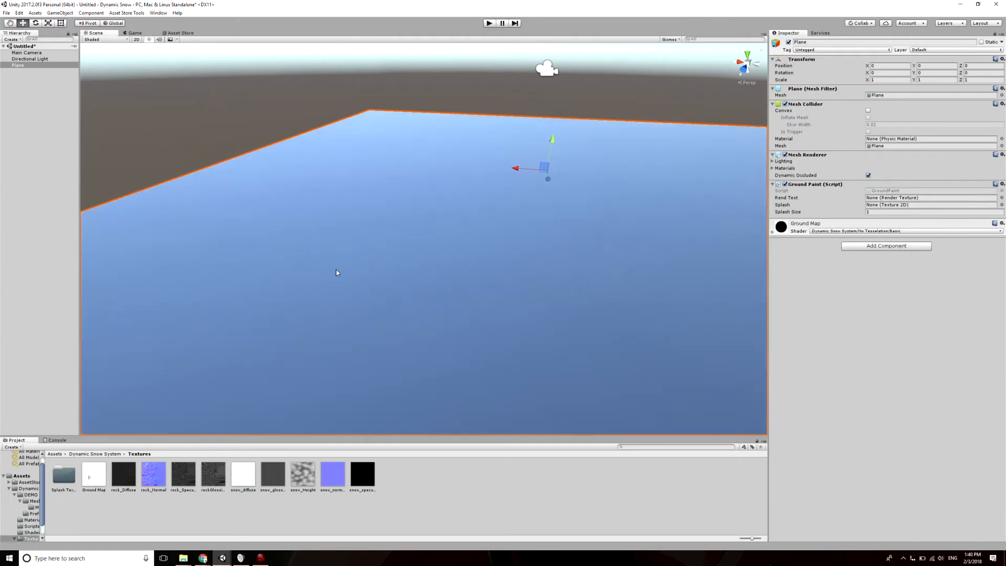
{"action": "key", "text": "ctrl+z"}
{"action": "mouse_move", "coordinate": [96, 477]}
{"action": "left_mouse_down"}
{"action": "mouse_move", "coordinate": [828, 179]}
{"action": "mouse_move", "coordinate": [882, 200]}
{"action": "left_mouse_up"}
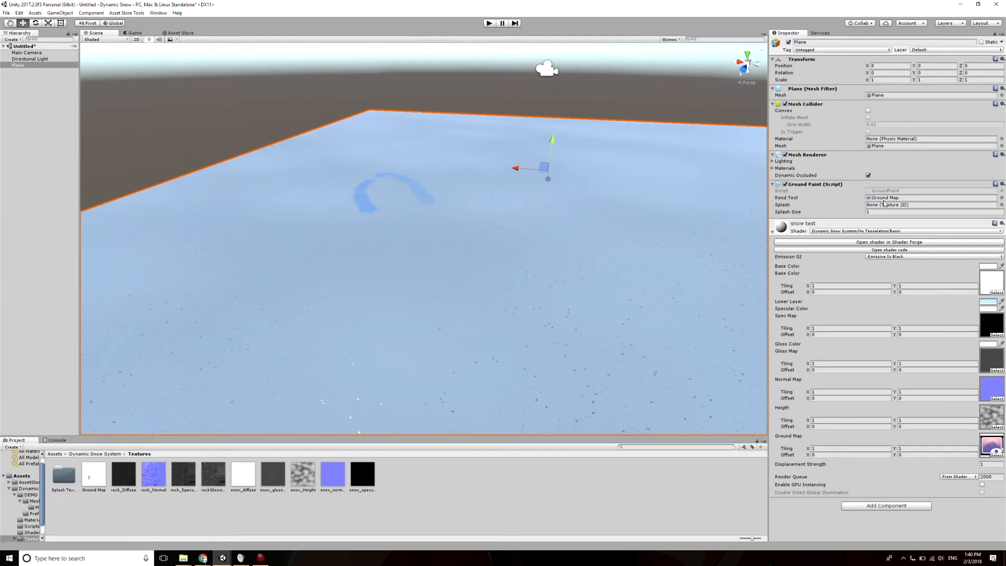
Step: Assign the splash texture from the Splash Textures folder as Ground Paint's Splash and set Splash Size to 0.5
{"action": "left_click", "coordinate": [92, 453]}
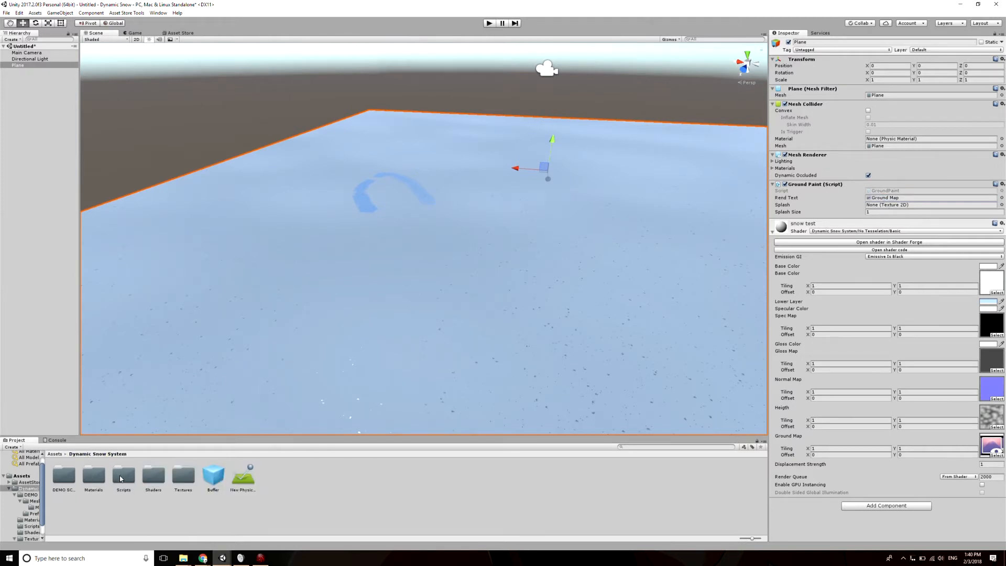
{"action": "left_click", "coordinate": [152, 477]}
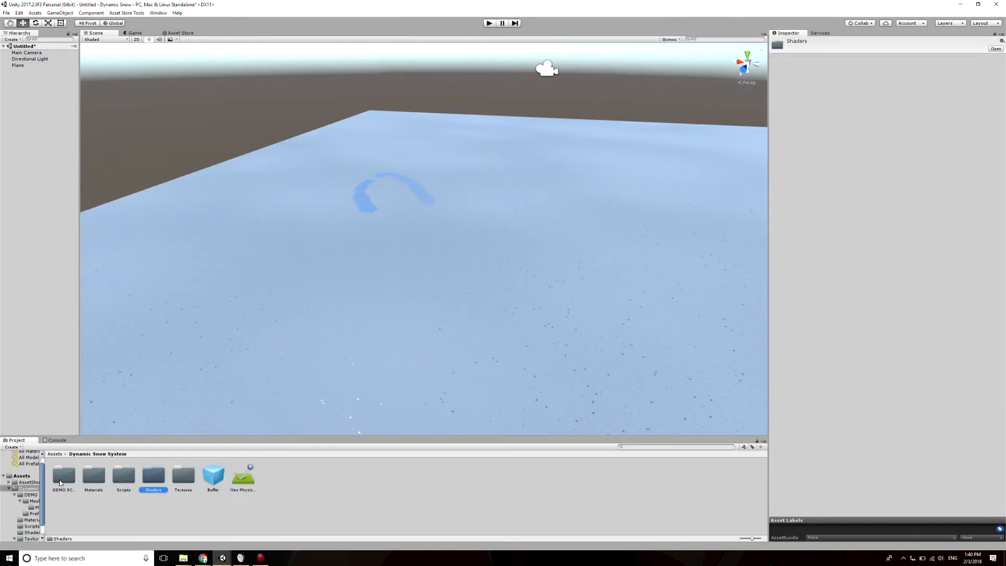
{"action": "double_click", "coordinate": [182, 475]}
{"action": "left_click", "coordinate": [94, 478]}
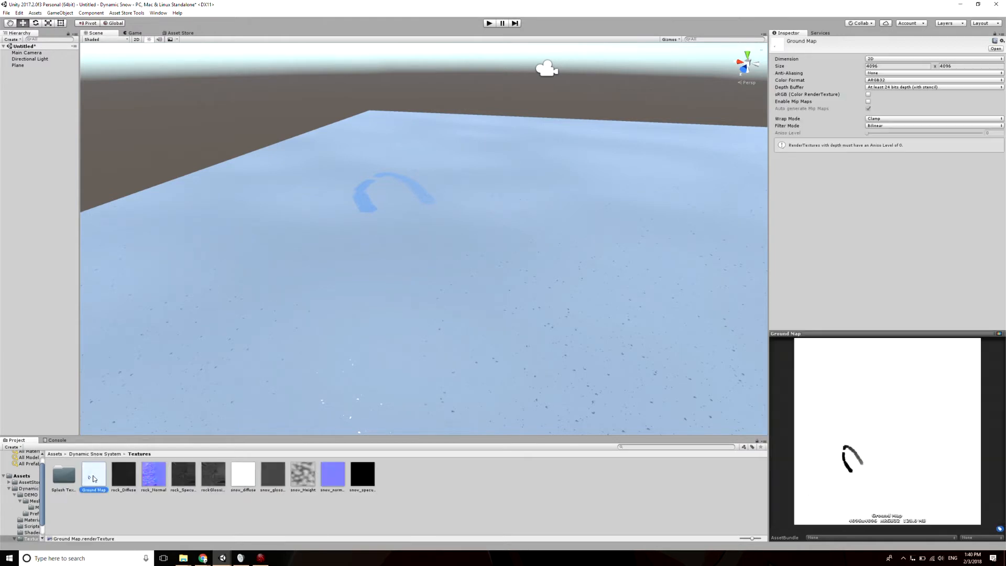
{"action": "double_click", "coordinate": [64, 474]}
{"action": "left_click", "coordinate": [238, 348]}
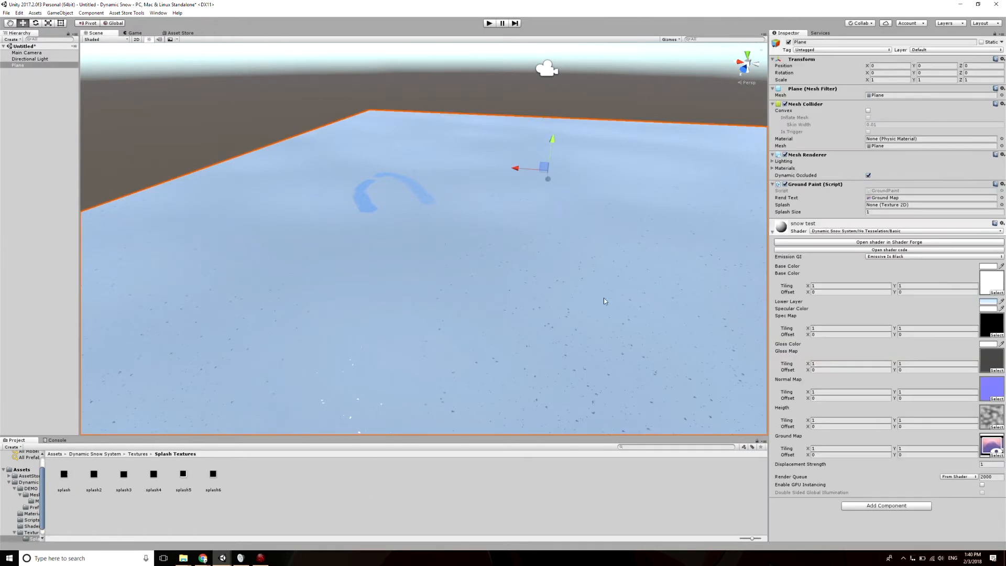
{"action": "left_click_drag", "start_coordinate": [605, 302], "coordinate": [882, 206]}
{"action": "left_click", "coordinate": [881, 211]}
Step: Tilt the snow plane about 24 degrees around its X axis to form a slope
{"action": "scroll", "coordinate": [486, 256], "scroll_direction": "down", "scroll_amount": 5}
{"action": "key", "text": "e"}
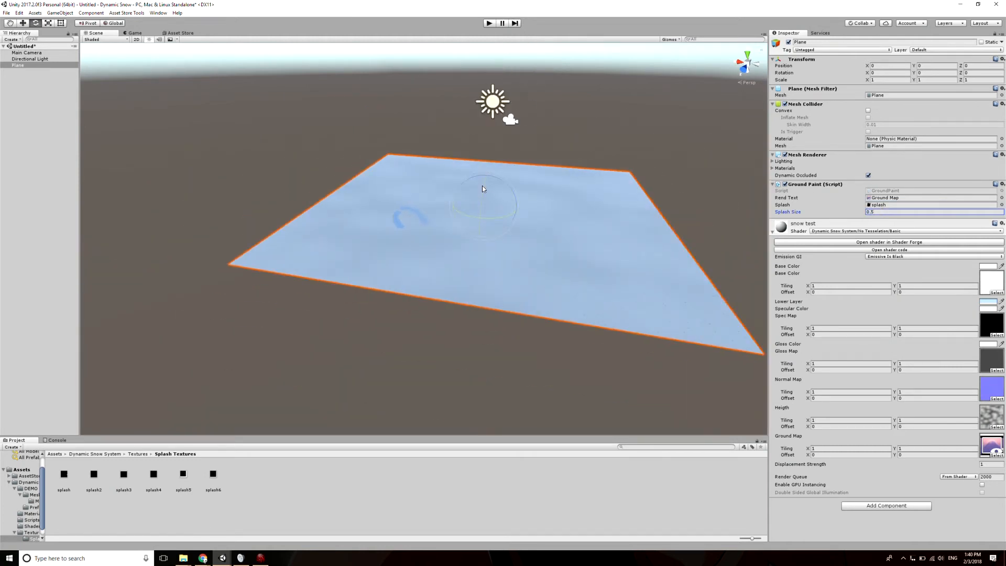
{"action": "left_click_drag", "start_coordinate": [482, 186], "coordinate": [481, 210]}
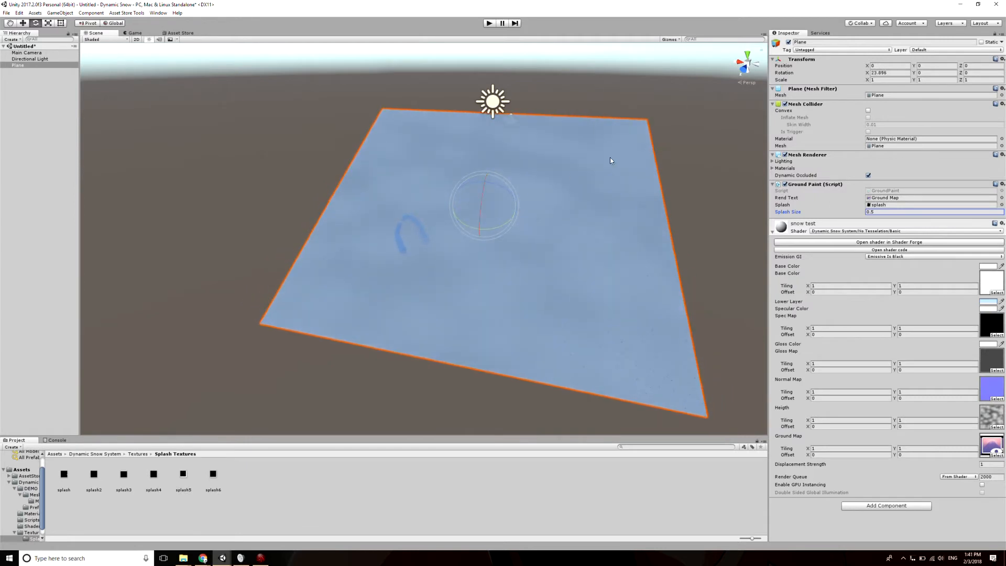
Step: Add a 3D sphere to the scene
{"action": "left_click", "coordinate": [91, 12]}
{"action": "mouse_move", "coordinate": [59, 12]}
{"action": "mouse_move", "coordinate": [68, 39]}
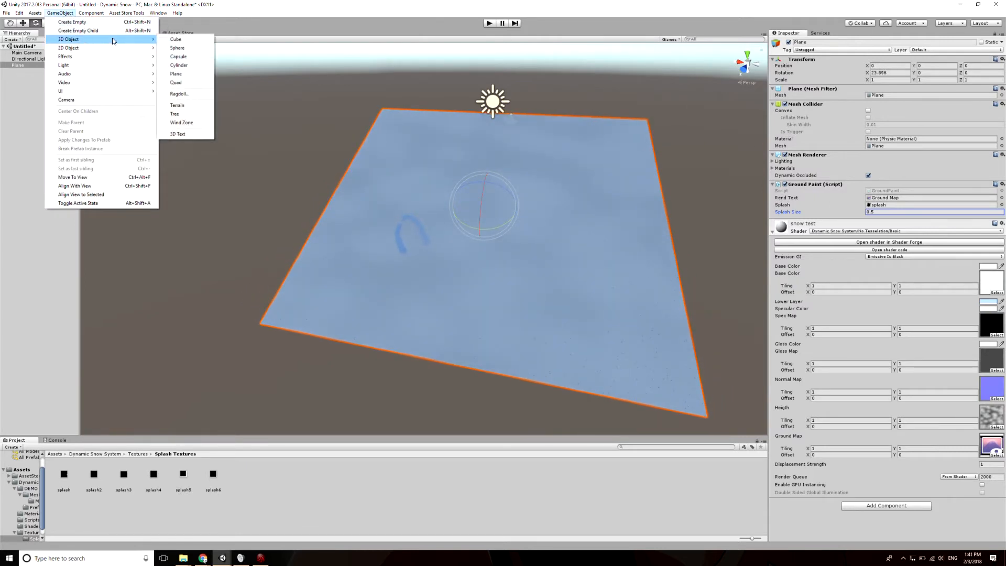
{"action": "left_click", "coordinate": [177, 48]}
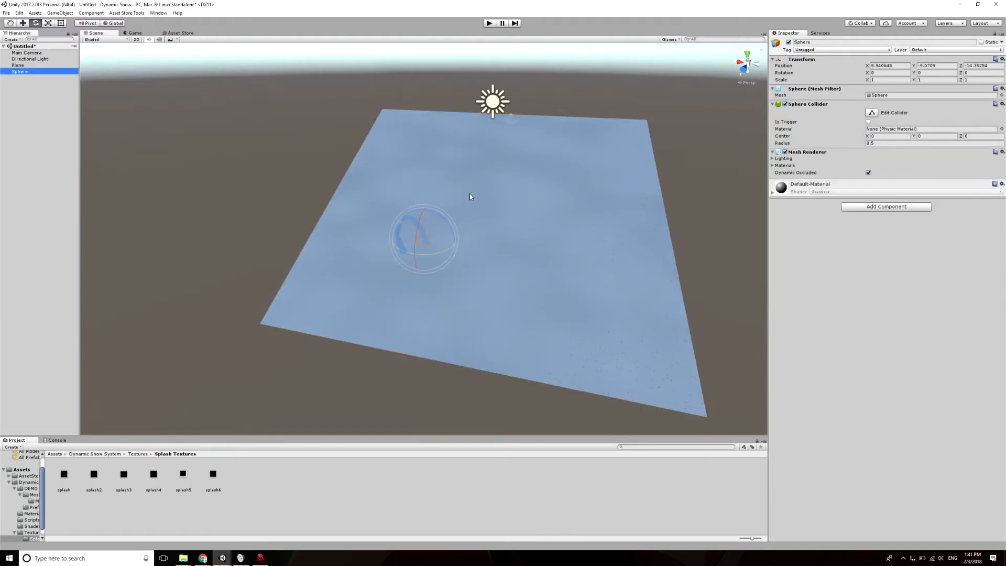
Step: Move the sphere above the raised end of the slope, at about 1.19, 2.27, -4.19, and scale it uniformly to about 0.65
{"action": "key", "text": "w"}
{"action": "left_click_drag", "start_coordinate": [429, 208], "coordinate": [423, 102]}
{"action": "left_click_drag", "start_coordinate": [423, 102], "coordinate": [335, 141], "text": "alt"}
{"action": "left_click_drag", "start_coordinate": [422, 131], "coordinate": [354, 255]}
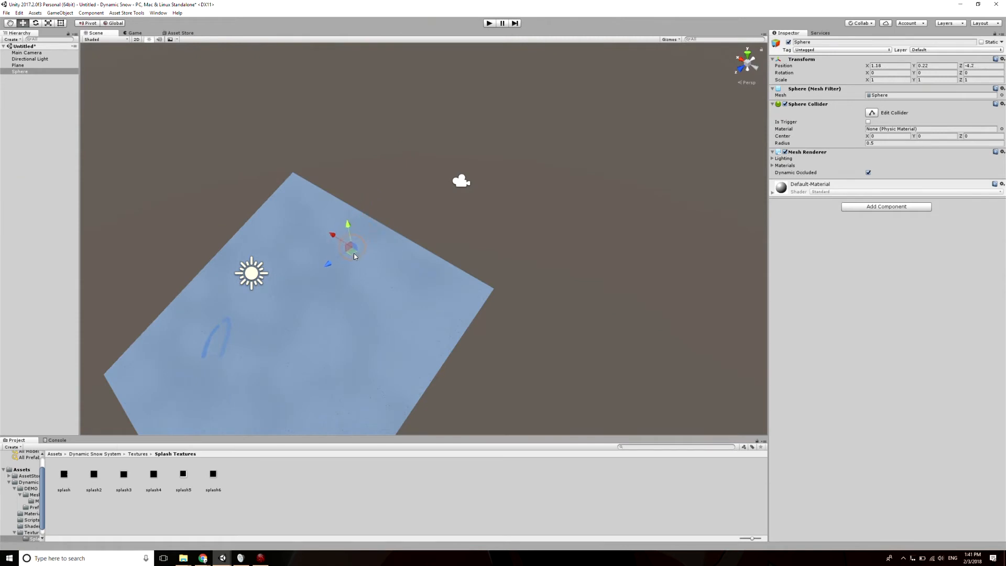
{"action": "left_click_drag", "start_coordinate": [347, 221], "coordinate": [330, 206]}
{"action": "key", "text": "r"}
Step: Add a Rigidbody component to the sphere and nudge it slightly along Z, further over the snow plane
{"action": "left_click", "coordinate": [852, 207]}
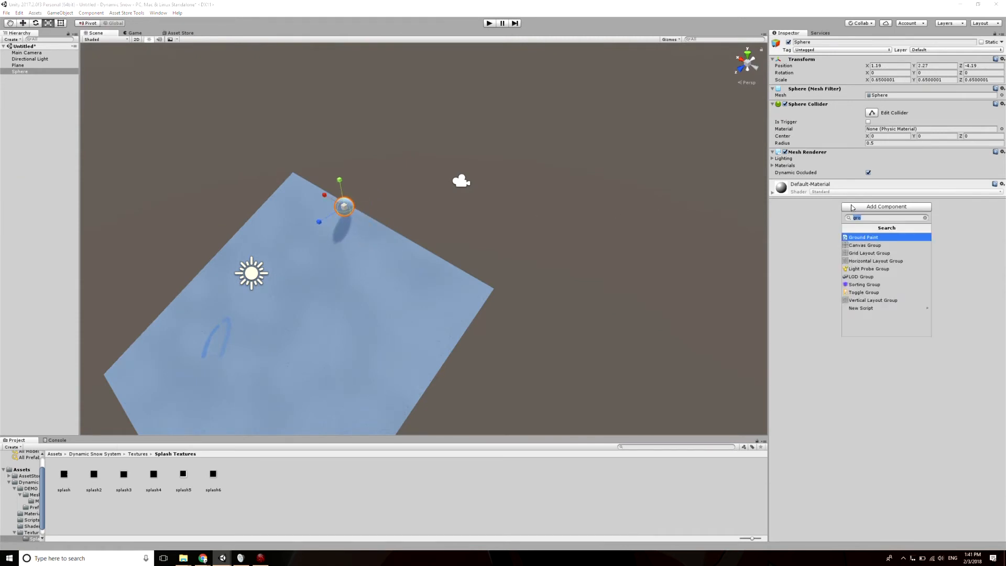
{"action": "type", "text": "rig"}
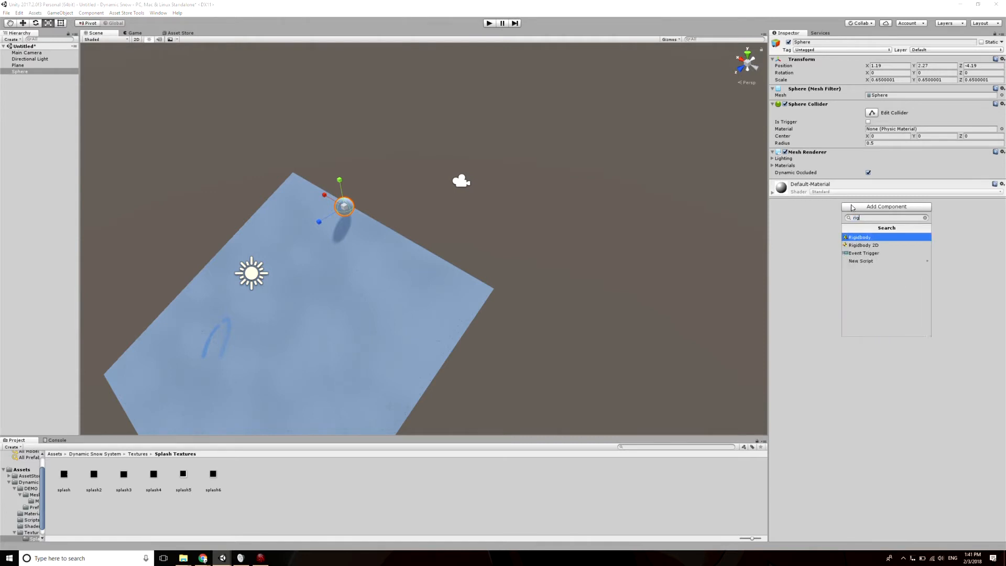
{"action": "key", "text": "Return"}
{"action": "right_click_drag", "start_coordinate": [334, 269], "coordinate": [344, 204]}
{"action": "key", "text": "w"}
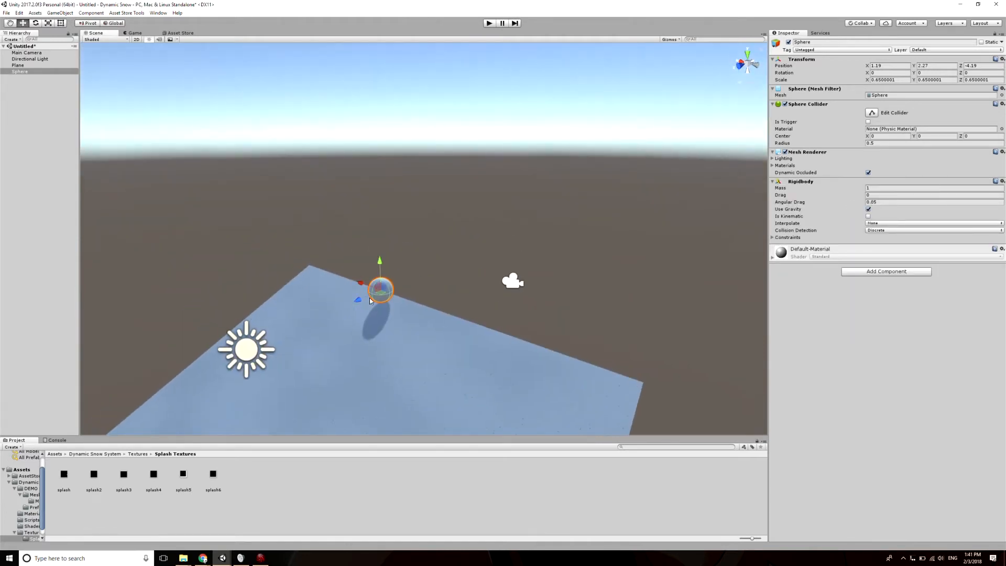
{"action": "left_click_drag", "start_coordinate": [370, 292], "coordinate": [364, 298]}
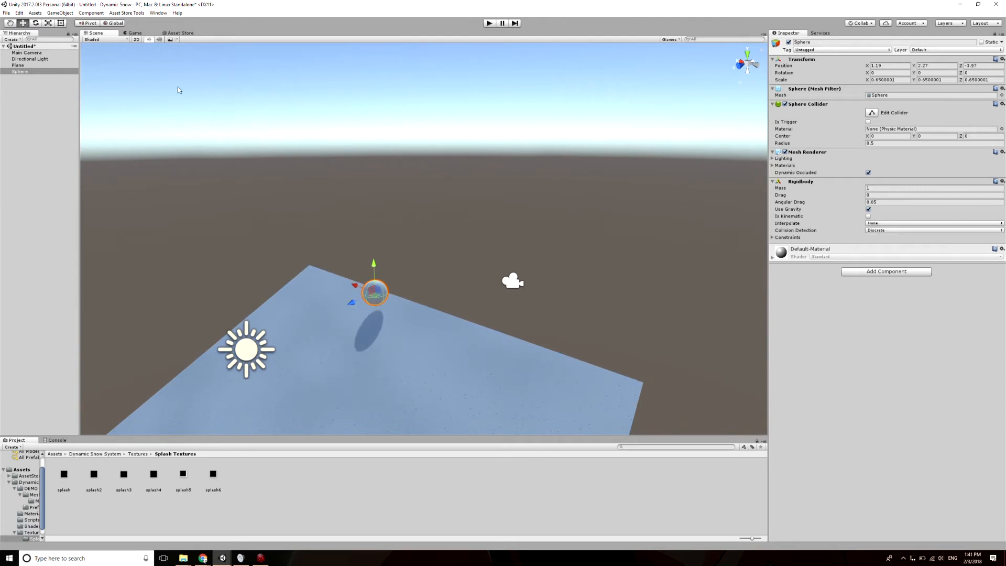
Step: Reposition the Main Camera to about 0, 3.19, 4.14 and rotate it to about 36, 171, 5 to look over the slope and sphere
{"action": "left_click", "coordinate": [134, 33]}
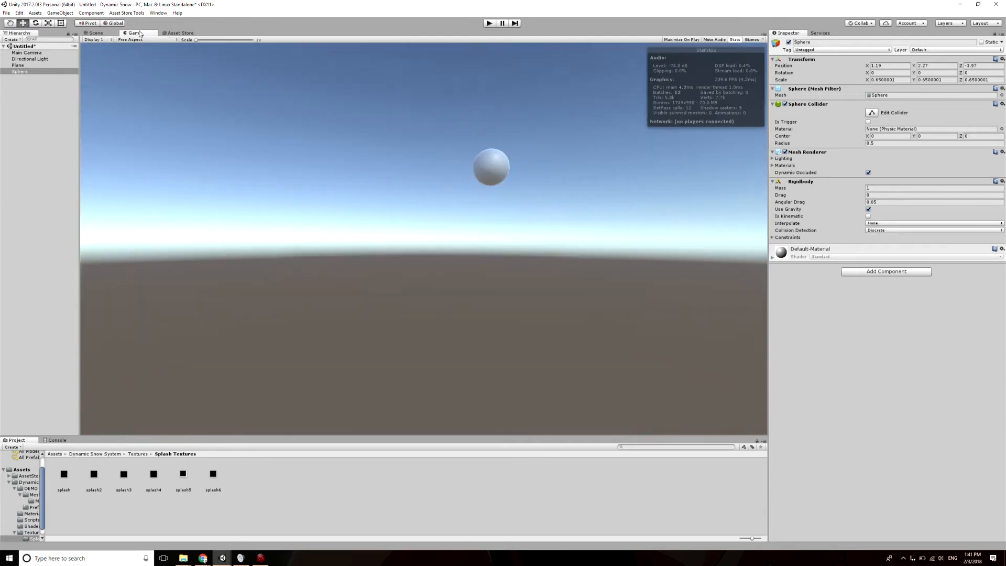
{"action": "left_click", "coordinate": [92, 34]}
{"action": "left_click", "coordinate": [20, 52]}
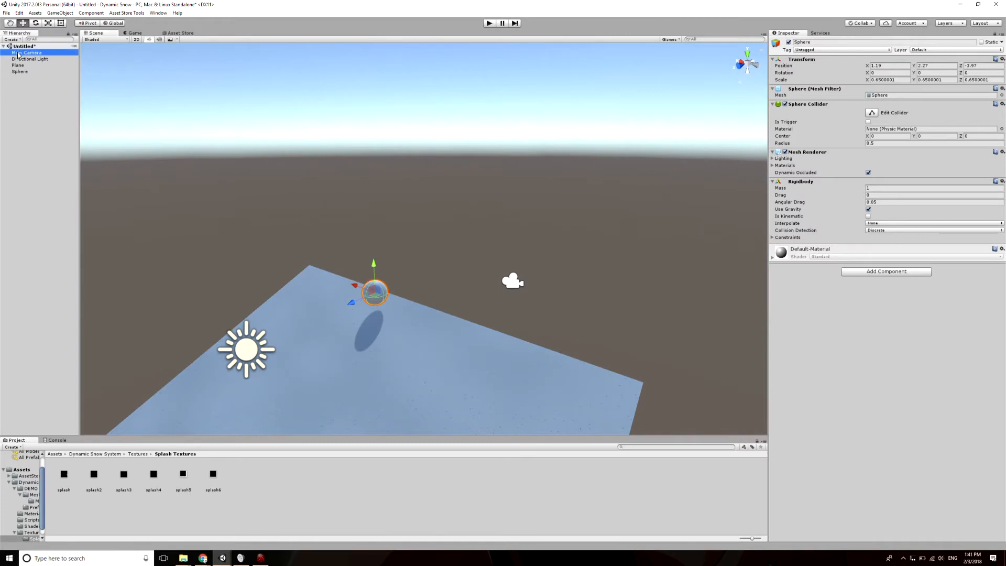
{"action": "left_click_drag", "start_coordinate": [516, 252], "coordinate": [498, 193]}
{"action": "right_click_drag", "start_coordinate": [493, 209], "coordinate": [484, 227]}
{"action": "scroll", "coordinate": [484, 227], "scroll_direction": "down", "scroll_amount": 3}
{"action": "left_click_drag", "start_coordinate": [461, 201], "coordinate": [14, 254]}
{"action": "key", "text": "e"}
{"action": "left_click_drag", "start_coordinate": [206, 226], "coordinate": [199, 281], "text": "alt"}
{"action": "key", "text": "w"}
{"action": "left_click", "coordinate": [293, 245]}
{"action": "key", "text": "e"}
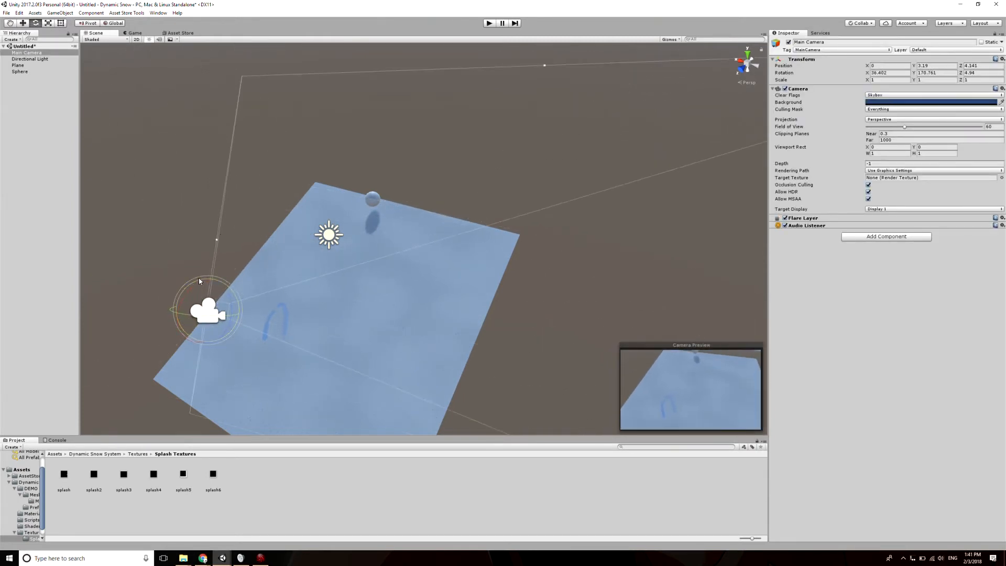
Step: Play the scene to roll the sphere down the slope, stop it, and examine the painted trail against the sphere's size
{"action": "left_click", "coordinate": [490, 23]}
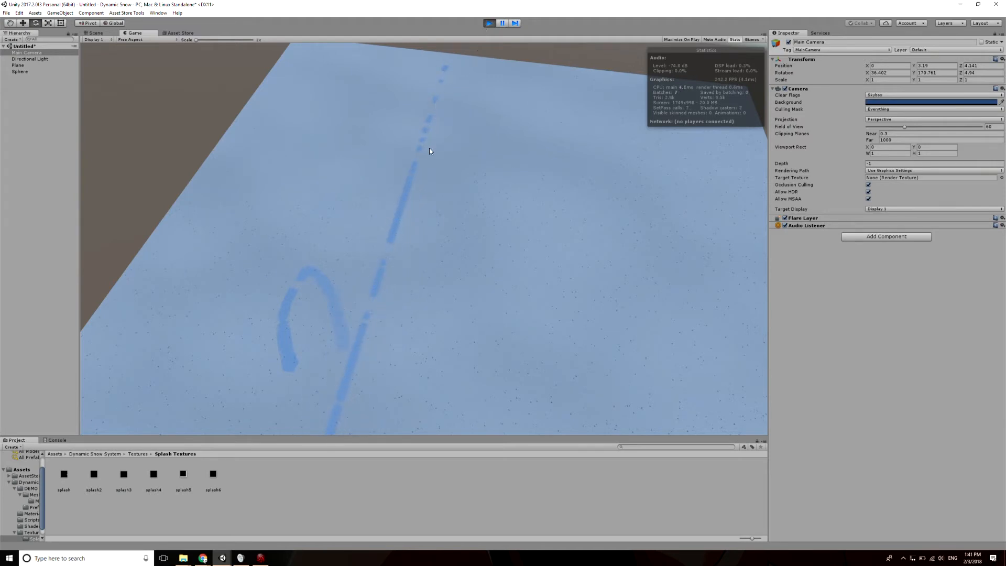
{"action": "left_click", "coordinate": [490, 23]}
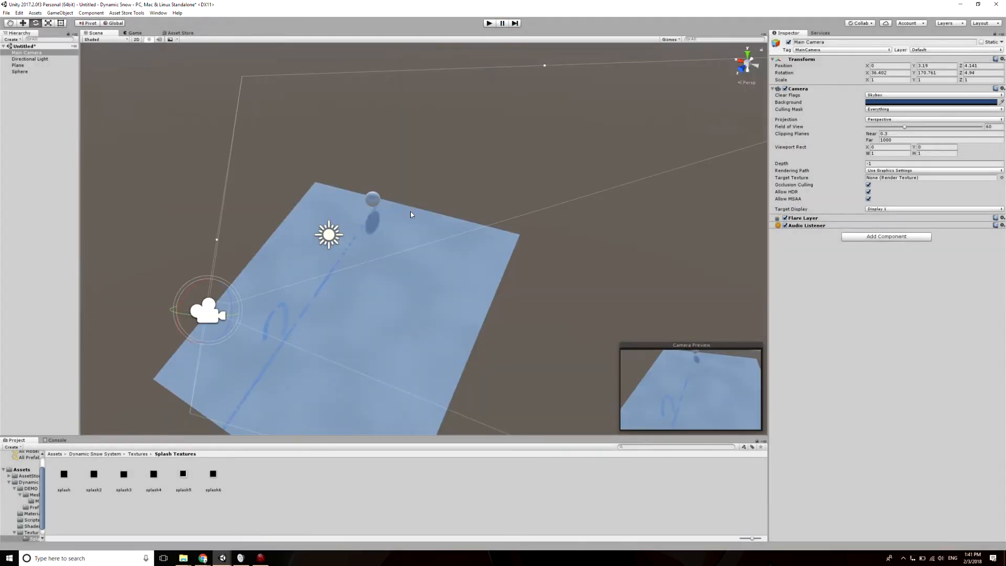
{"action": "left_click", "coordinate": [370, 202]}
{"action": "key", "text": "f"}
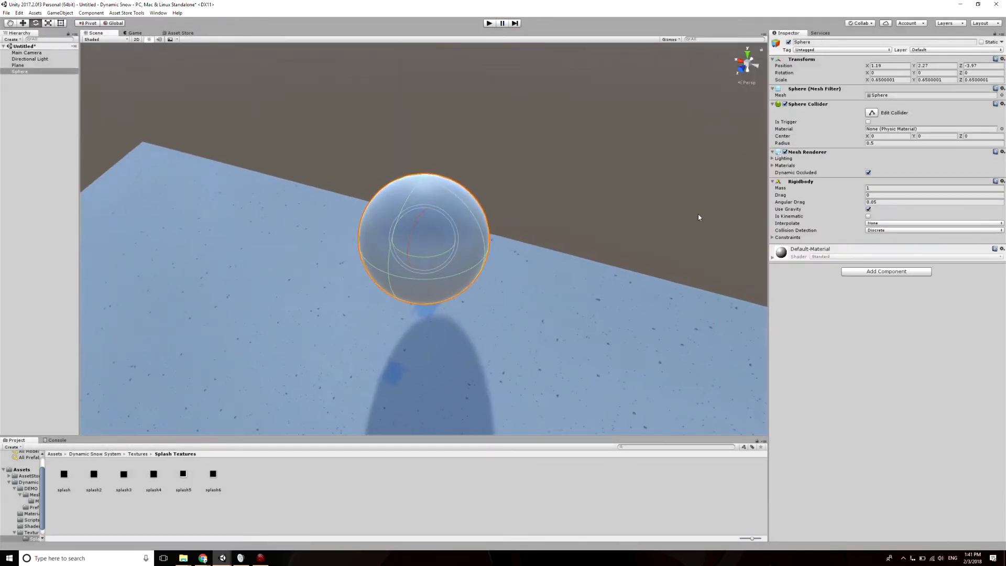
{"action": "left_click", "coordinate": [692, 291]}
{"action": "left_click", "coordinate": [884, 212]}
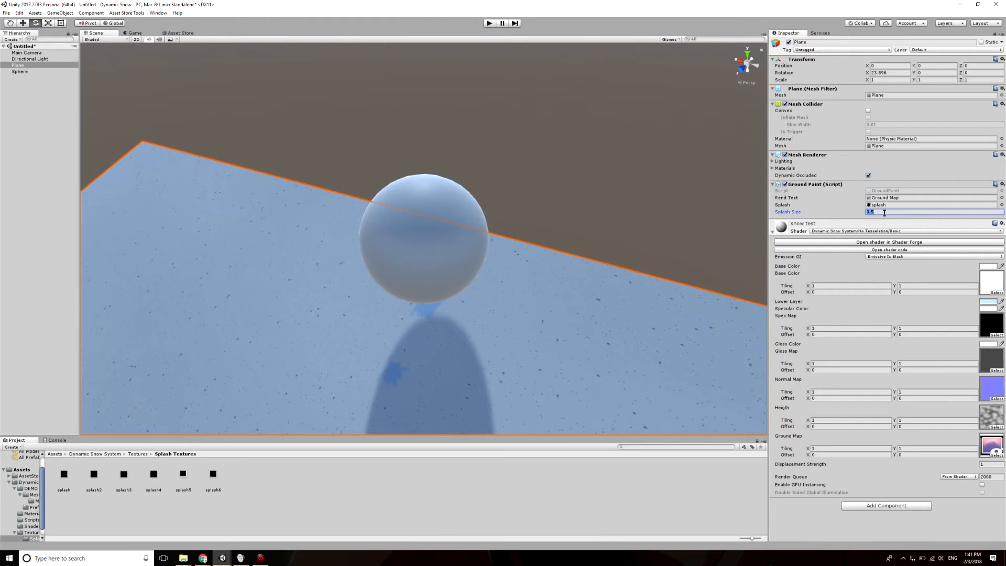
{"action": "right_click_drag", "start_coordinate": [492, 293], "coordinate": [326, 341]}
{"action": "key", "text": "d"}
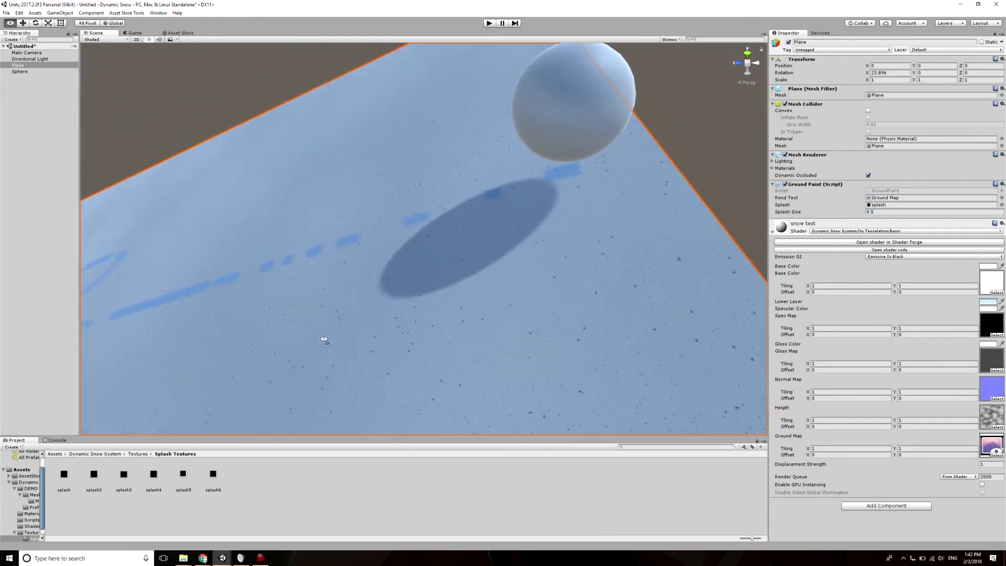
Step: Try a Ground Paint Splash Size of 3 by playing the scene, then stop it
{"action": "left_click", "coordinate": [882, 211]}
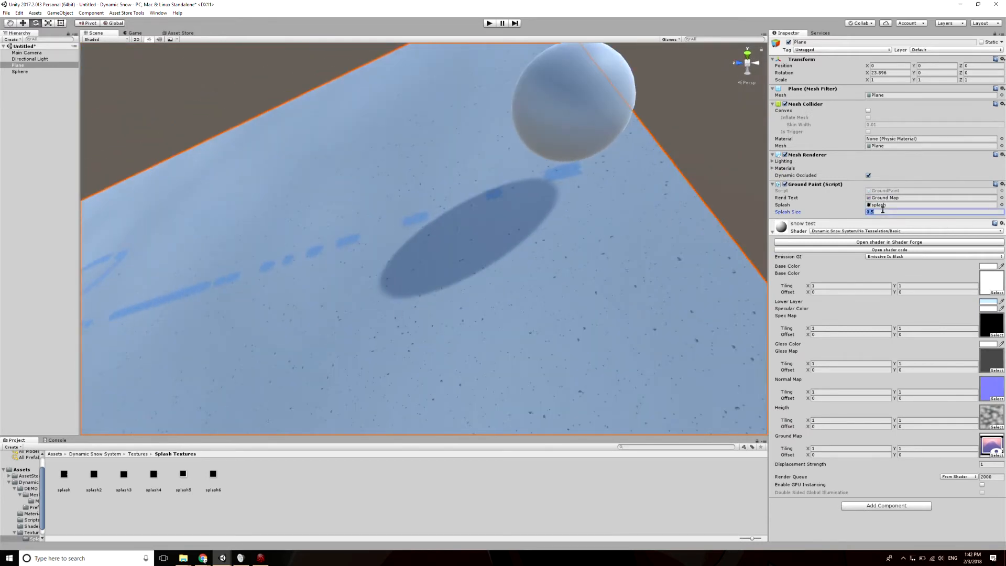
{"action": "left_click", "coordinate": [488, 23]}
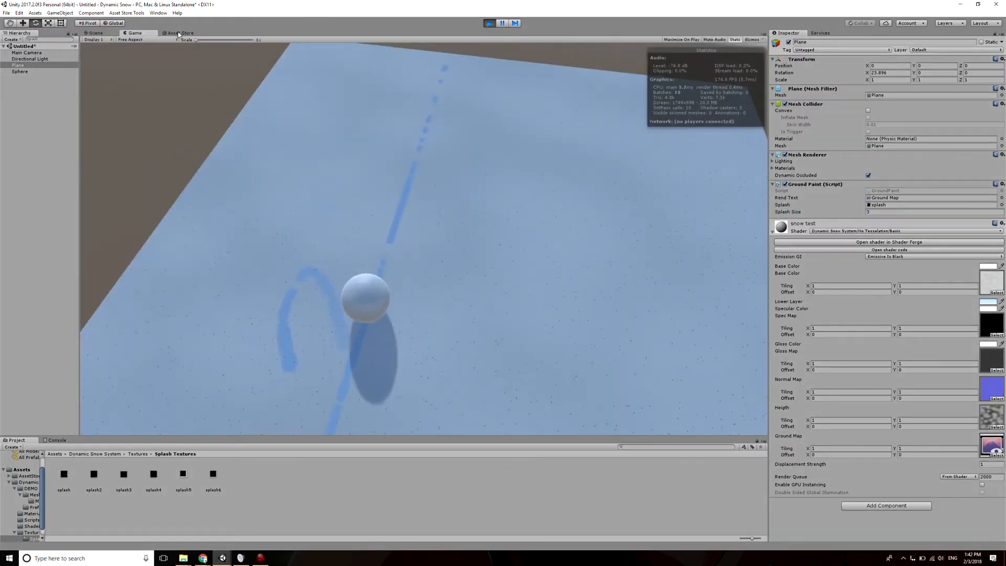
{"action": "left_click", "coordinate": [487, 24]}
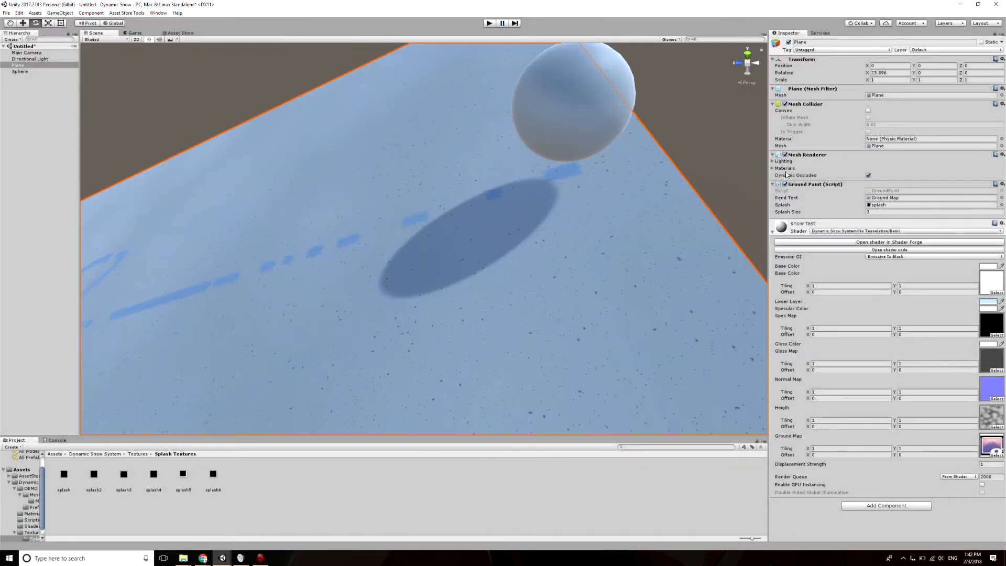
Step: Set the plane's Ground Paint Splash Size to 0.1, play and stop the scene, and inspect the sphere's trail
{"action": "left_click", "coordinate": [875, 210]}
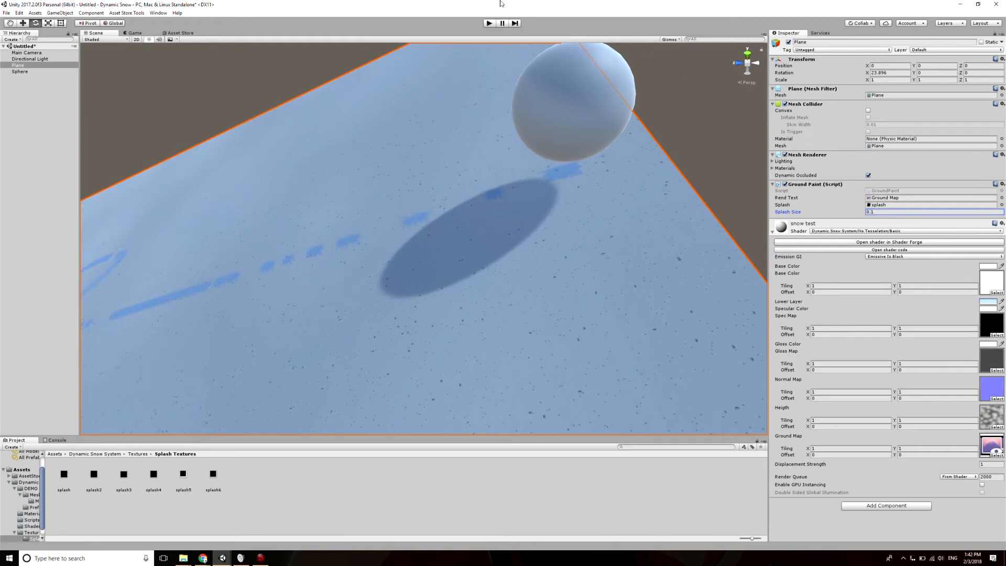
{"action": "left_click", "coordinate": [487, 24]}
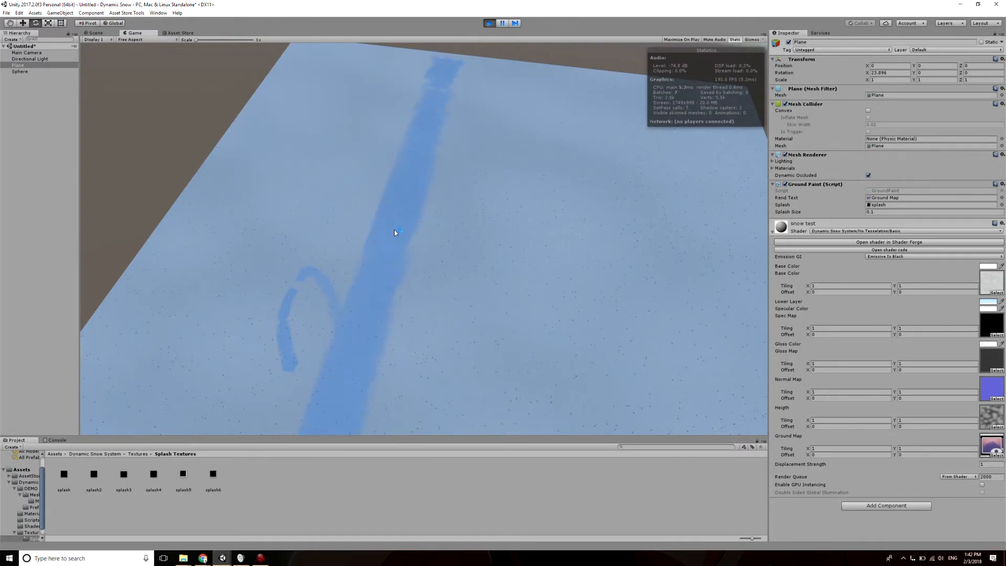
{"action": "left_click", "coordinate": [492, 26]}
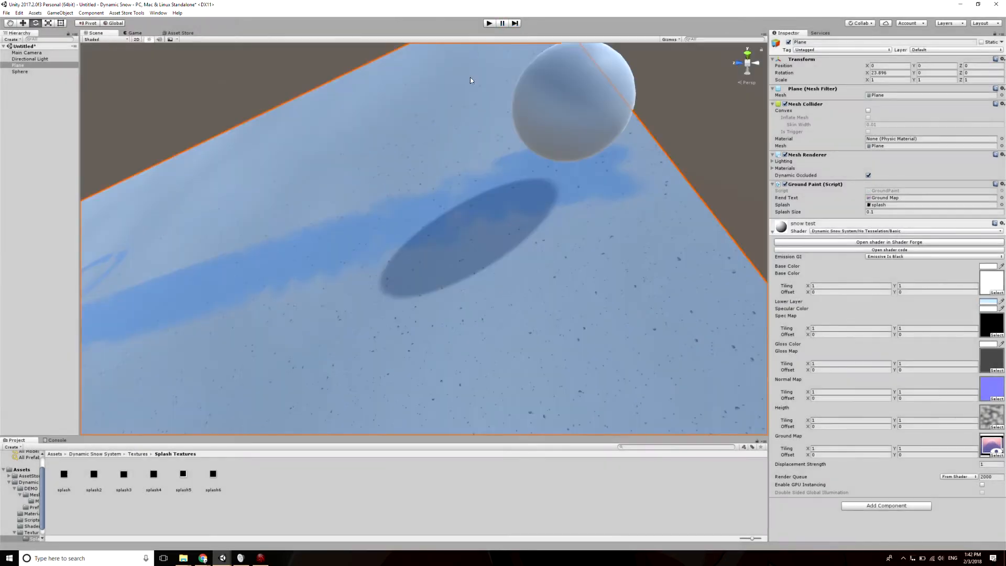
{"action": "right_click_drag", "start_coordinate": [479, 177], "coordinate": [591, 102]}
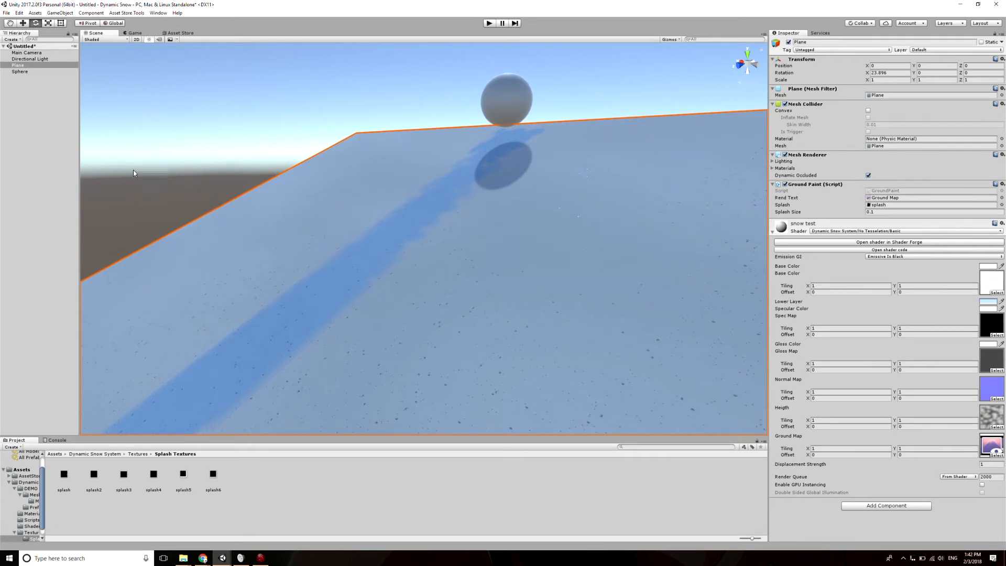
Step: Add the Buffer prefab from the Dynamic Snow System's DEMO SCENE Prefabs folder to the scene
{"action": "left_click", "coordinate": [82, 454]}
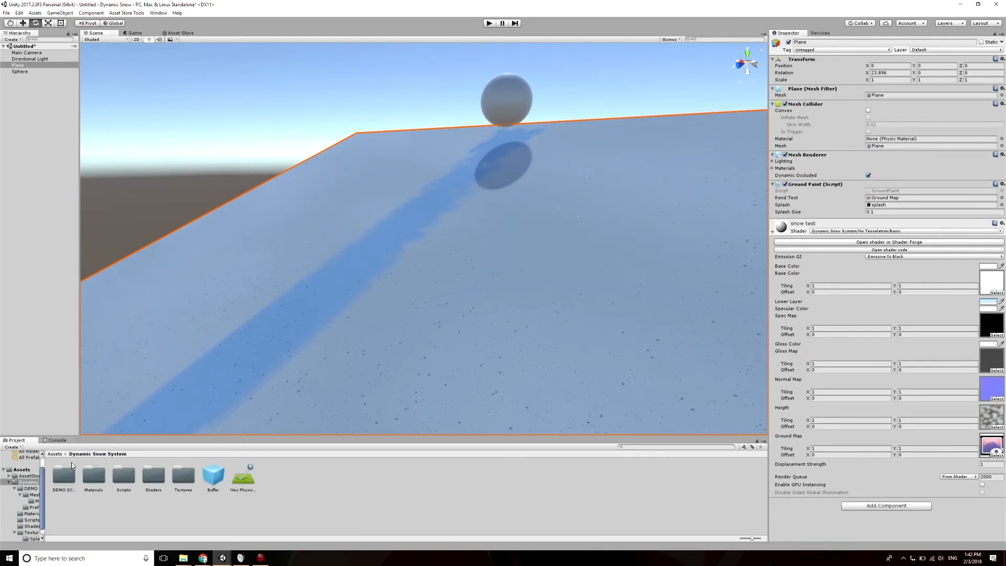
{"action": "double_click", "coordinate": [65, 471]}
{"action": "double_click", "coordinate": [93, 472]}
{"action": "left_click", "coordinate": [60, 477]}
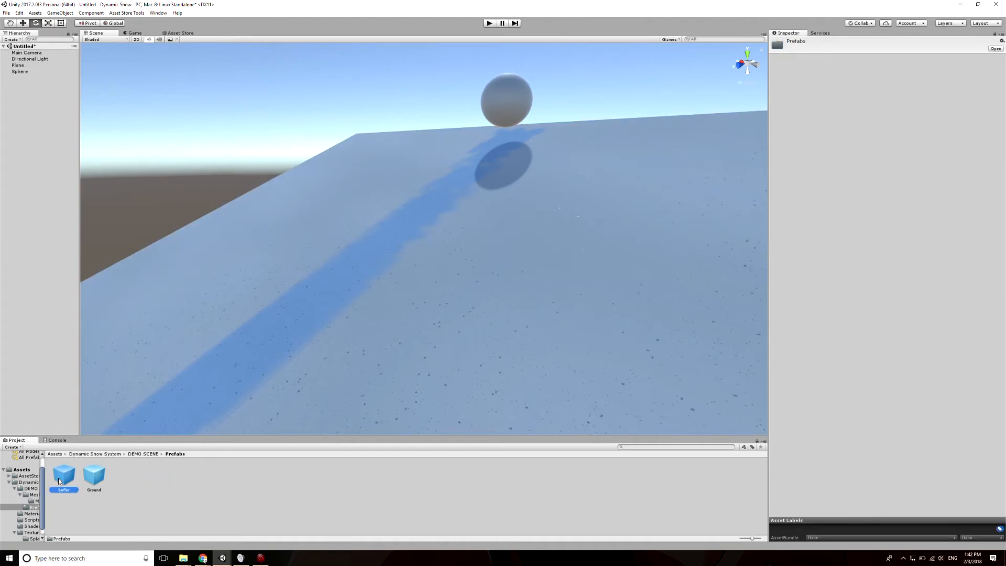
{"action": "left_click_drag", "start_coordinate": [65, 478], "coordinate": [49, 229]}
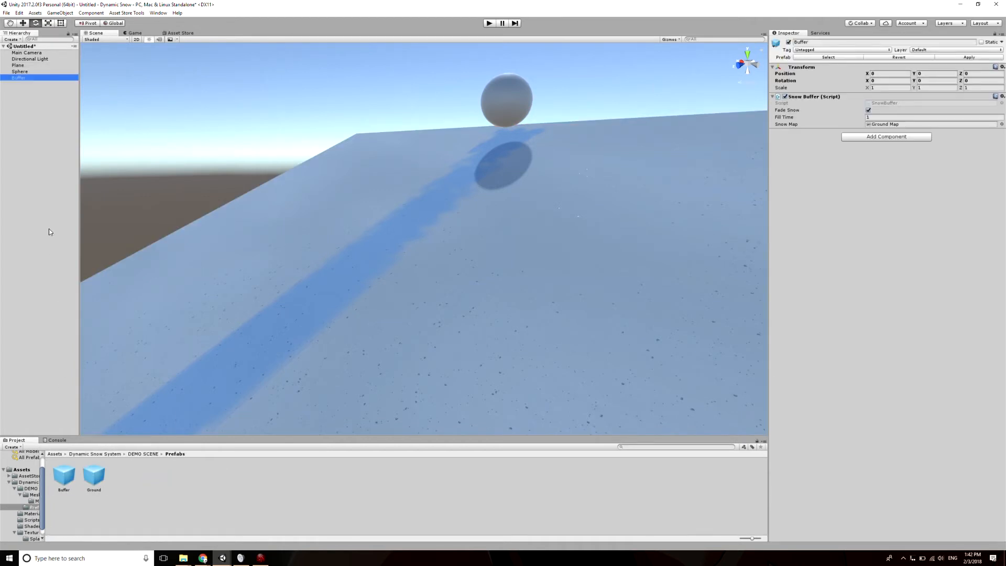
Step: Set the Buffer's Snow Buffer Fill Time to 0.5 and test the sphere's trail by playing and stopping the scene
{"action": "left_click", "coordinate": [873, 117]}
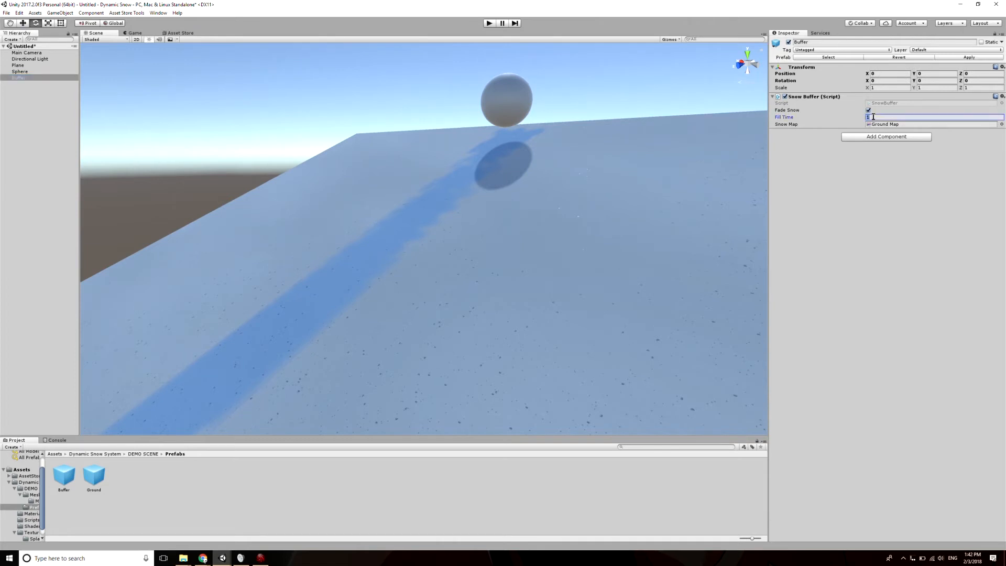
{"action": "type", "text": "0.5"}
{"action": "left_click", "coordinate": [489, 23]}
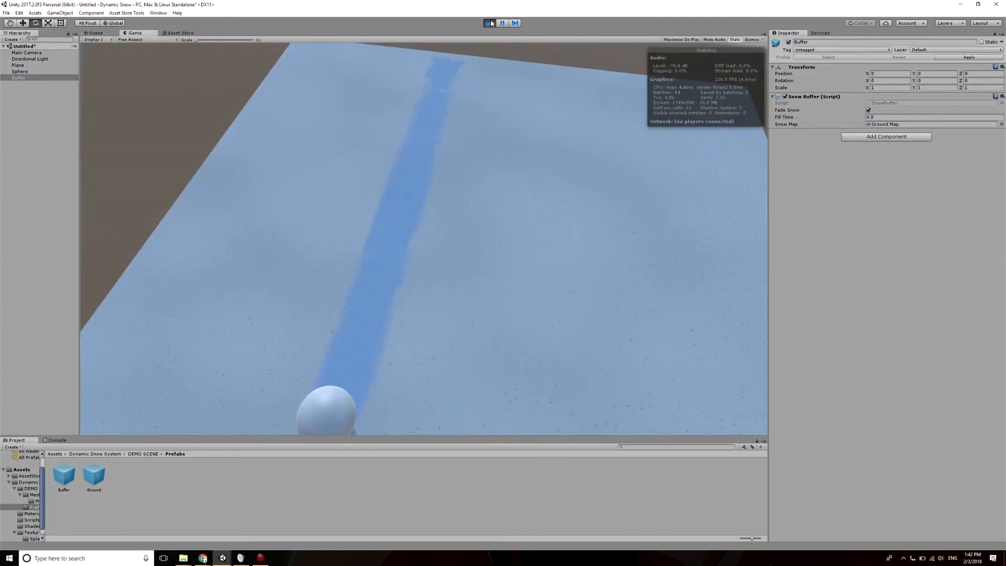
{"action": "left_click", "coordinate": [490, 23]}
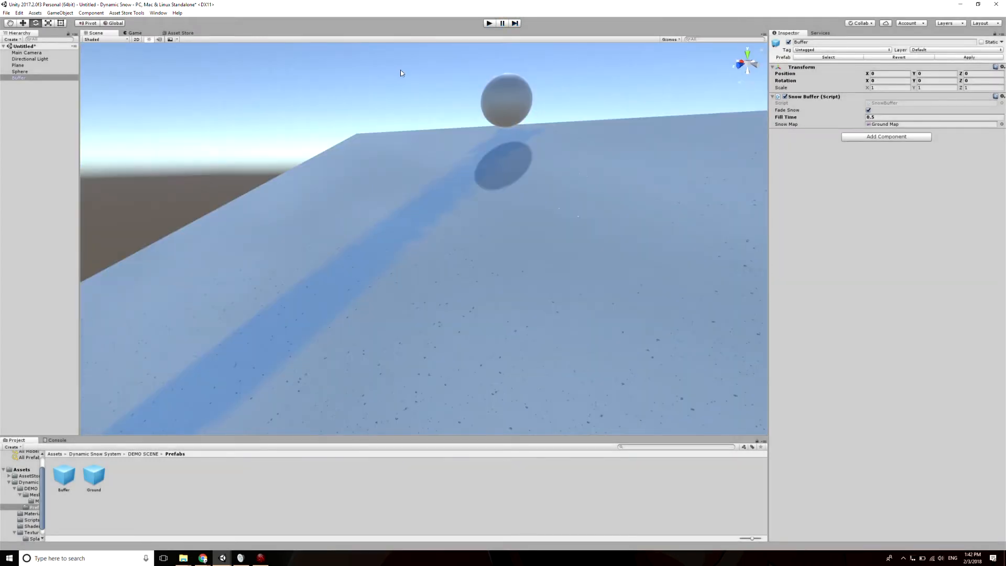
{"action": "left_click_drag", "start_coordinate": [400, 70], "coordinate": [571, 186], "text": "alt"}
{"action": "left_click_drag", "start_coordinate": [528, 99], "coordinate": [595, 168], "text": "alt"}
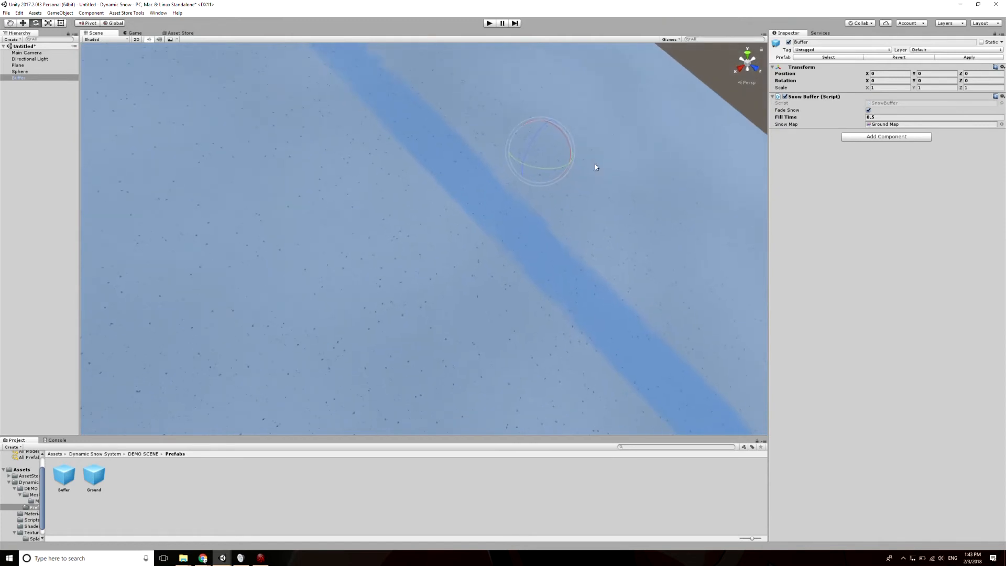
{"action": "left_click_drag", "start_coordinate": [461, 155], "coordinate": [359, 109], "text": "alt"}
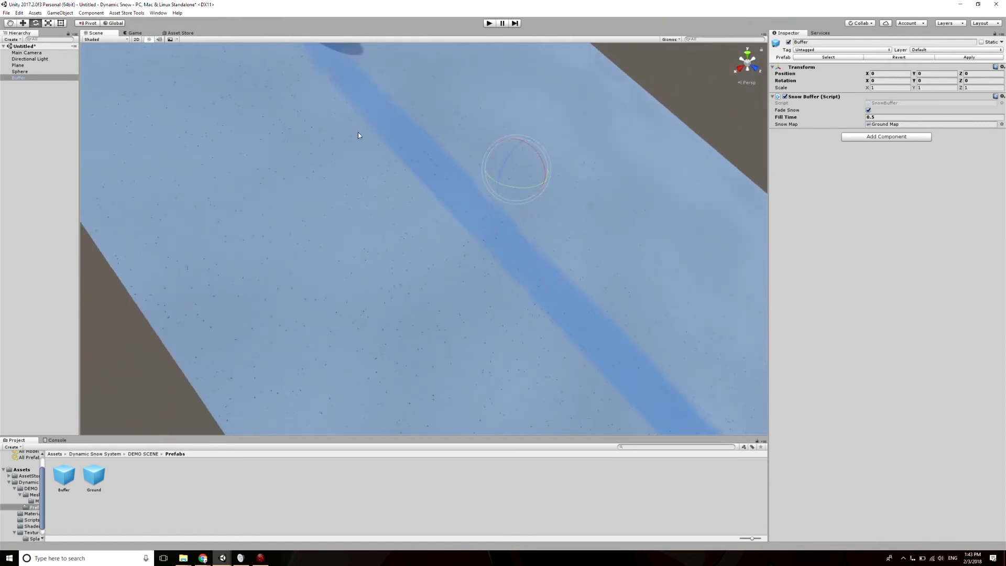
{"action": "left_click", "coordinate": [683, 107]}
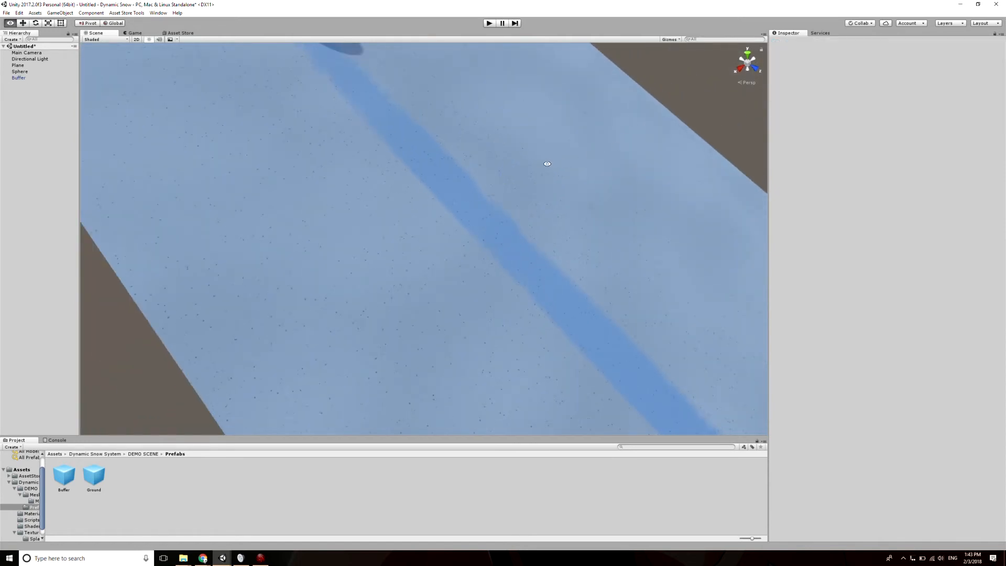
{"action": "left_click_drag", "start_coordinate": [545, 164], "coordinate": [536, 109], "text": "alt"}
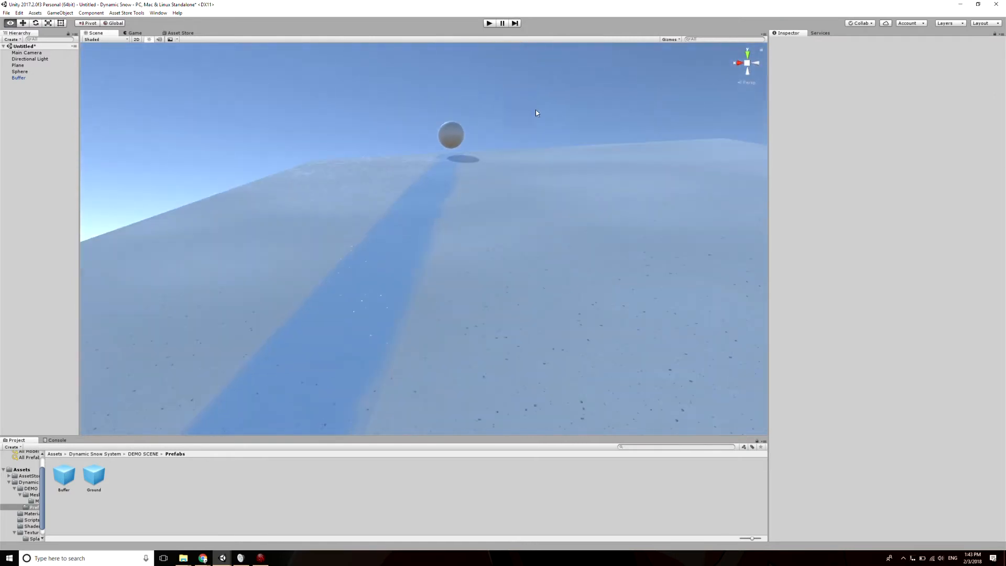
{"action": "left_click_drag", "start_coordinate": [458, 218], "coordinate": [370, 299], "text": "alt"}
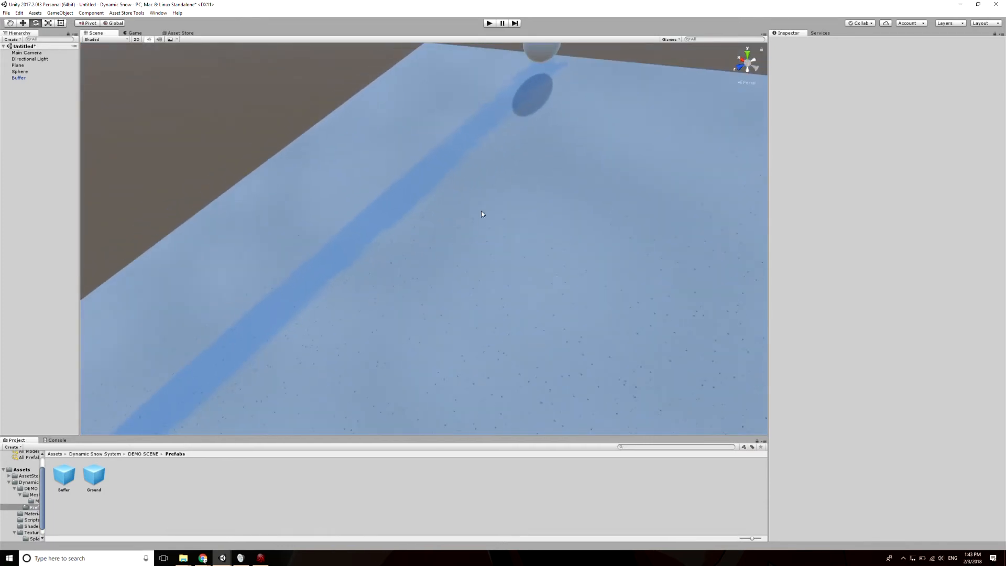
Step: Change the plane's snow test material to the Dynamic Snow System No Tesselation Distance Blended shader
{"action": "left_click", "coordinate": [514, 175]}
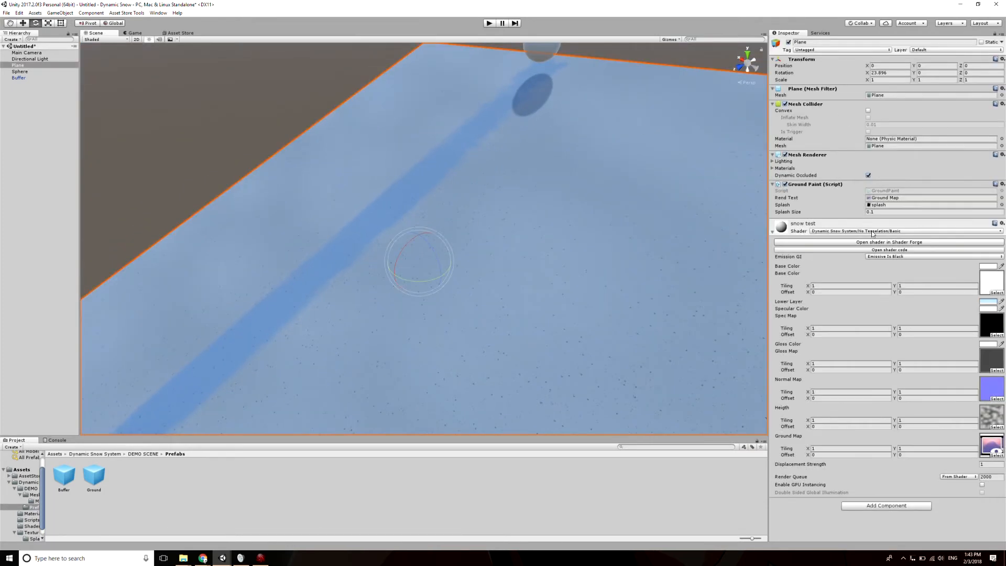
{"action": "left_click", "coordinate": [869, 231]}
{"action": "mouse_move", "coordinate": [859, 275]}
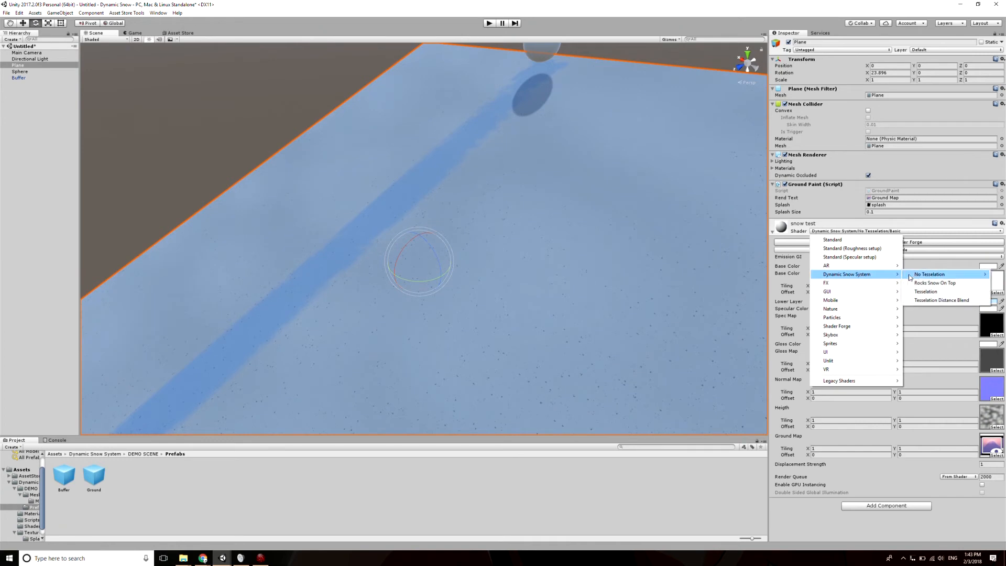
{"action": "mouse_move", "coordinate": [924, 275]}
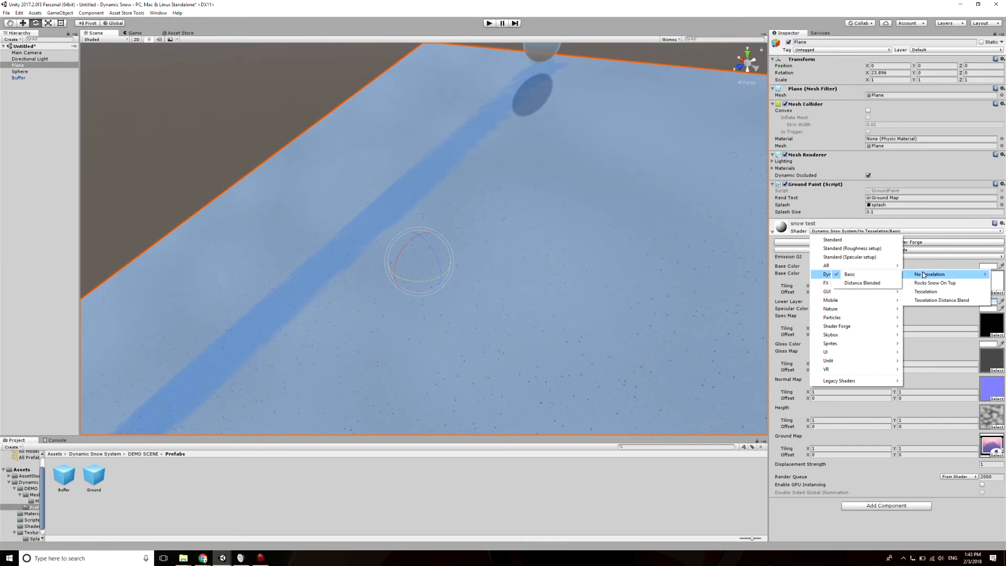
{"action": "left_click", "coordinate": [869, 283]}
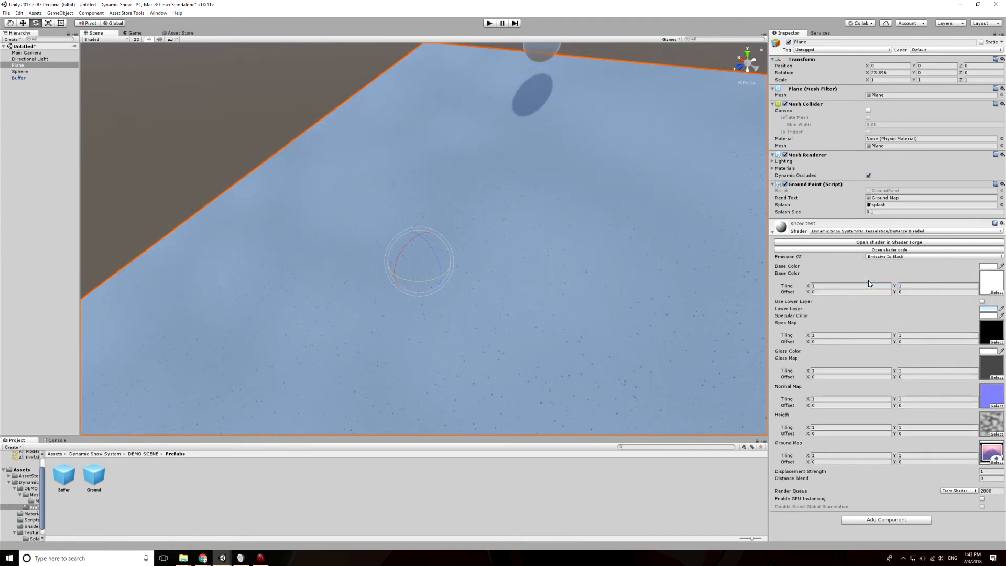
Step: Play the scene and pause it while the sphere is partway down the slope, viewing it up close in the Scene view
{"action": "right_click_drag", "start_coordinate": [418, 272], "coordinate": [486, 252]}
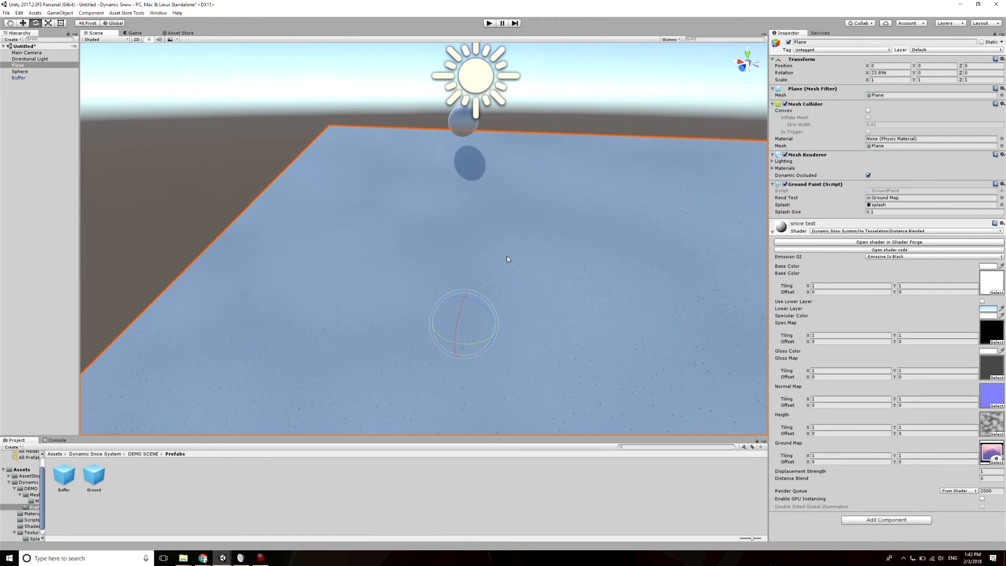
{"action": "right_click_drag", "start_coordinate": [506, 256], "coordinate": [536, 202]}
{"action": "key", "text": "w"}
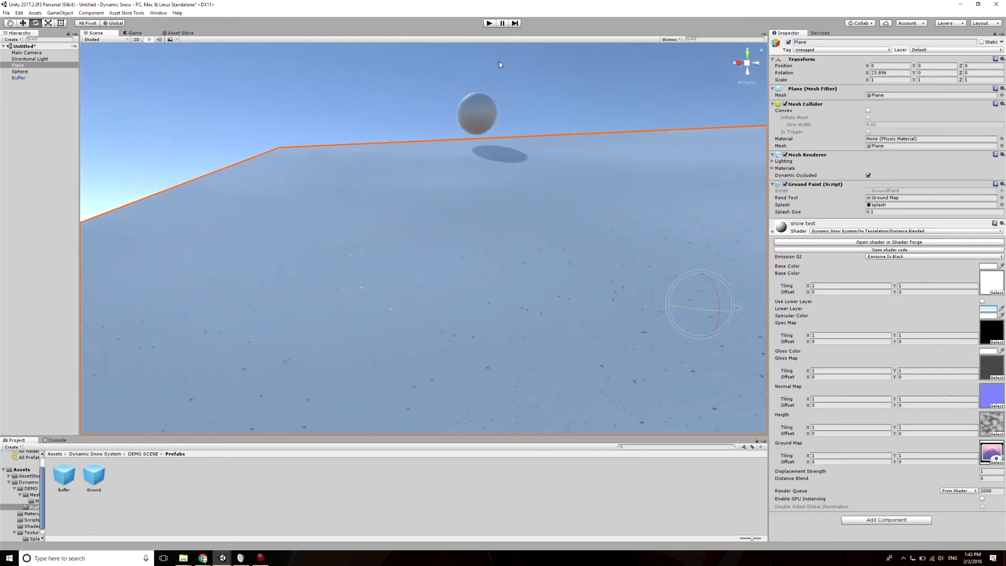
{"action": "left_click", "coordinate": [487, 23]}
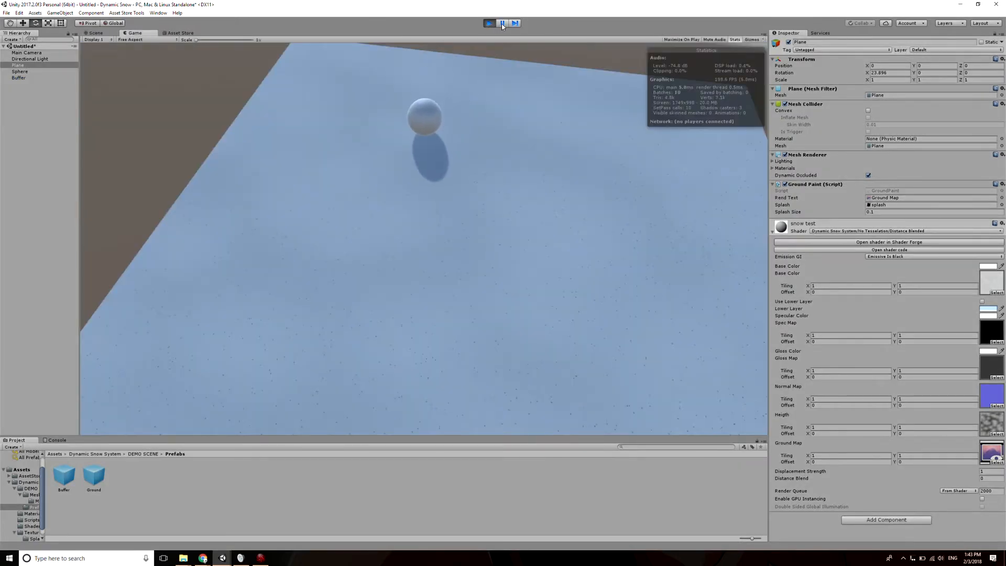
{"action": "left_click", "coordinate": [501, 23]}
{"action": "left_click", "coordinate": [526, 93]}
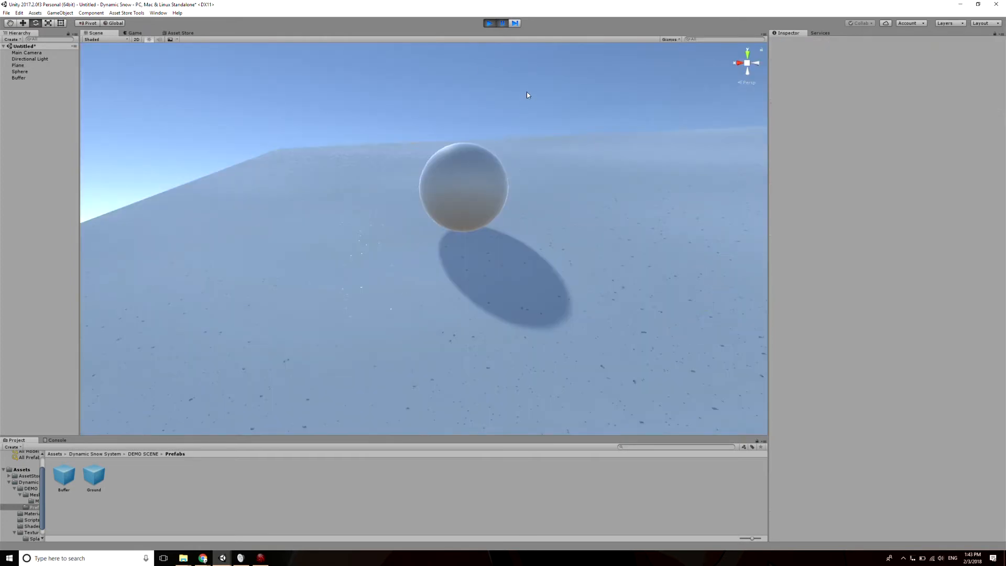
{"action": "left_click_drag", "start_coordinate": [526, 93], "coordinate": [476, 143], "text": "alt"}
{"action": "scroll", "coordinate": [476, 145], "scroll_direction": "down", "scroll_amount": 5}
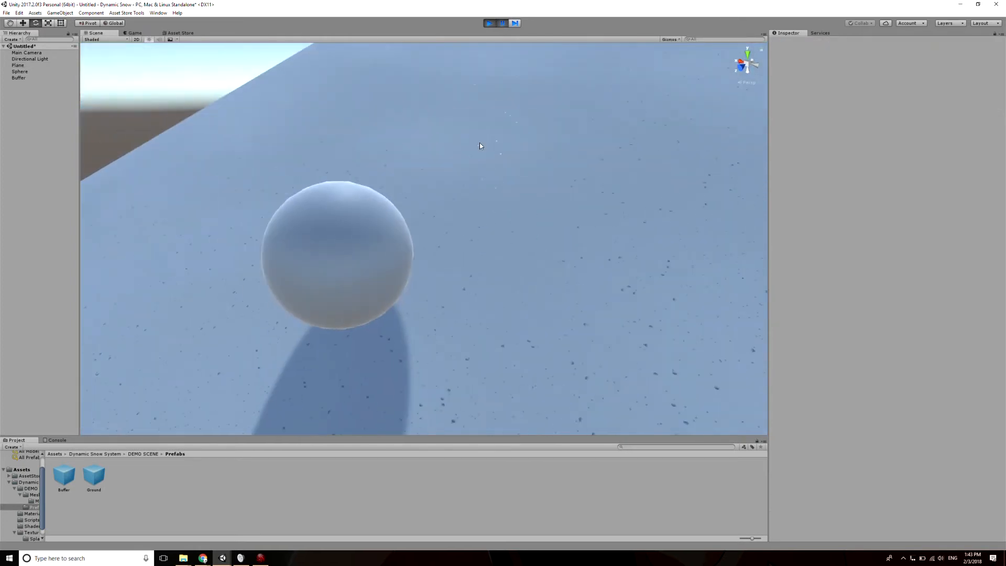
Step: Raise the plane material's Distance Blend to about 7.46 and enable Use Lower Layer
{"action": "left_click", "coordinate": [480, 154]}
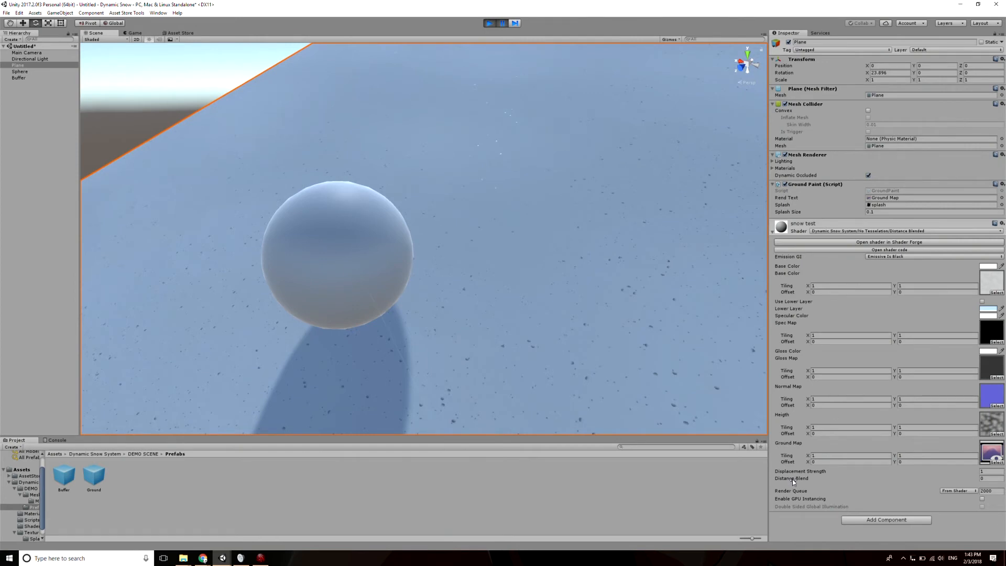
{"action": "left_click_drag", "start_coordinate": [791, 479], "coordinate": [803, 481]}
{"action": "left_click_drag", "start_coordinate": [703, 321], "coordinate": [156, 322]}
{"action": "left_click_drag", "start_coordinate": [558, 259], "coordinate": [942, 229]}
{"action": "right_click_drag", "start_coordinate": [351, 183], "coordinate": [466, 269]}
{"action": "key", "text": "s"}
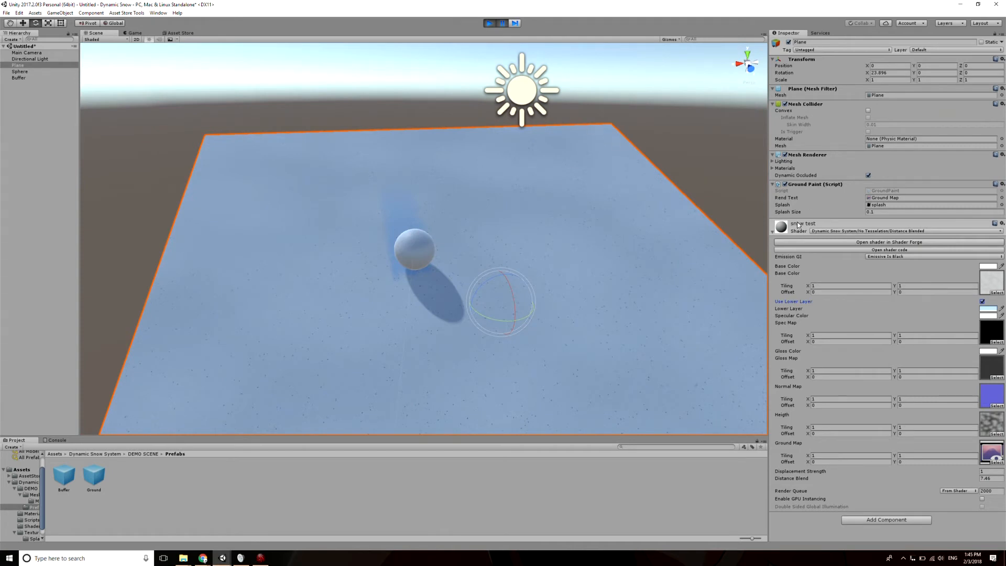
Step: Change the snow material's Lower Layer color to black
{"action": "left_click", "coordinate": [987, 309]}
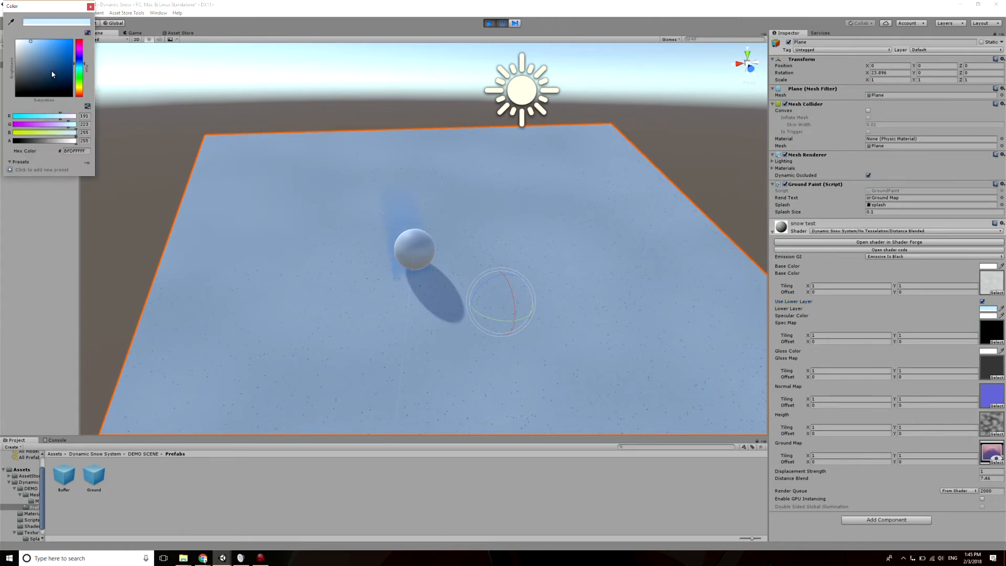
{"action": "left_click_drag", "start_coordinate": [42, 59], "coordinate": [126, 112]}
{"action": "left_click", "coordinate": [90, 6]}
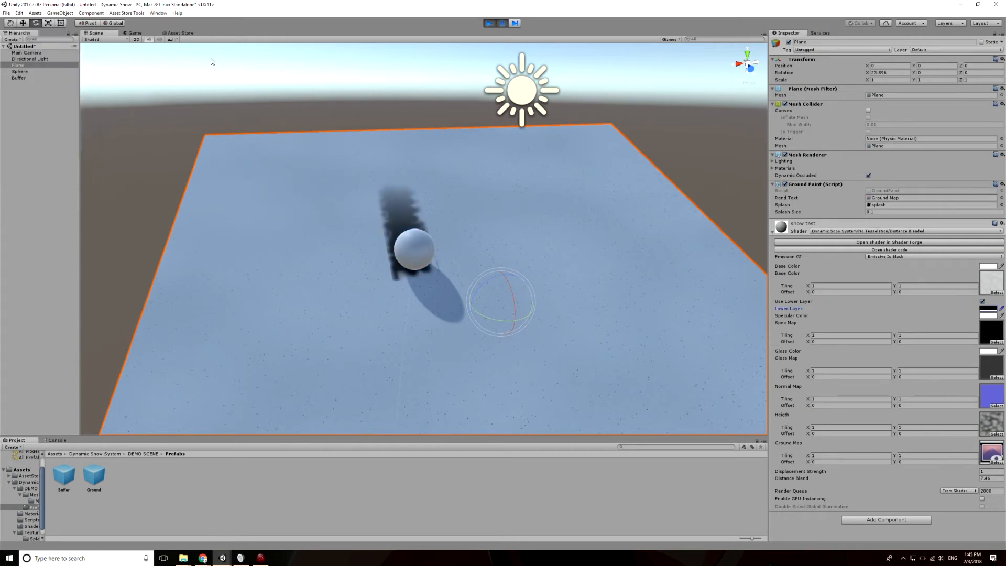
Step: Adjust the snow material's Distance Blend to about 7.34 while viewing the black trail behind the sphere
{"action": "left_click_drag", "start_coordinate": [401, 184], "coordinate": [426, 175], "text": "alt"}
{"action": "scroll", "coordinate": [427, 175], "scroll_direction": "up", "scroll_amount": 3, "text": "alt"}
{"action": "scroll", "coordinate": [427, 175], "scroll_direction": "down", "scroll_amount": 6, "text": "alt"}
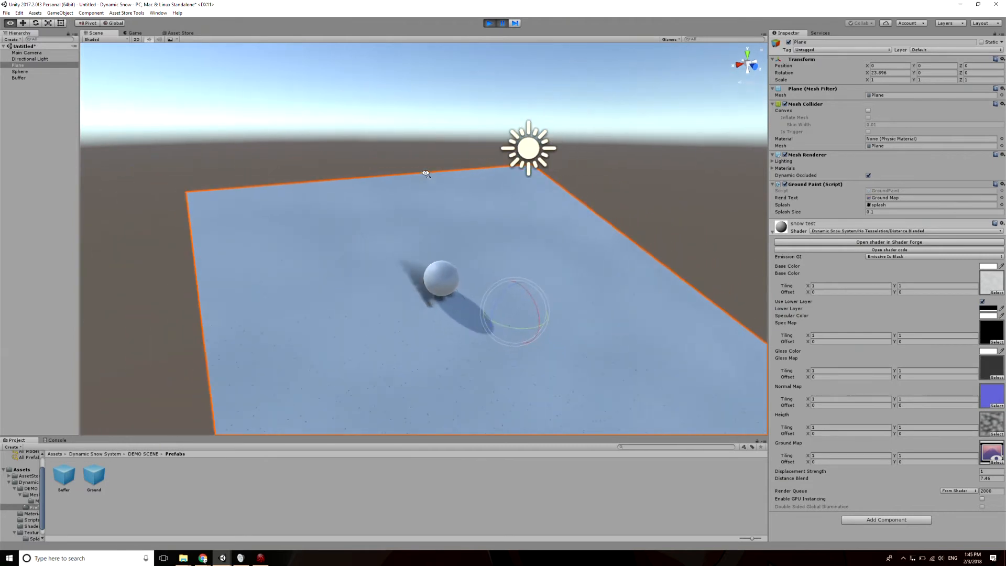
{"action": "scroll", "coordinate": [426, 173], "scroll_direction": "up", "scroll_amount": 2, "text": "alt"}
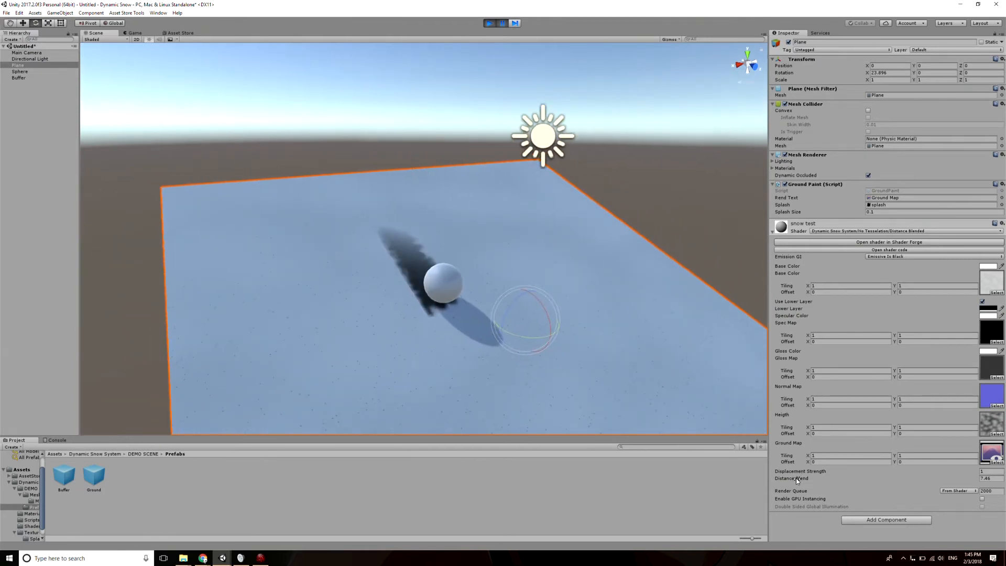
{"action": "left_click_drag", "start_coordinate": [796, 477], "coordinate": [793, 478]}
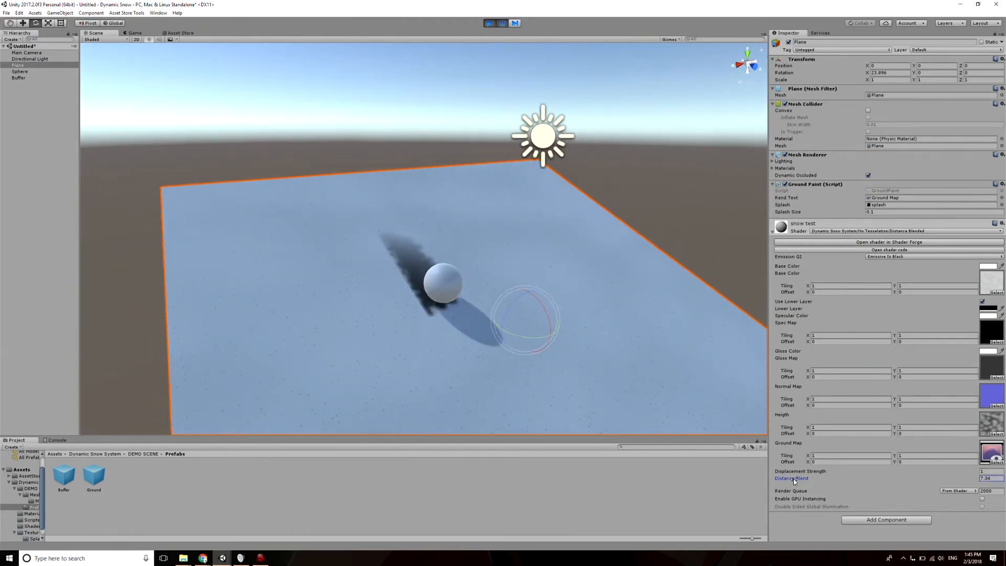
Step: Examine how the black trail blends with viewing distance by comparing it from close up and far away
{"action": "left_click_drag", "start_coordinate": [513, 289], "coordinate": [454, 211], "text": "alt"}
{"action": "left_click", "coordinate": [431, 173]}
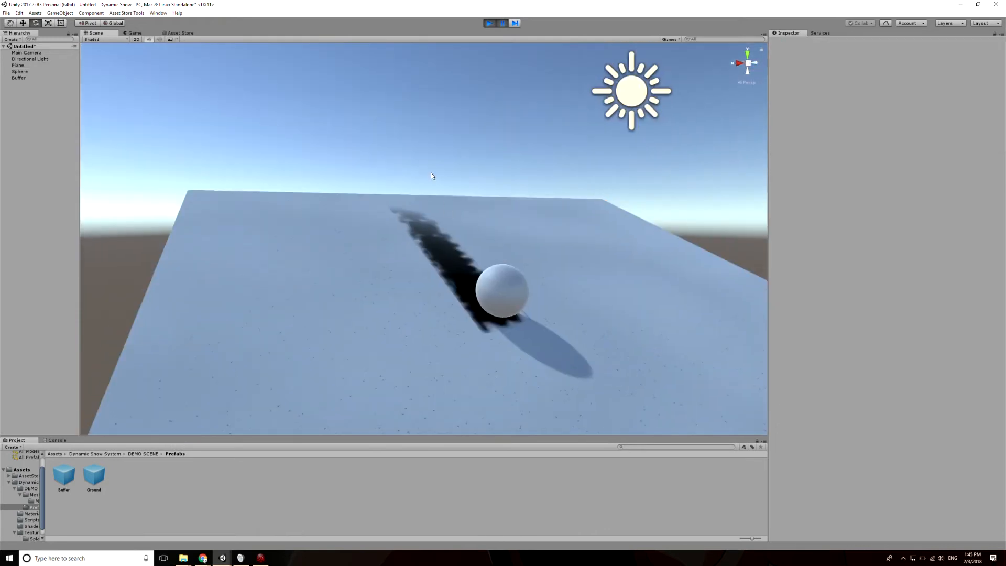
{"action": "scroll", "coordinate": [431, 175], "scroll_direction": "up", "scroll_amount": 2, "text": "alt"}
{"action": "scroll", "coordinate": [431, 175], "scroll_direction": "down", "scroll_amount": 5, "text": "alt"}
{"action": "scroll", "coordinate": [430, 175], "scroll_direction": "up", "scroll_amount": 3, "text": "alt"}
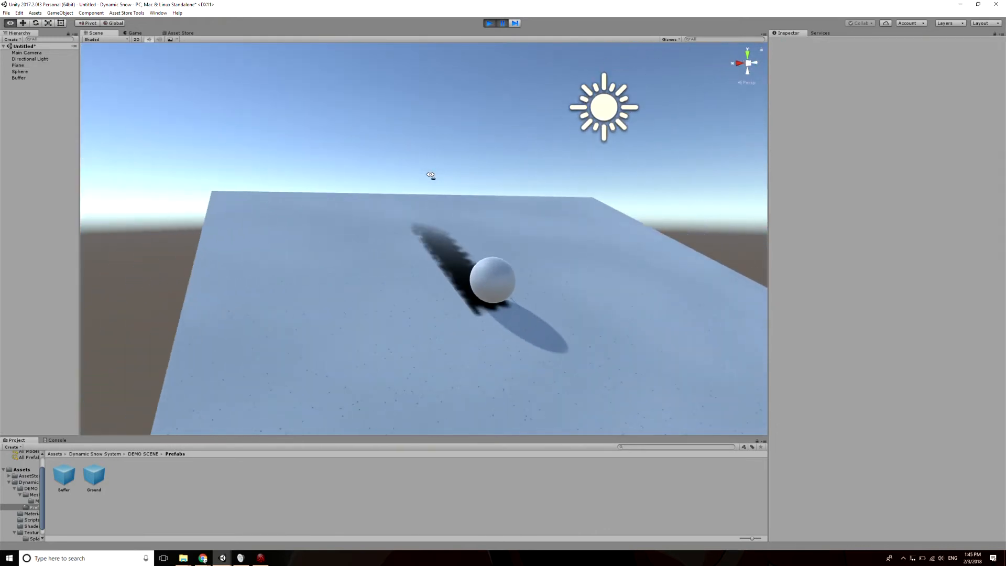
{"action": "scroll", "coordinate": [430, 175], "scroll_direction": "down", "scroll_amount": 5, "text": "alt"}
{"action": "scroll", "coordinate": [441, 194], "scroll_direction": "up", "scroll_amount": 6, "text": "alt"}
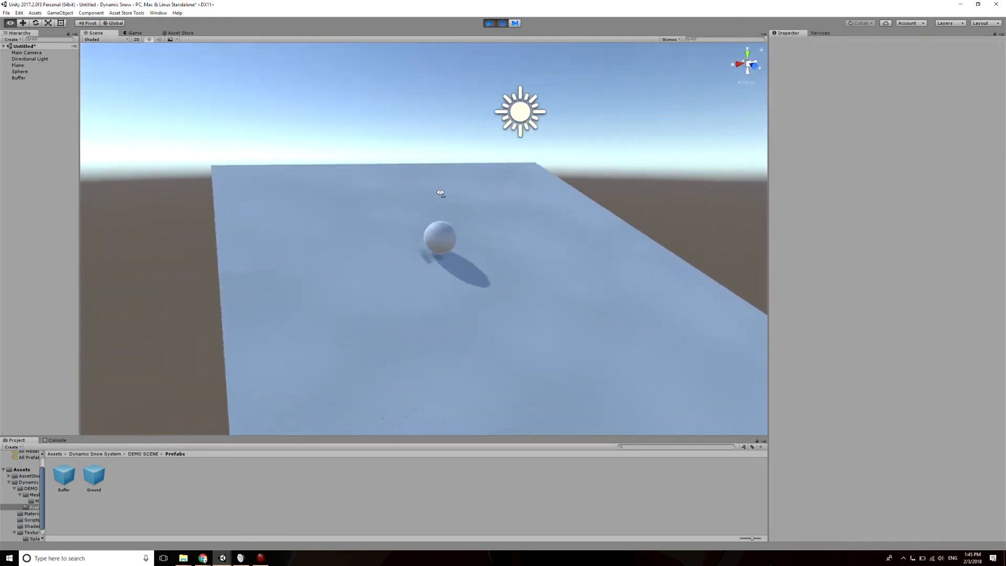
{"action": "key", "text": "s"}
{"action": "right_click_drag", "start_coordinate": [441, 195], "coordinate": [404, 191]}
{"action": "key", "text": "e"}
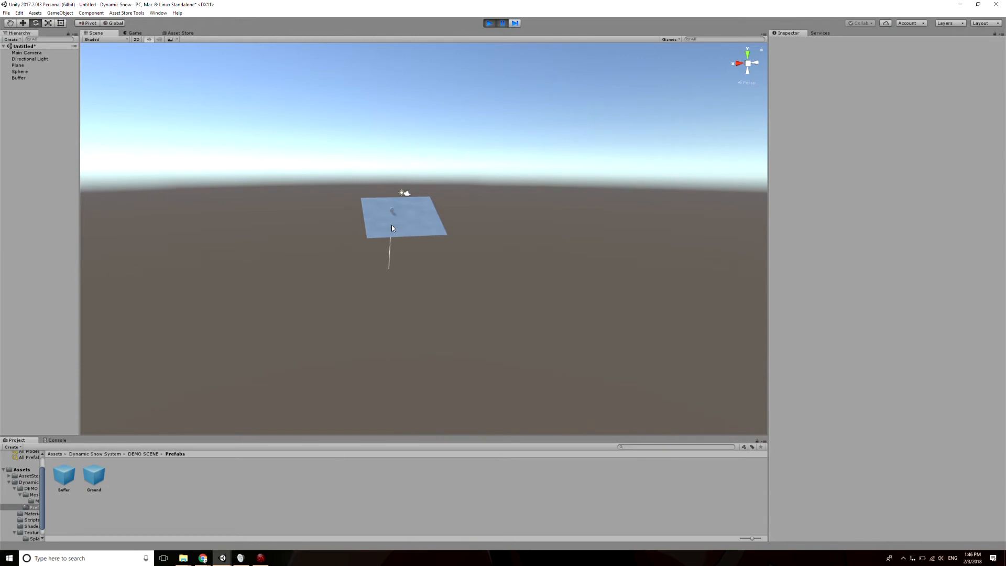
{"action": "right_click_drag", "start_coordinate": [391, 228], "coordinate": [420, 230]}
{"action": "key", "text": "w"}
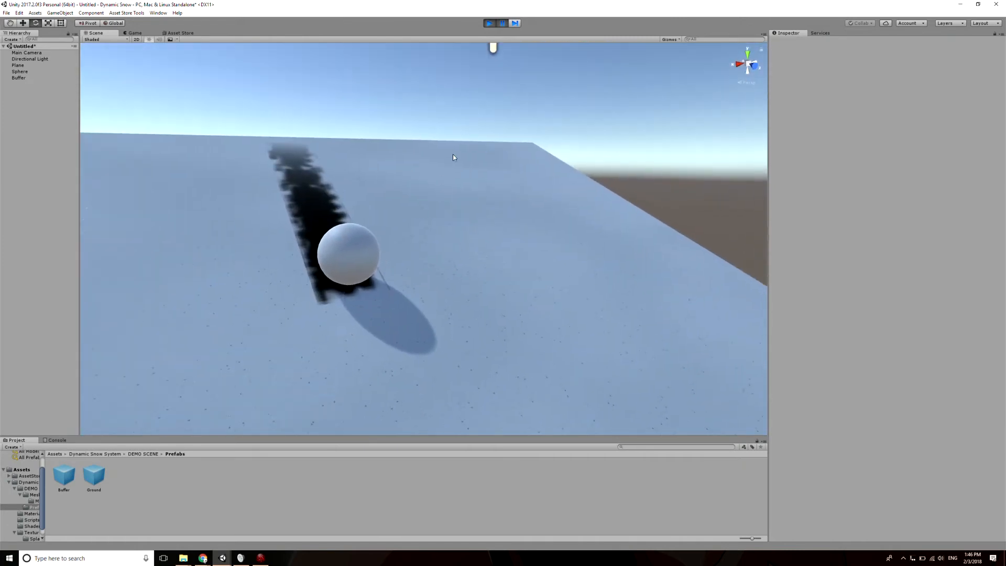
{"action": "key", "text": "s"}
{"action": "right_click_drag", "start_coordinate": [454, 157], "coordinate": [453, 205]}
Step: Switch the plane's snow test material to the Dynamic Snow System Tesselation shader
{"action": "left_click", "coordinate": [431, 215]}
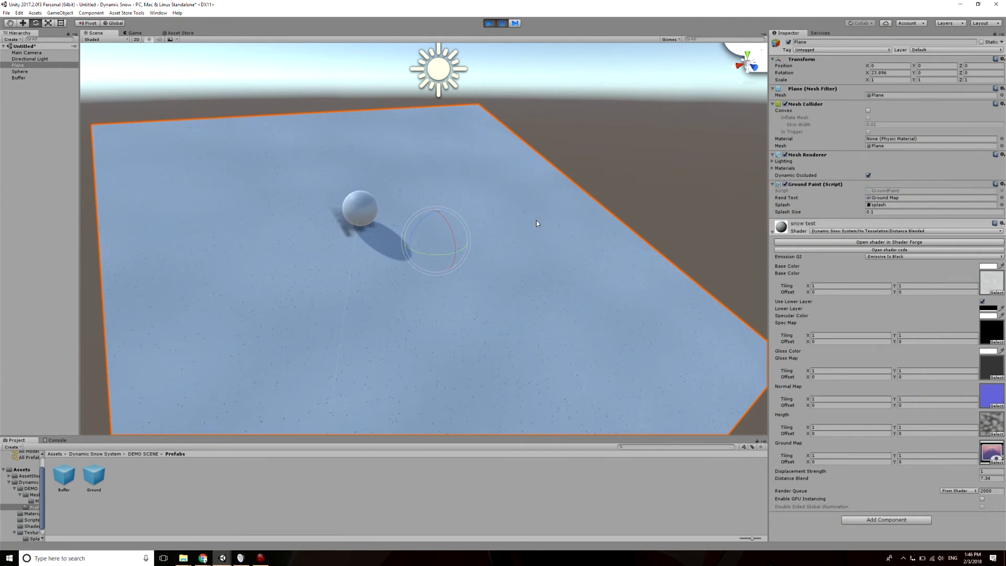
{"action": "left_click", "coordinate": [848, 233]}
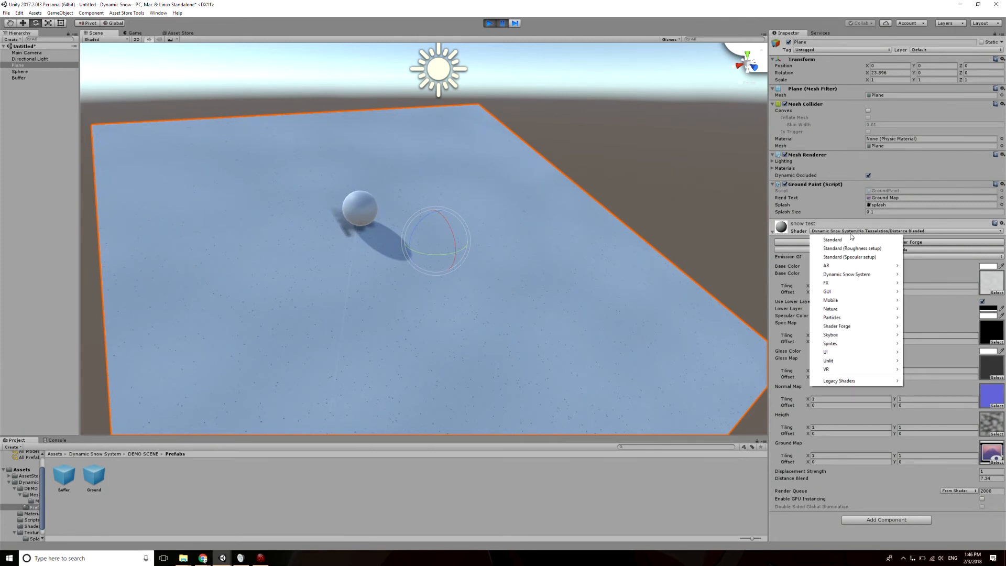
{"action": "mouse_move", "coordinate": [851, 276]}
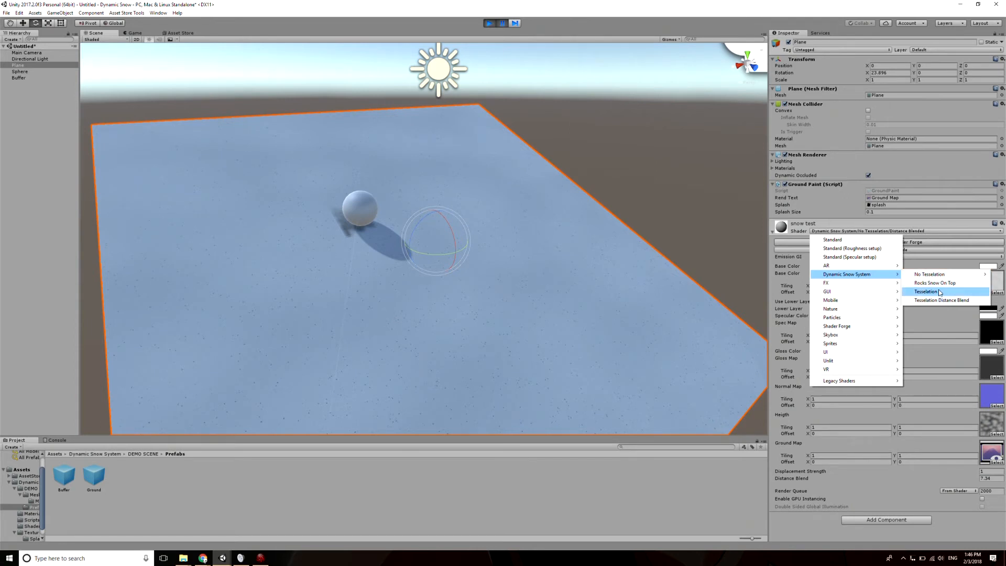
{"action": "left_click", "coordinate": [939, 292]}
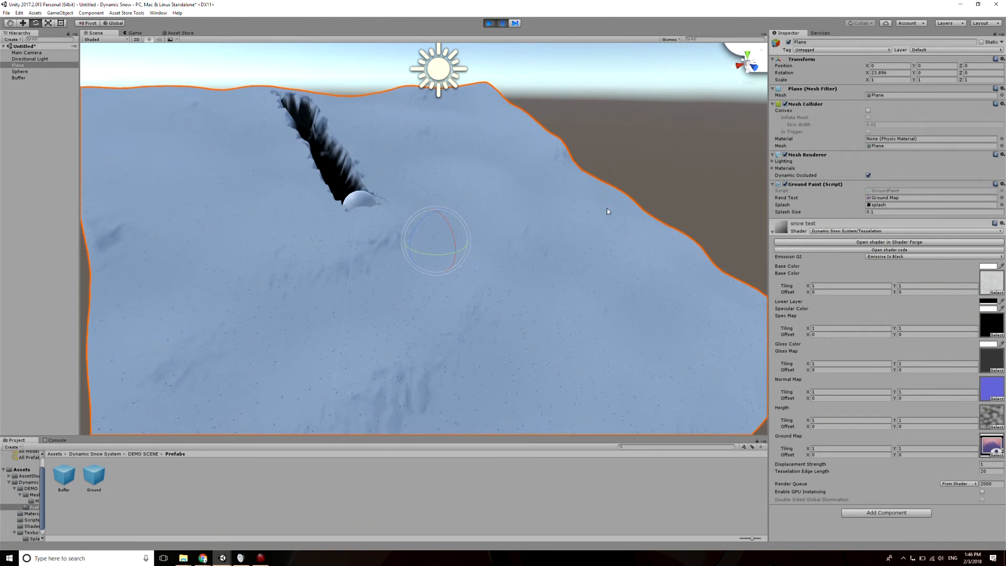
{"action": "left_click", "coordinate": [632, 188]}
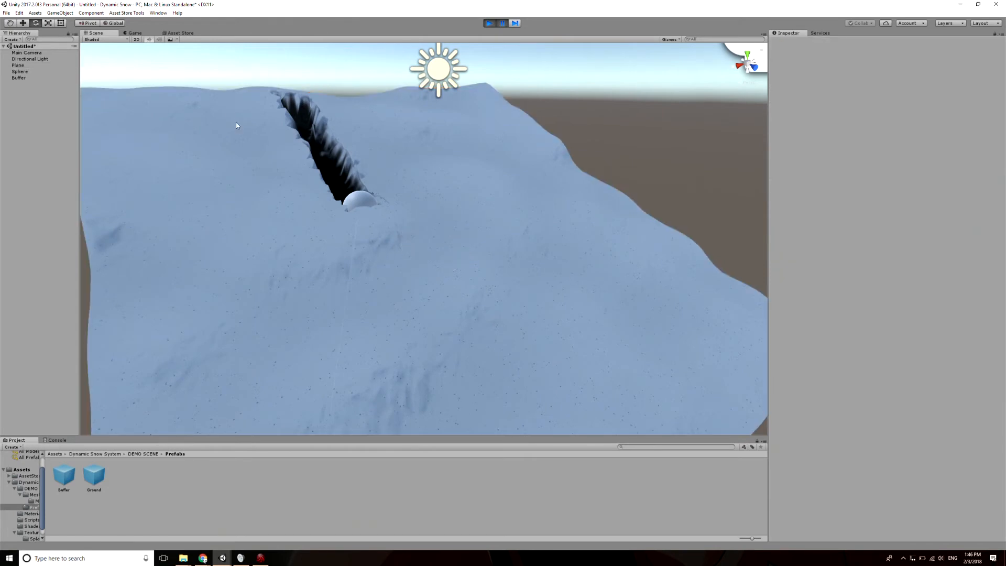
Step: Display the scene in Shaded Wireframe and examine the plane's tessellated mesh from close up and far away
{"action": "left_click", "coordinate": [114, 36]}
{"action": "left_click", "coordinate": [116, 64]}
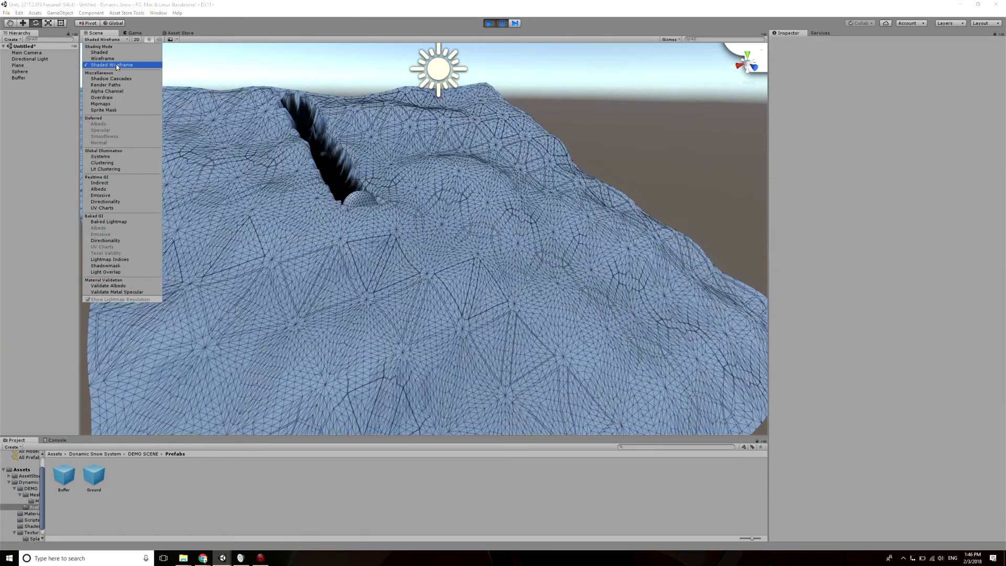
{"action": "left_click", "coordinate": [200, 49]}
{"action": "mouse_move", "coordinate": [324, 124]}
{"action": "right_mouse_down"}
{"action": "mouse_move", "coordinate": [326, 134]}
{"action": "mouse_move", "coordinate": [285, 163]}
{"action": "mouse_move", "coordinate": [326, 139]}
{"action": "mouse_move", "coordinate": [324, 156]}
{"action": "mouse_move", "coordinate": [316, 133]}
{"action": "mouse_move", "coordinate": [325, 139]}
{"action": "right_mouse_up"}
{"action": "key", "text": "s"}
{"action": "key", "text": "w"}
{"action": "key", "text": "s"}
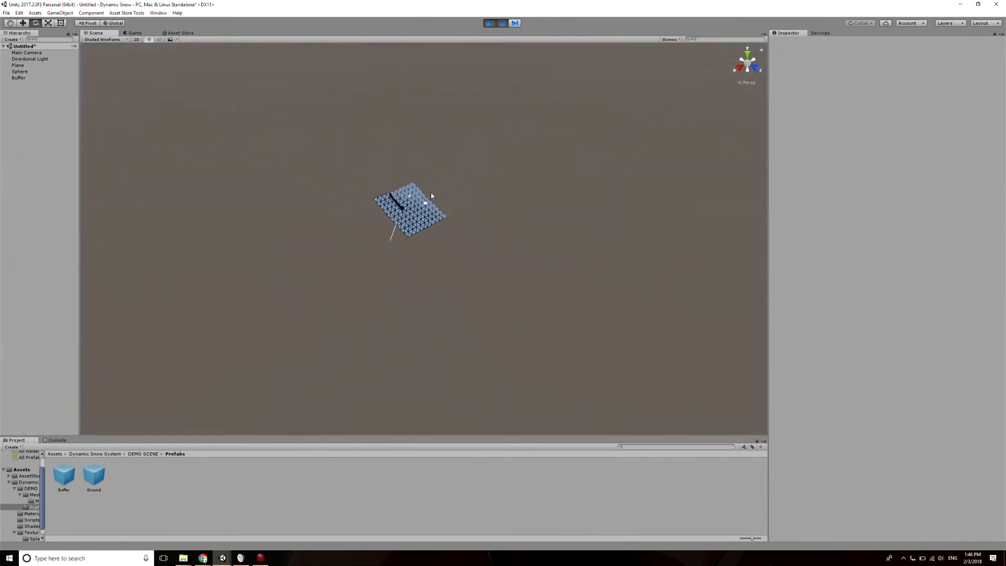
{"action": "right_click_drag", "start_coordinate": [373, 208], "coordinate": [423, 230]}
Step: Change the plane material's Lower Layer color from the picker to light pink
{"action": "left_click", "coordinate": [584, 149]}
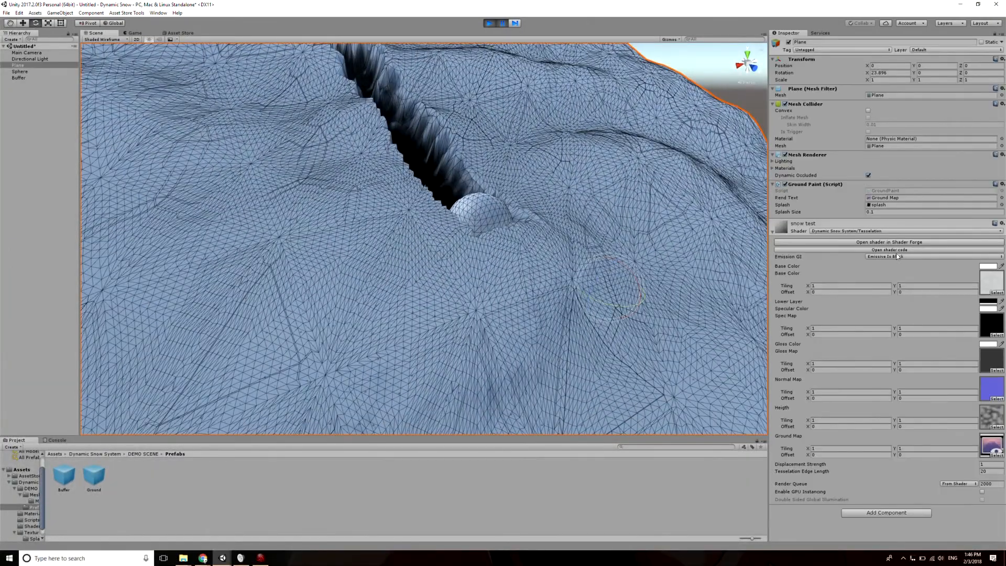
{"action": "left_click", "coordinate": [993, 302]}
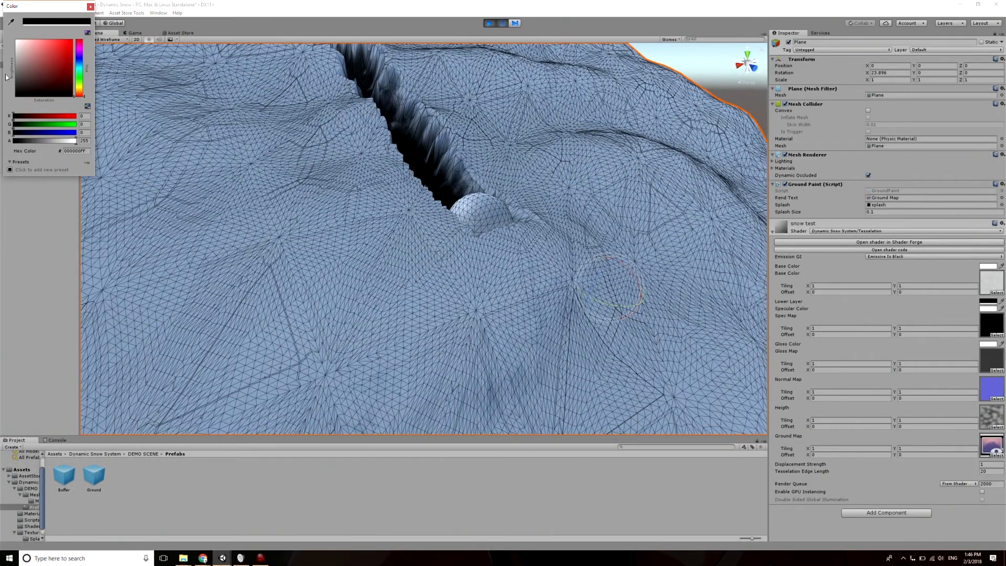
{"action": "mouse_move", "coordinate": [29, 56]}
{"action": "left_mouse_down"}
{"action": "mouse_move", "coordinate": [19, 41]}
{"action": "mouse_move", "coordinate": [29, 11]}
{"action": "mouse_move", "coordinate": [46, 7]}
{"action": "left_mouse_up"}
{"action": "left_click", "coordinate": [90, 7]}
Step: Return the Scene view to Shaded display and inspect the pink trail behind the sphere
{"action": "left_click", "coordinate": [92, 39]}
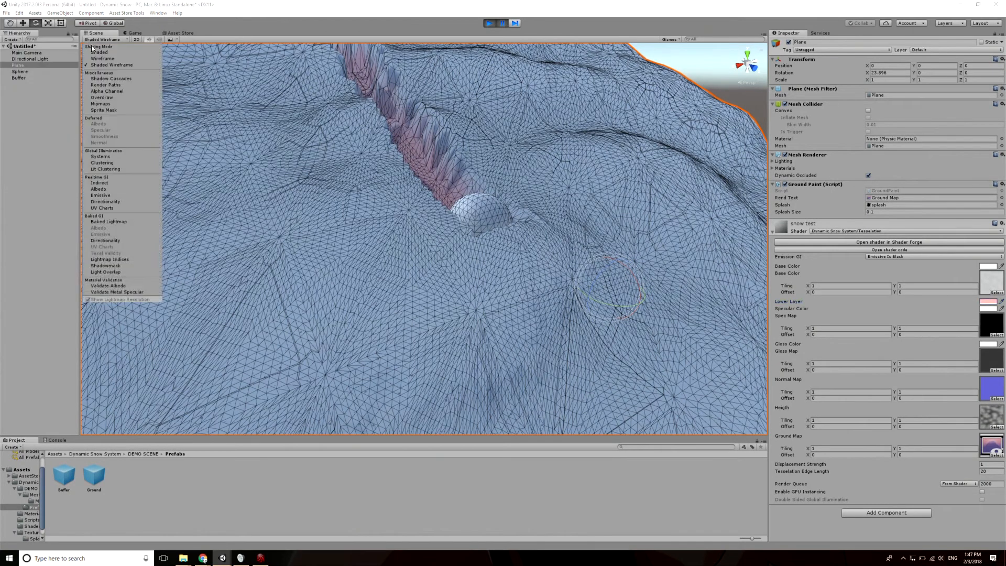
{"action": "left_click", "coordinate": [95, 53]}
{"action": "right_click_drag", "start_coordinate": [266, 149], "coordinate": [303, 134]}
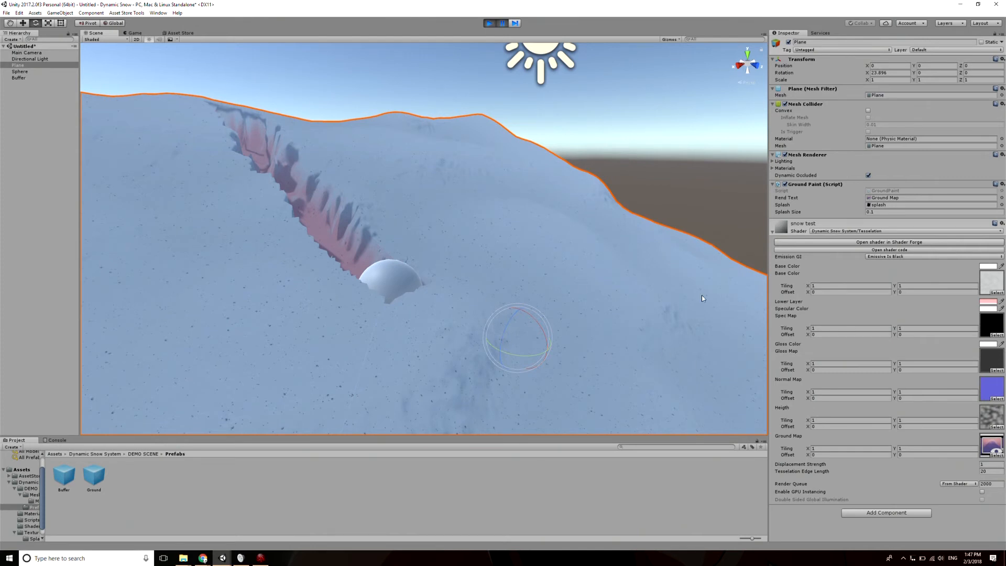
Step: Lower the plane material's Displacement Strength to 0.3
{"action": "left_click", "coordinate": [809, 463]}
{"action": "type", "text": "0.68"}
{"action": "left_click_drag", "start_coordinate": [806, 462], "coordinate": [804, 462]}
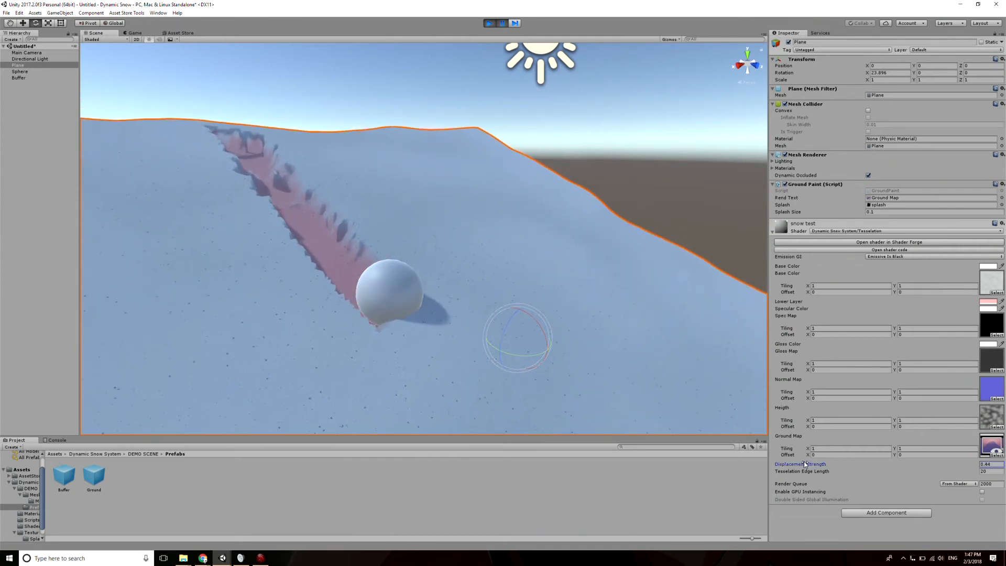
{"action": "left_click", "coordinate": [985, 464]}
{"action": "key", "text": "BackSpace"}
{"action": "type", "text": "3"}
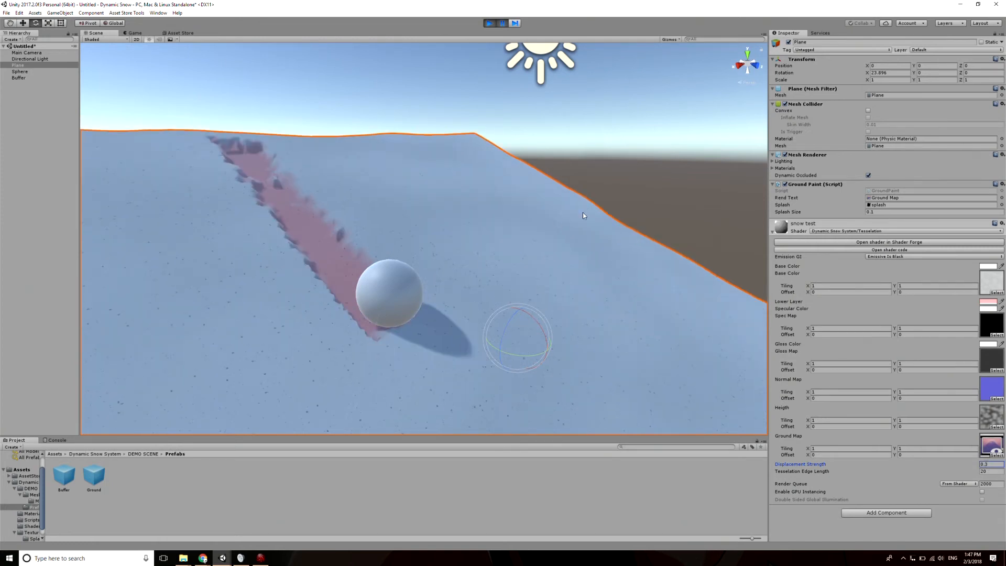
Step: View the plane from a higher angle and show its mesh in Shaded Wireframe
{"action": "left_click", "coordinate": [626, 210]}
{"action": "left_click_drag", "start_coordinate": [626, 210], "coordinate": [469, 273], "text": "alt"}
{"action": "left_click", "coordinate": [521, 291]}
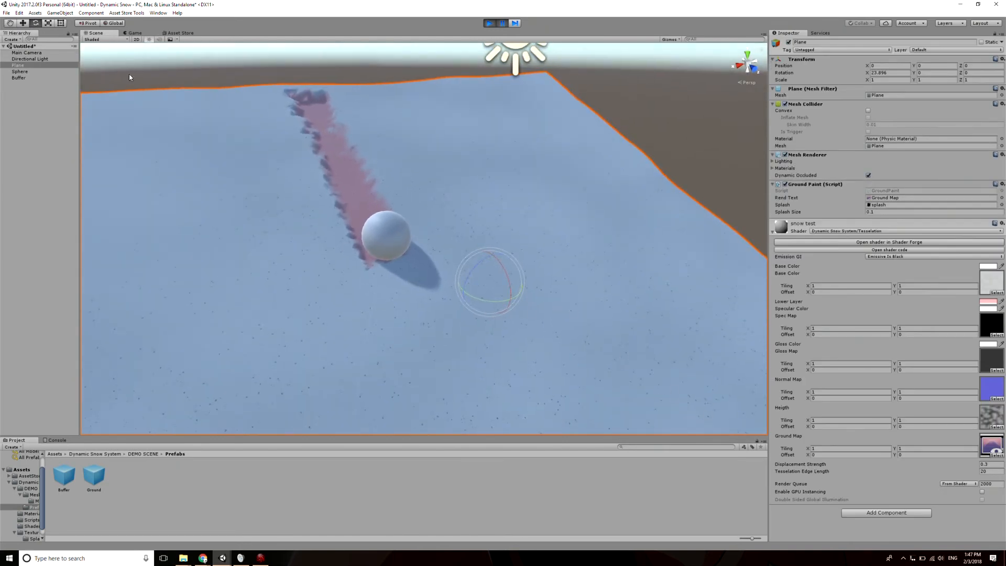
{"action": "left_click", "coordinate": [107, 40]}
{"action": "left_click", "coordinate": [114, 65]}
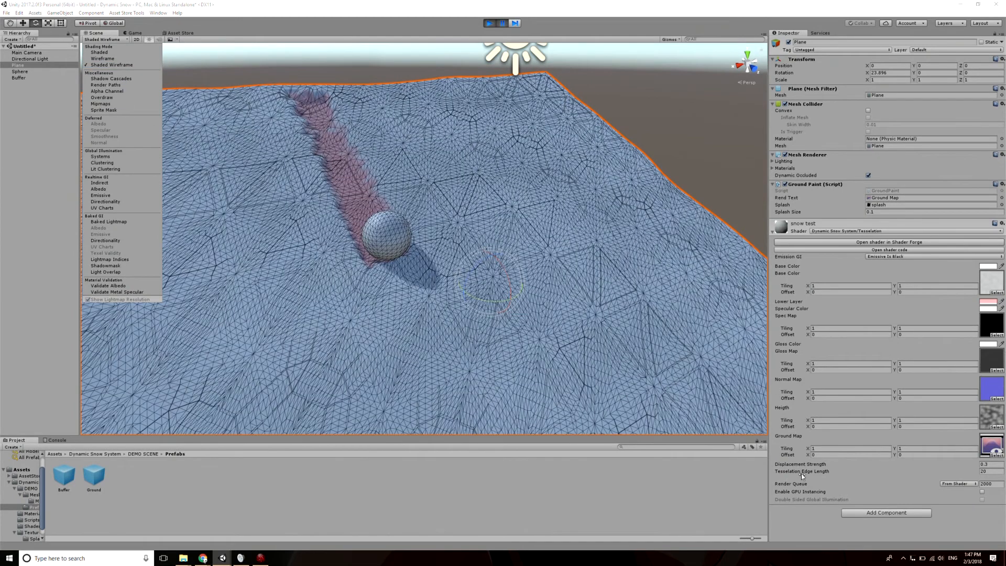
{"action": "left_click", "coordinate": [592, 30]}
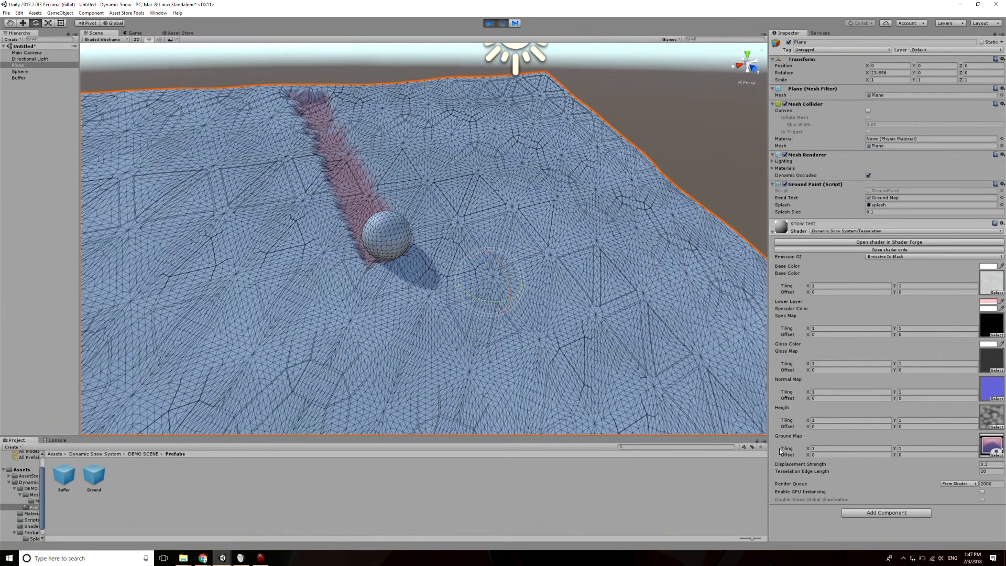
Step: Lower the Tesselation Edge Length to about 1.16 and inspect the dense mesh around the sphere's trail
{"action": "left_click_drag", "start_coordinate": [800, 471], "coordinate": [555, 429]}
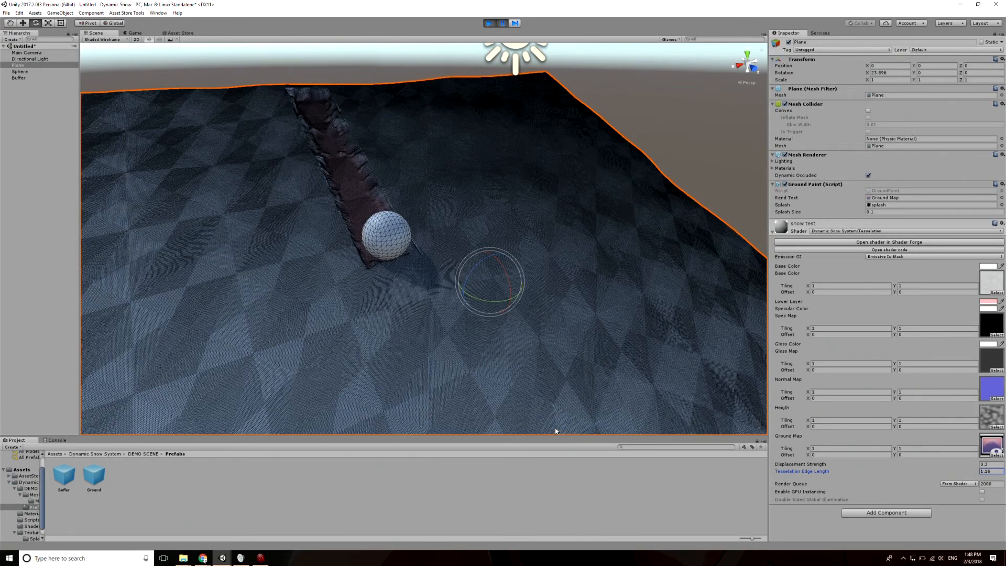
{"action": "left_click", "coordinate": [664, 134]}
{"action": "key", "text": "w"}
{"action": "right_click_drag", "start_coordinate": [410, 248], "coordinate": [405, 200]}
{"action": "key", "text": "s"}
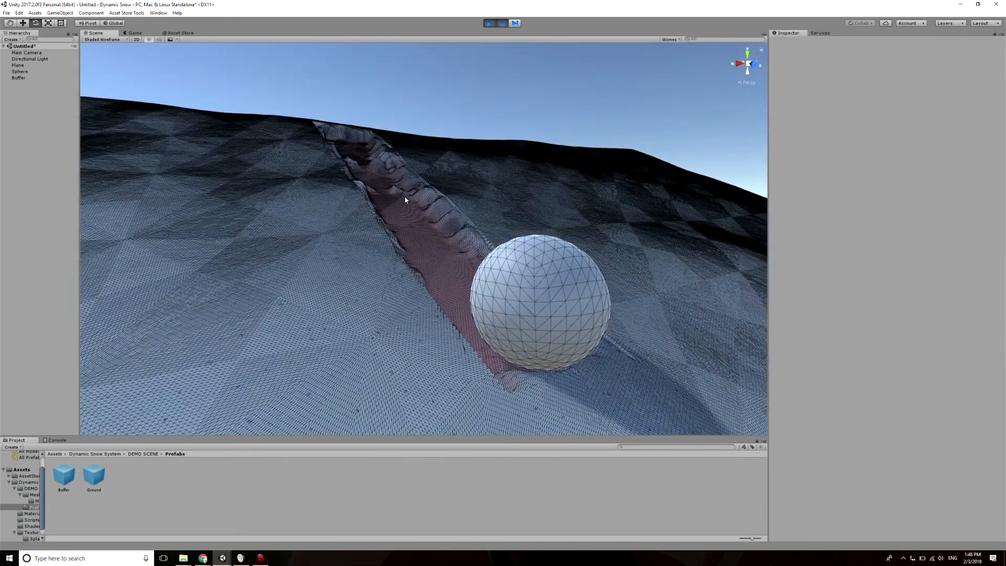
{"action": "left_click", "coordinate": [405, 199]}
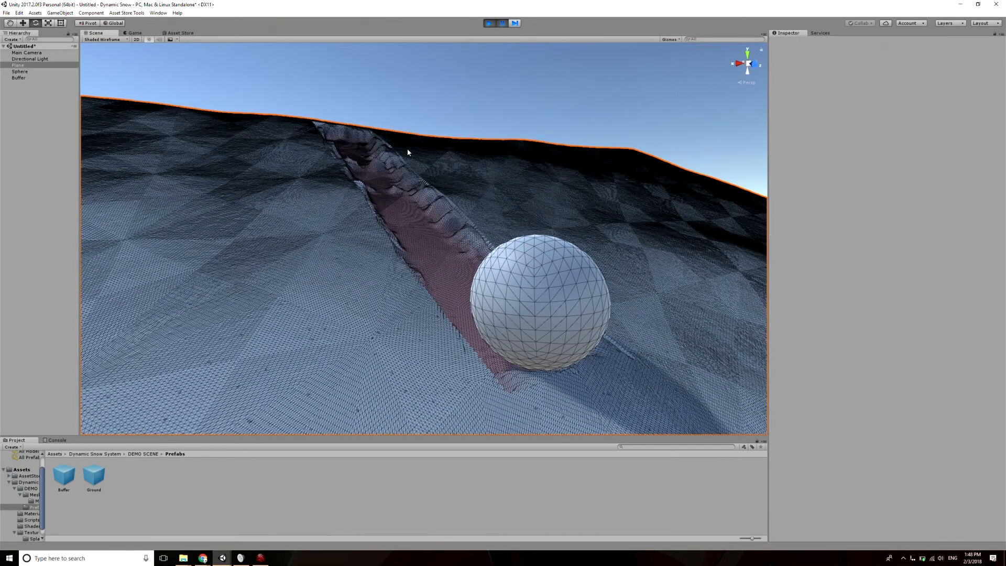
Step: Restart play mode to view the finely tessellated trail in the Game view, and stop it
{"action": "left_click", "coordinate": [488, 23]}
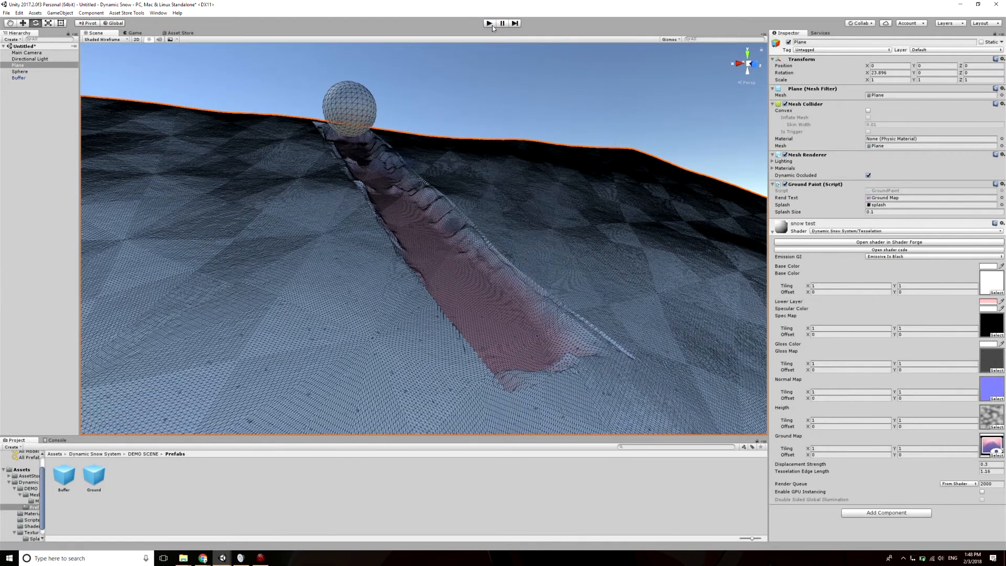
{"action": "left_click", "coordinate": [488, 24]}
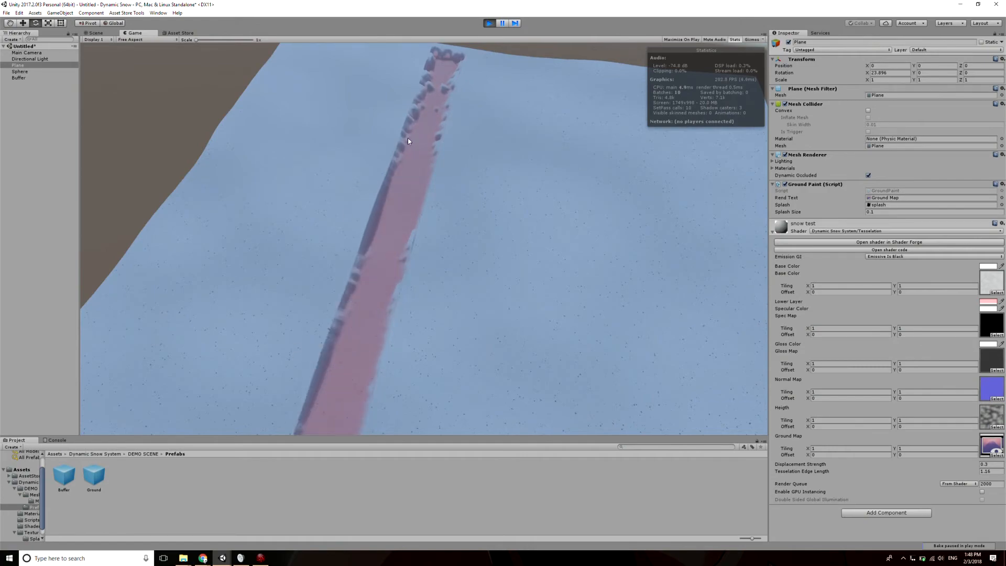
{"action": "left_click", "coordinate": [490, 23]}
{"action": "left_click_drag", "start_coordinate": [530, 288], "coordinate": [392, 292], "text": "alt"}
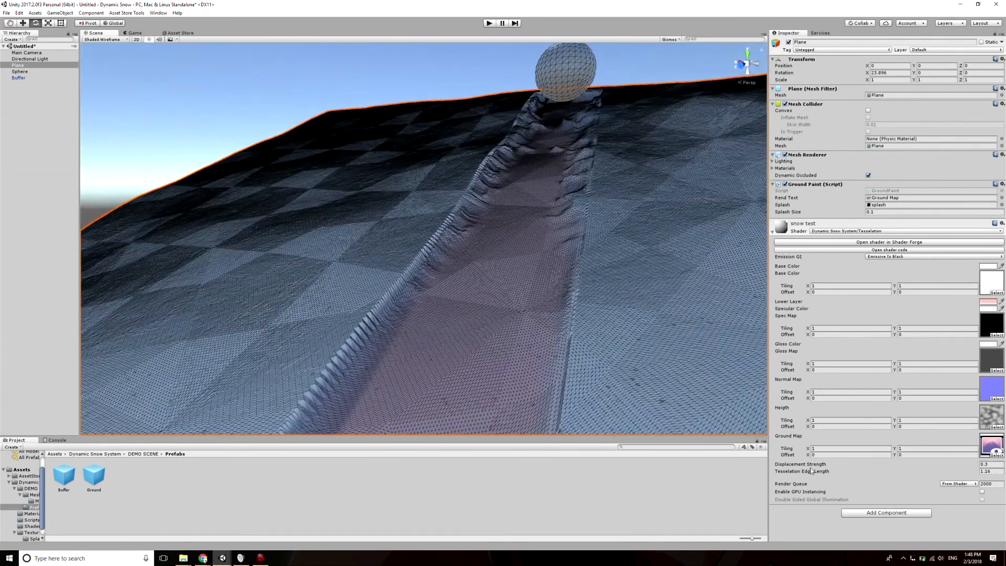
Step: Compare coarser Tesselation Edge Length values up to about 38.7 on the plane material, and set it to 20
{"action": "left_click_drag", "start_coordinate": [810, 472], "coordinate": [863, 466]}
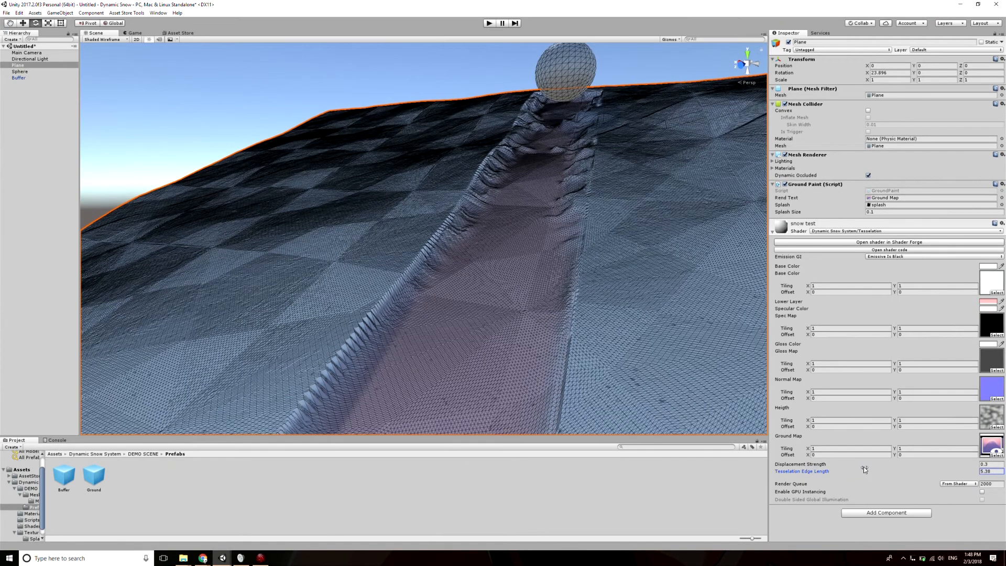
{"action": "left_click_drag", "start_coordinate": [820, 470], "coordinate": [931, 448]}
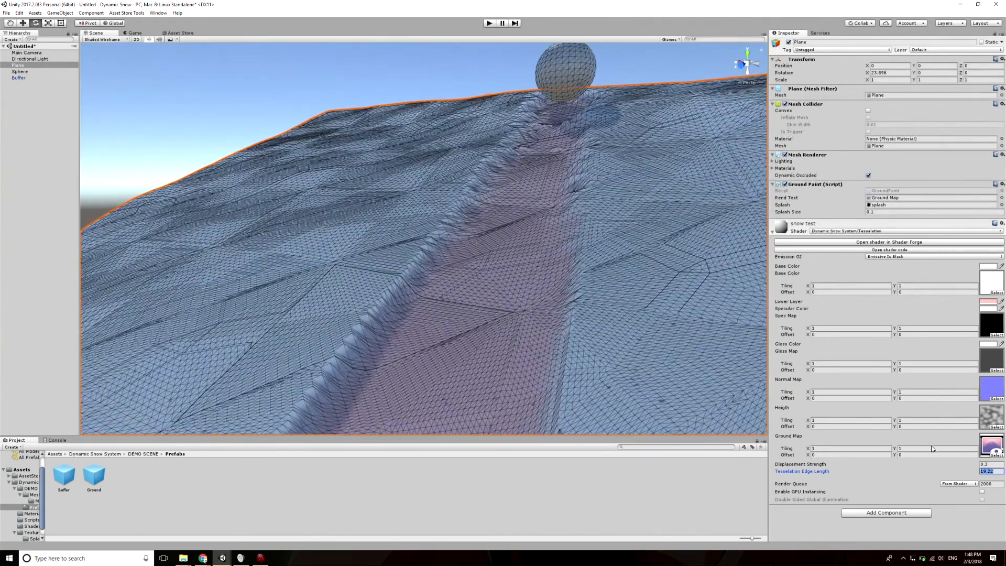
{"action": "type", "text": "20"}
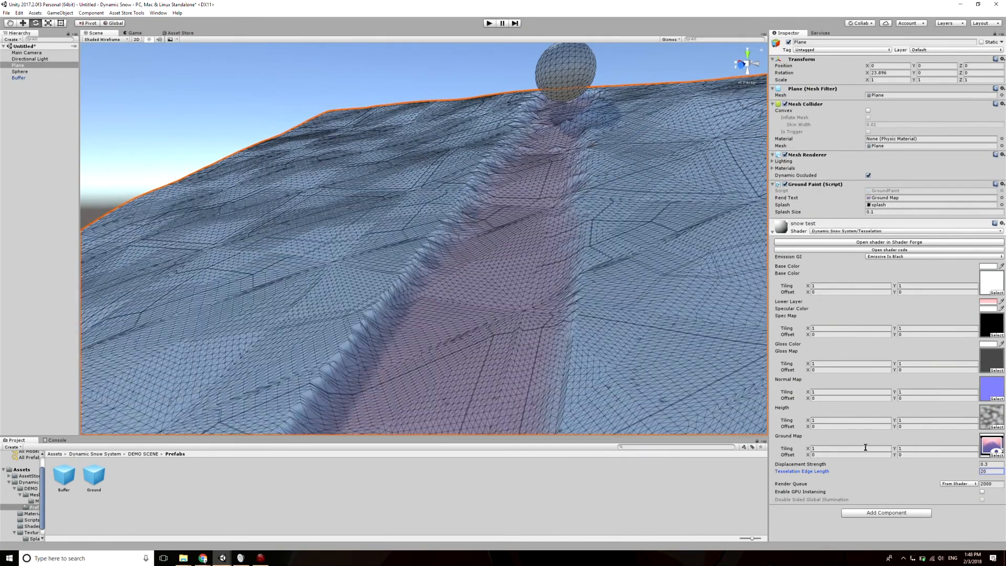
{"action": "left_click_drag", "start_coordinate": [816, 474], "coordinate": [929, 466]}
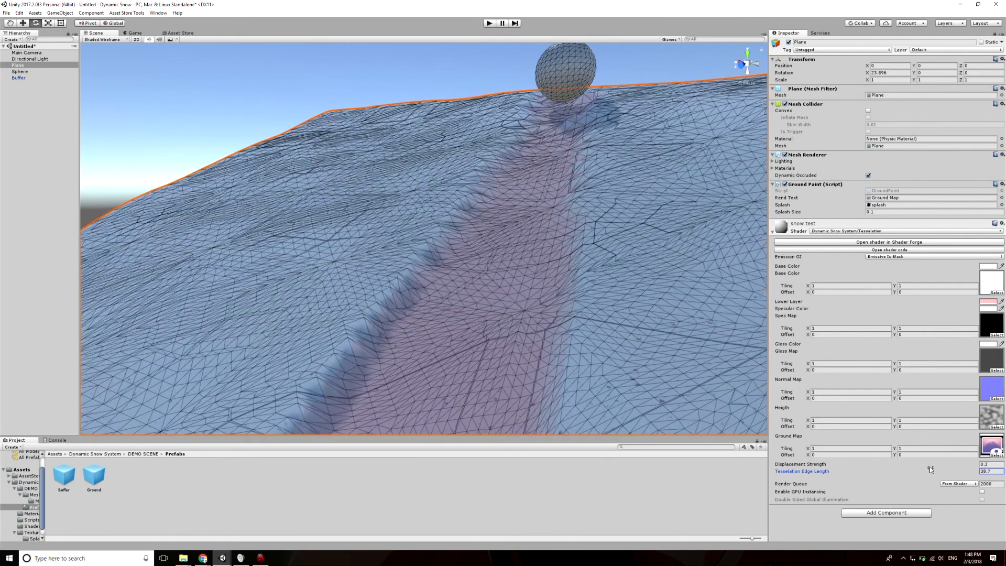
{"action": "left_click", "coordinate": [991, 471]}
{"action": "type", "text": "20"}
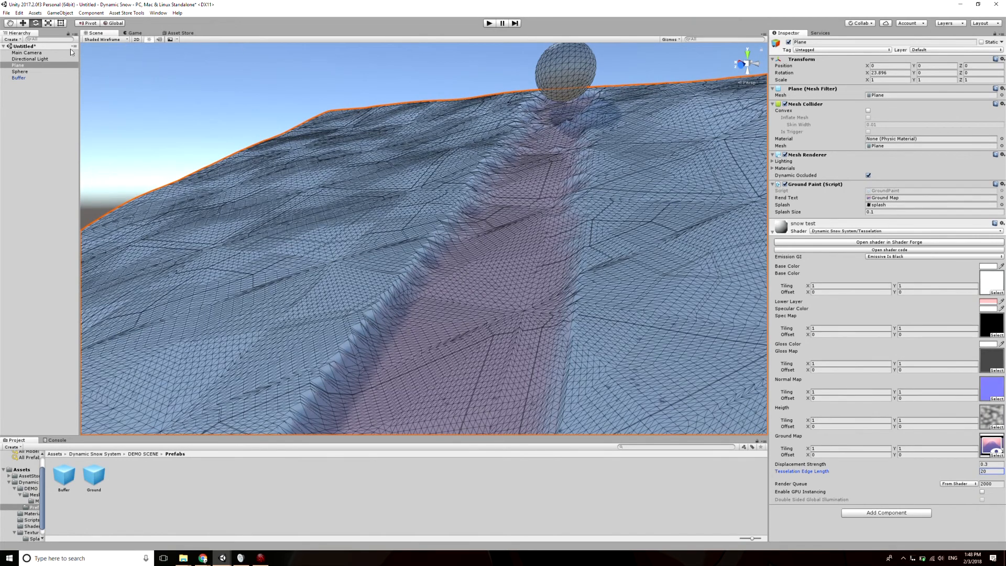
Step: Return the Scene view to Shaded display and run the scene once to check the sphere's trail
{"action": "left_click", "coordinate": [93, 40]}
{"action": "left_click", "coordinate": [95, 53]}
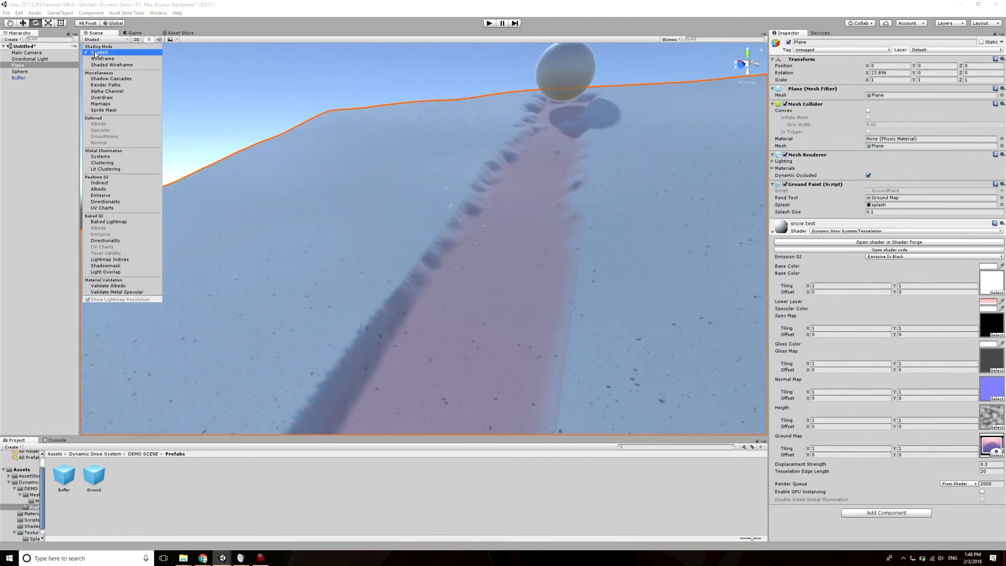
{"action": "left_click", "coordinate": [426, 50]}
{"action": "left_click", "coordinate": [488, 23]}
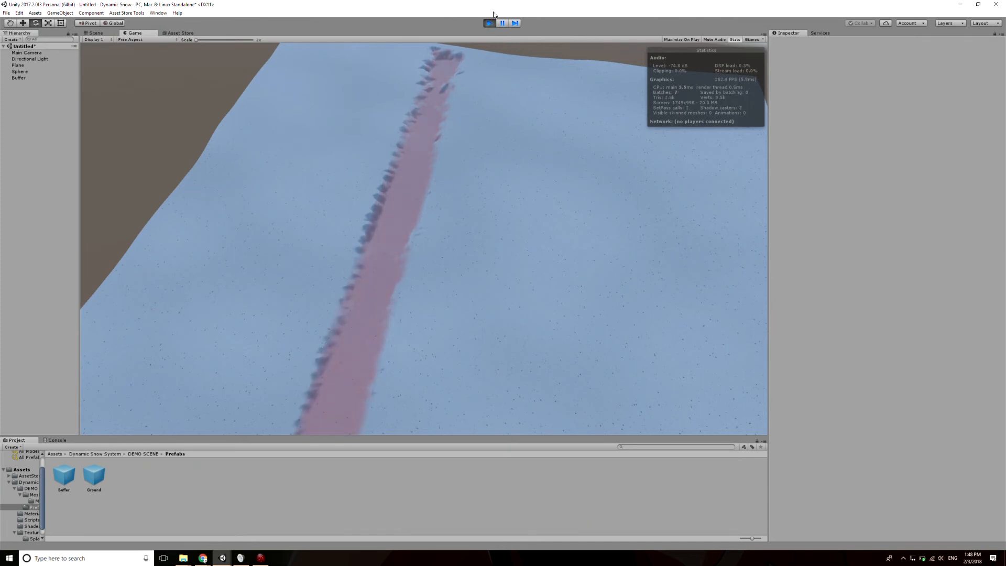
{"action": "left_click", "coordinate": [500, 24]}
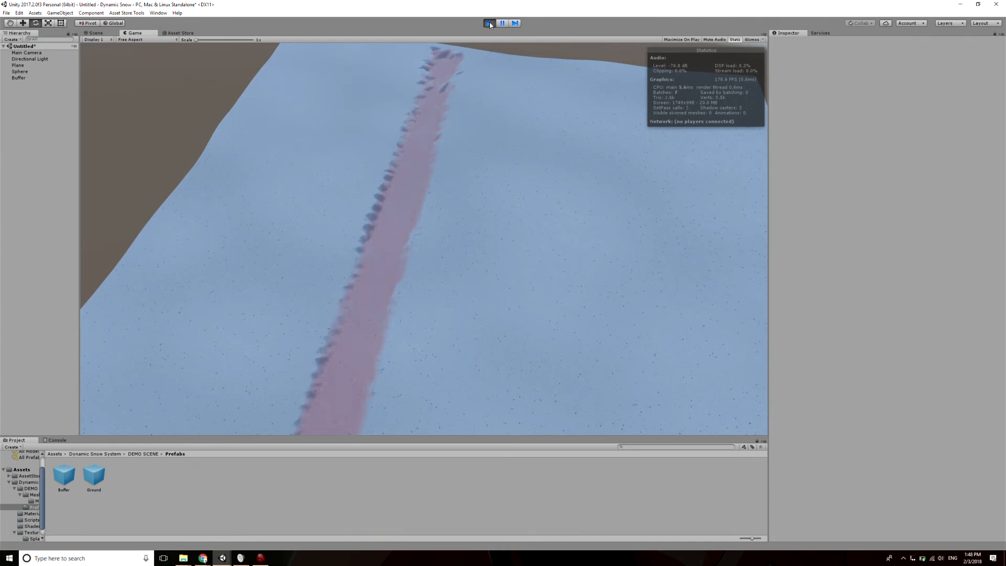
{"action": "left_click", "coordinate": [489, 23]}
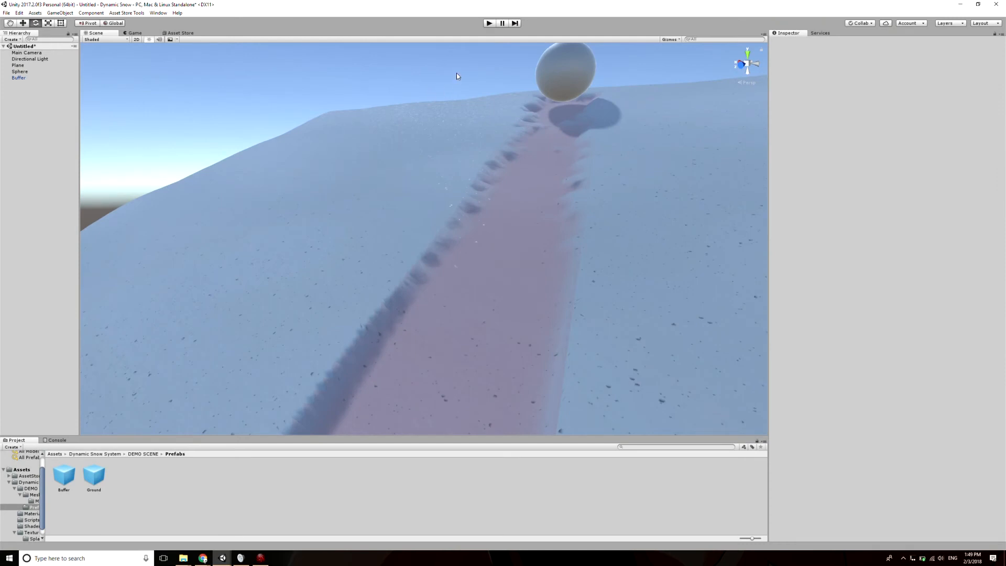
Step: Switch the plane's material to the Tesselation Distance Blend shader and view the trail's fade from farther away
{"action": "left_click_drag", "start_coordinate": [457, 76], "coordinate": [566, 207], "text": "alt"}
{"action": "key", "text": "s"}
{"action": "key", "text": "a"}
{"action": "key", "text": "d"}
{"action": "left_click", "coordinate": [566, 208]}
{"action": "left_click", "coordinate": [835, 231]}
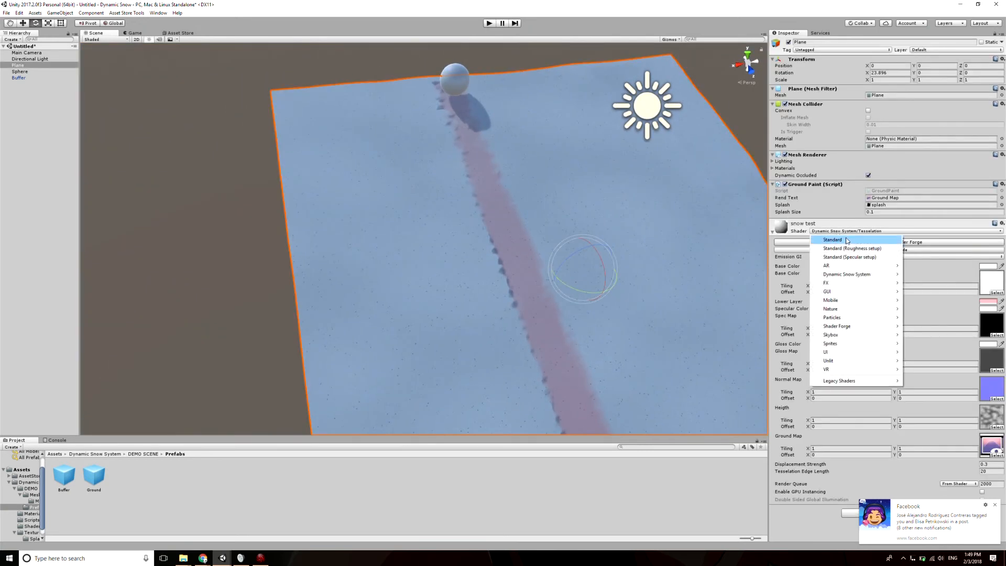
{"action": "mouse_move", "coordinate": [872, 274]}
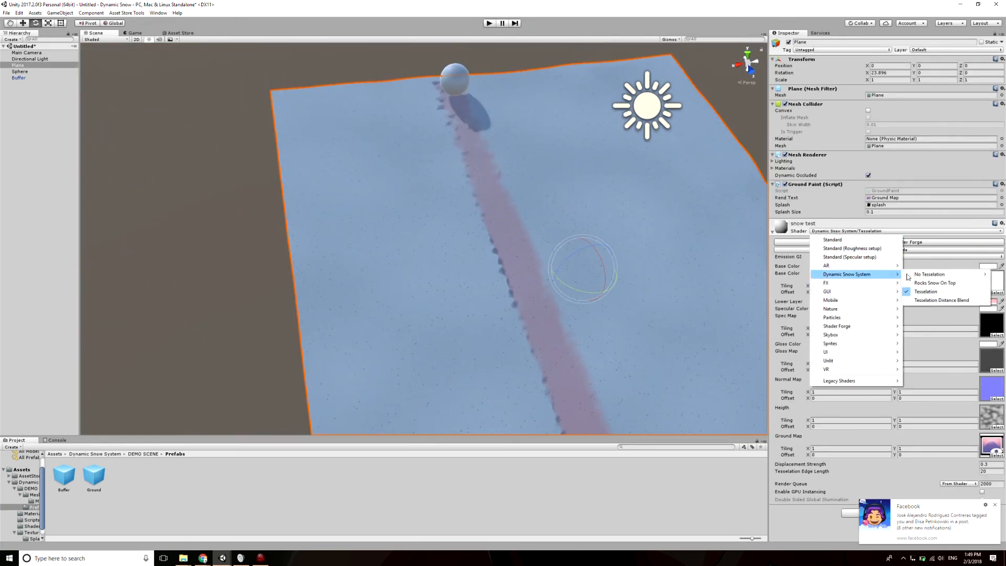
{"action": "left_click", "coordinate": [938, 299]}
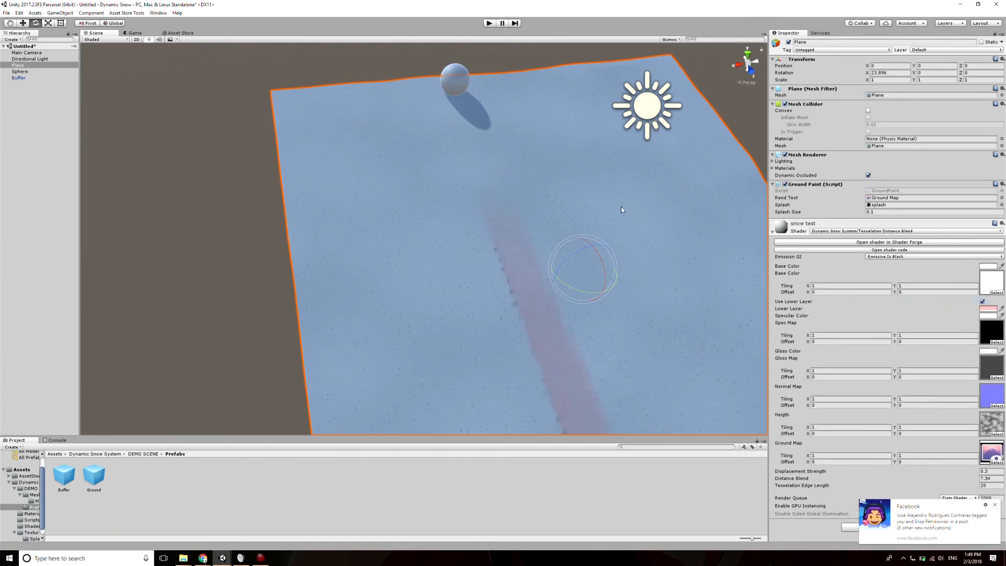
{"action": "left_click", "coordinate": [395, 65]}
{"action": "left_click_drag", "start_coordinate": [388, 74], "coordinate": [426, 52], "text": "alt"}
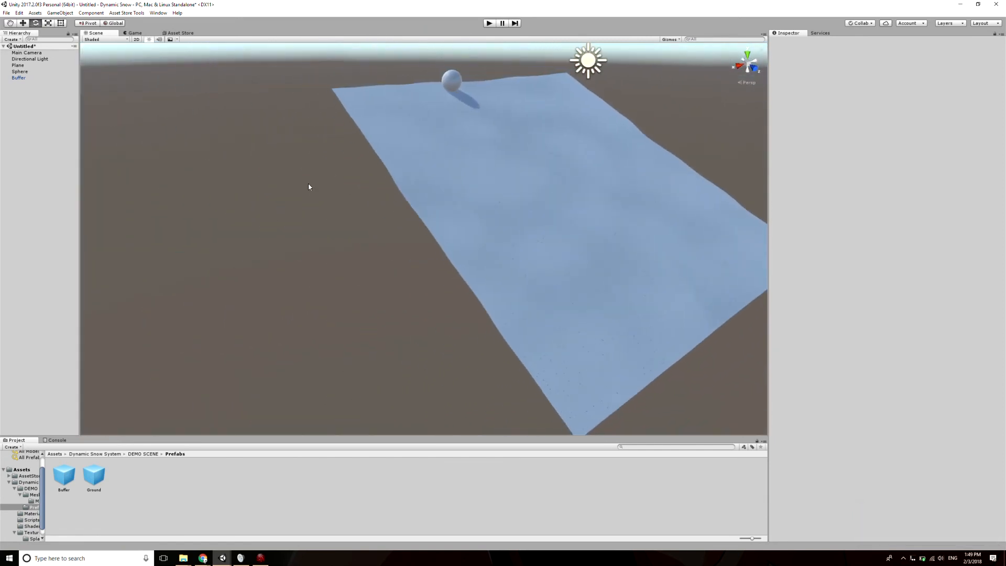
Step: Add a Terrain object to the scene and view where it meets the snow plane
{"action": "left_click_drag", "start_coordinate": [310, 187], "coordinate": [331, 226], "text": "alt"}
{"action": "left_click", "coordinate": [139, 454]}
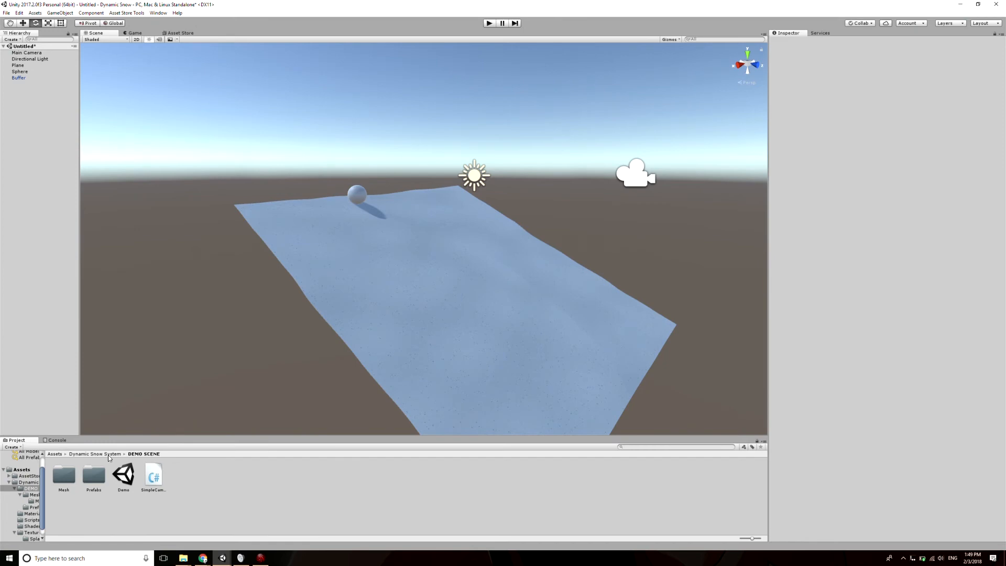
{"action": "left_click", "coordinate": [372, 282]}
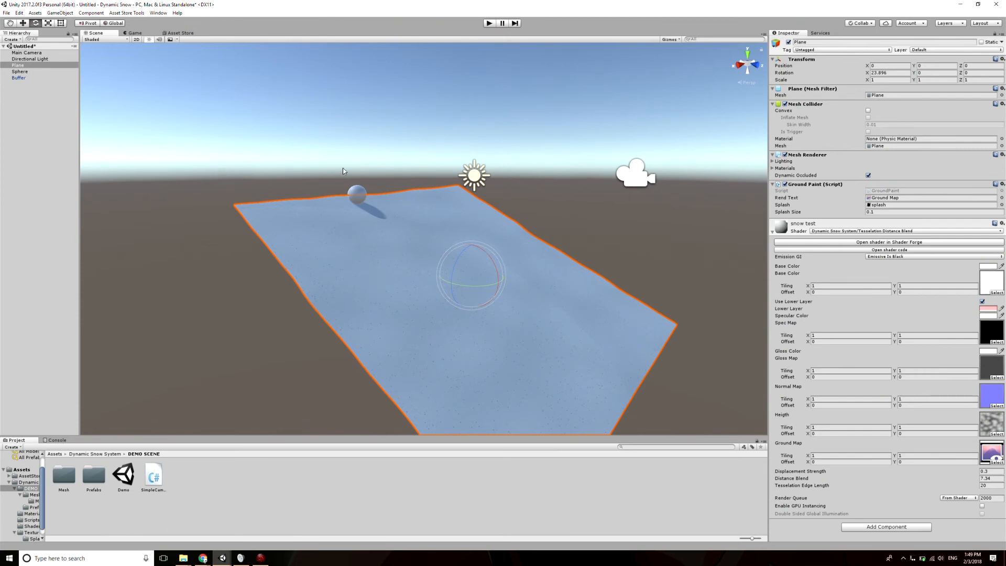
{"action": "left_click", "coordinate": [96, 13]}
{"action": "mouse_move", "coordinate": [60, 13]}
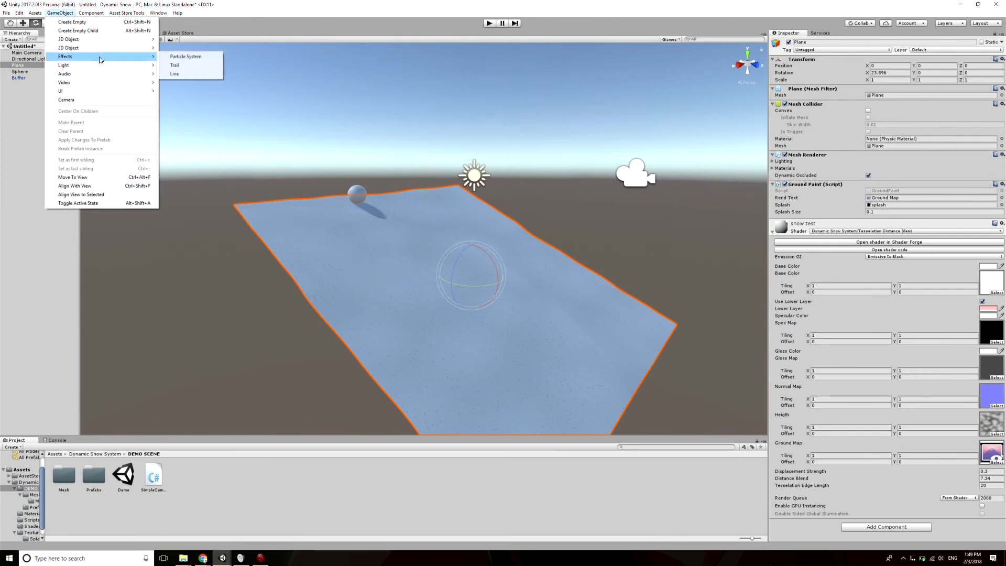
{"action": "left_click", "coordinate": [89, 14]}
{"action": "left_click", "coordinate": [89, 16]}
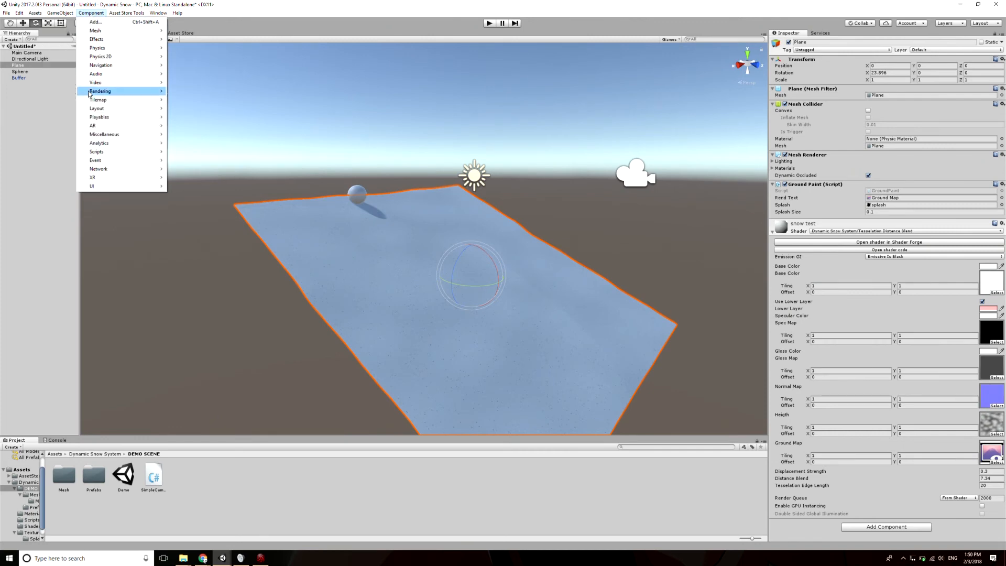
{"action": "mouse_move", "coordinate": [60, 13]}
{"action": "mouse_move", "coordinate": [75, 40]}
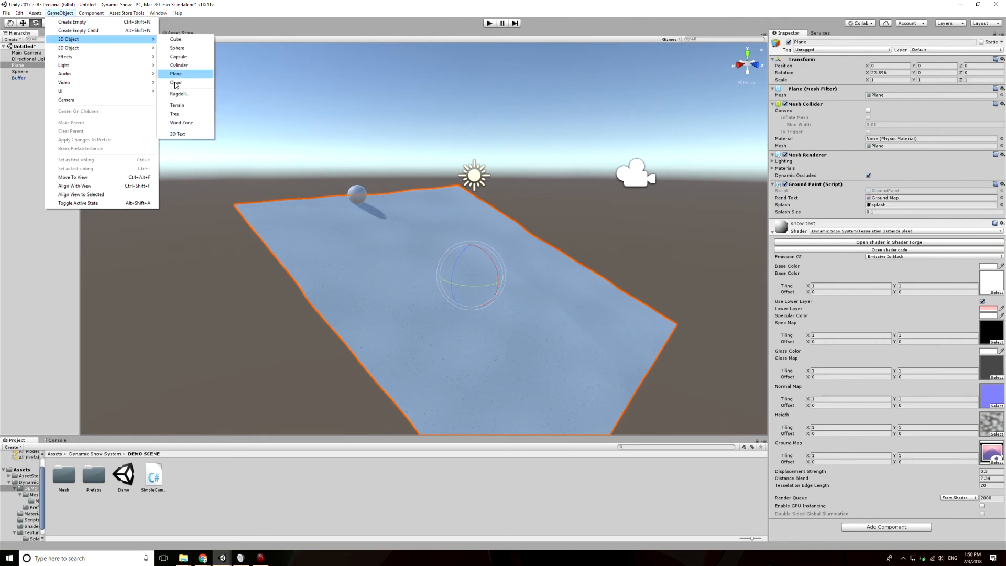
{"action": "left_click", "coordinate": [174, 120]}
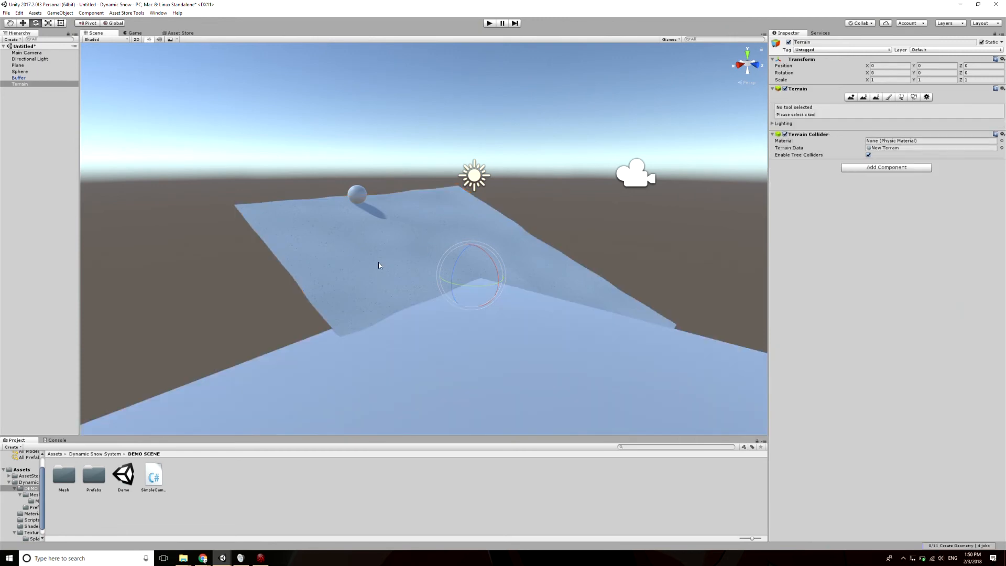
{"action": "right_click_drag", "start_coordinate": [355, 285], "coordinate": [616, 272]}
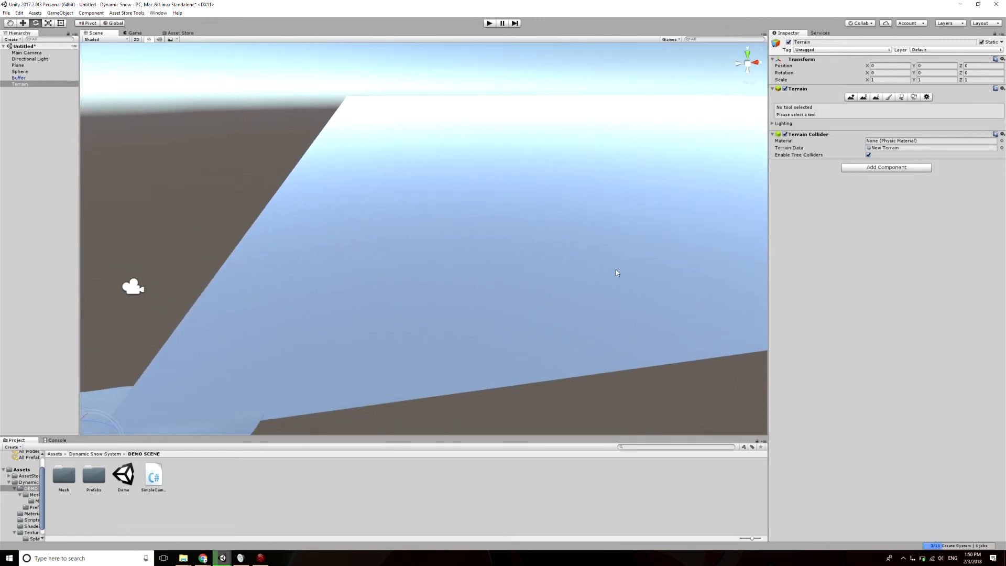
Step: Activate Raise / Lower Terrain for the terrain with the large solid round brush
{"action": "left_click", "coordinate": [851, 97]}
{"action": "left_click", "coordinate": [815, 138]}
{"action": "left_click", "coordinate": [841, 138]}
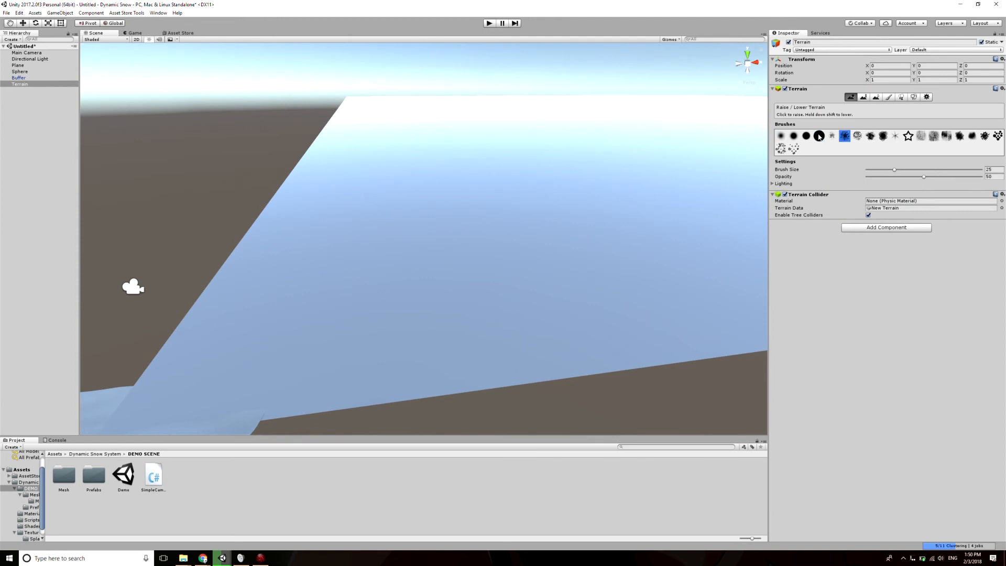
{"action": "left_click", "coordinate": [819, 137]}
Step: Try a raising stroke across the terrain at the default opacity, and undo it
{"action": "left_click_drag", "start_coordinate": [621, 160], "coordinate": [525, 138]}
{"action": "scroll", "coordinate": [576, 162], "scroll_direction": "down", "scroll_amount": 3}
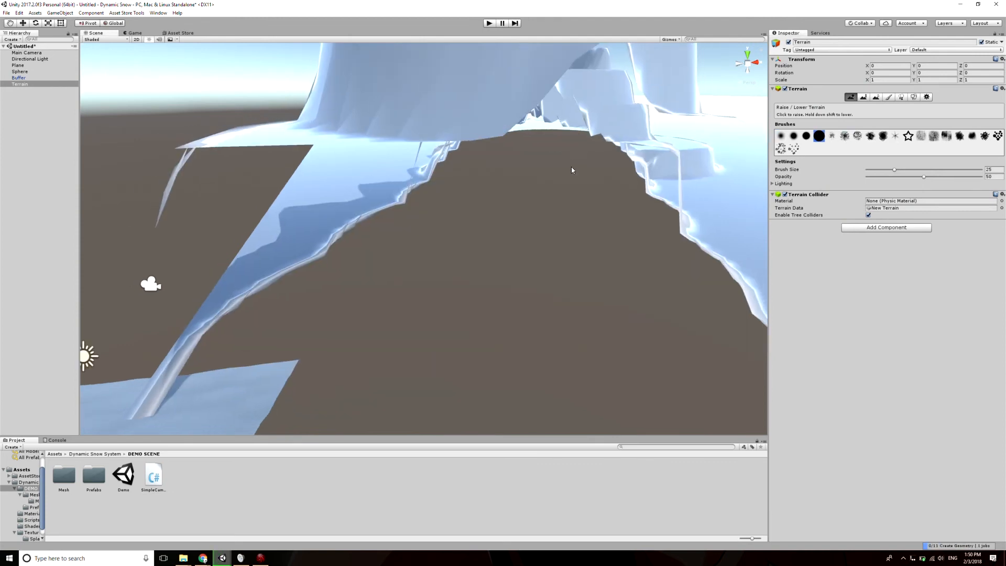
{"action": "key", "text": "ctrl+z"}
Step: Lower the terrain brush opacity to 20 and raise tall ridges and mounds around the terrain's corner
{"action": "right_click_drag", "start_coordinate": [571, 168], "coordinate": [702, 194]}
{"action": "left_click_drag", "start_coordinate": [903, 176], "coordinate": [889, 176]}
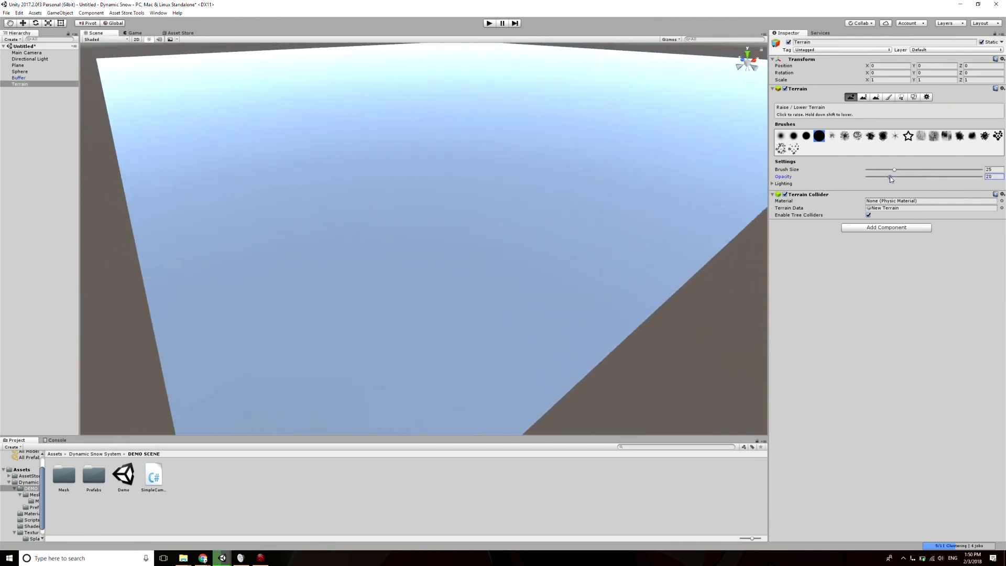
{"action": "mouse_move", "coordinate": [586, 167]}
{"action": "left_mouse_down"}
{"action": "mouse_move", "coordinate": [382, 118]}
{"action": "mouse_move", "coordinate": [344, 150]}
{"action": "mouse_move", "coordinate": [229, 128]}
{"action": "mouse_move", "coordinate": [388, 181]}
{"action": "left_mouse_up"}
{"action": "mouse_move", "coordinate": [388, 180]}
{"action": "right_mouse_down"}
{"action": "mouse_move", "coordinate": [319, 190]}
{"action": "mouse_move", "coordinate": [397, 204]}
{"action": "mouse_move", "coordinate": [293, 189]}
{"action": "mouse_move", "coordinate": [253, 200]}
{"action": "mouse_move", "coordinate": [112, 202]}
{"action": "mouse_move", "coordinate": [231, 199]}
{"action": "right_mouse_up"}
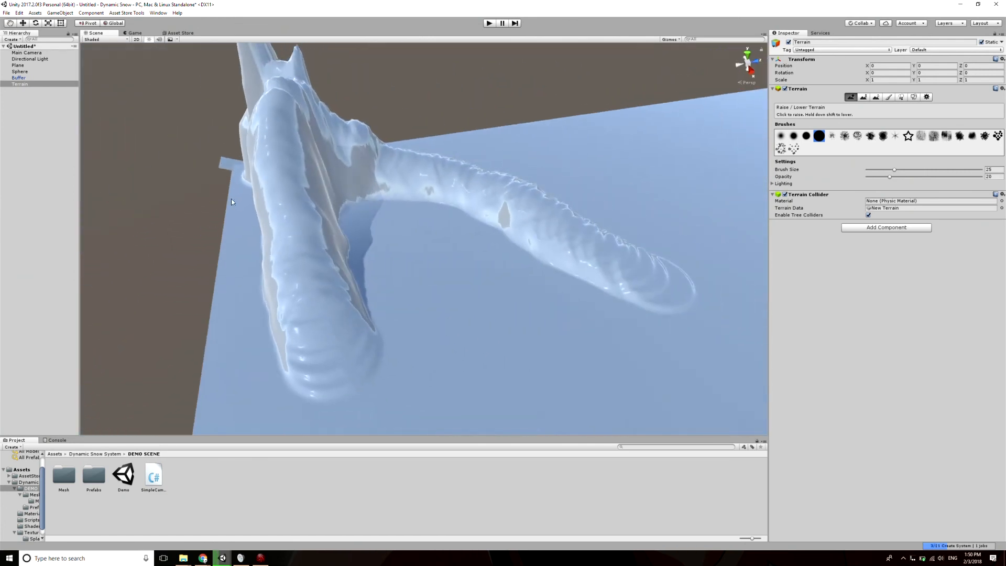
{"action": "mouse_move", "coordinate": [451, 308]}
{"action": "left_mouse_down"}
{"action": "mouse_move", "coordinate": [665, 335]}
{"action": "mouse_move", "coordinate": [603, 330]}
{"action": "mouse_move", "coordinate": [563, 211]}
{"action": "mouse_move", "coordinate": [408, 194]}
{"action": "mouse_move", "coordinate": [293, 273]}
{"action": "left_mouse_up"}
{"action": "key", "text": "ctrl+z"}
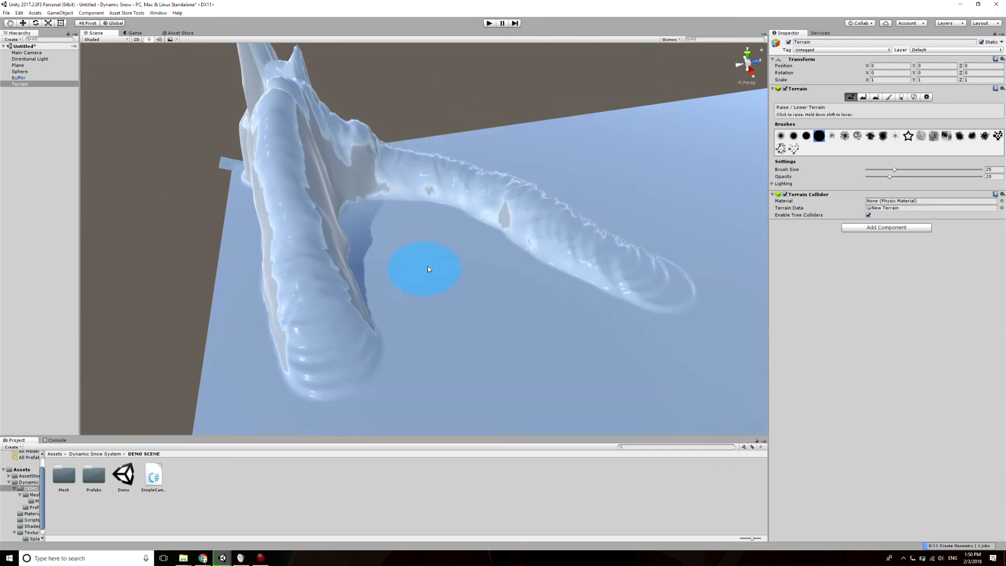
{"action": "mouse_move", "coordinate": [427, 266]}
{"action": "left_mouse_down"}
{"action": "mouse_move", "coordinate": [599, 223]}
{"action": "mouse_move", "coordinate": [373, 296]}
{"action": "mouse_move", "coordinate": [545, 375]}
{"action": "mouse_move", "coordinate": [336, 351]}
{"action": "left_mouse_up"}
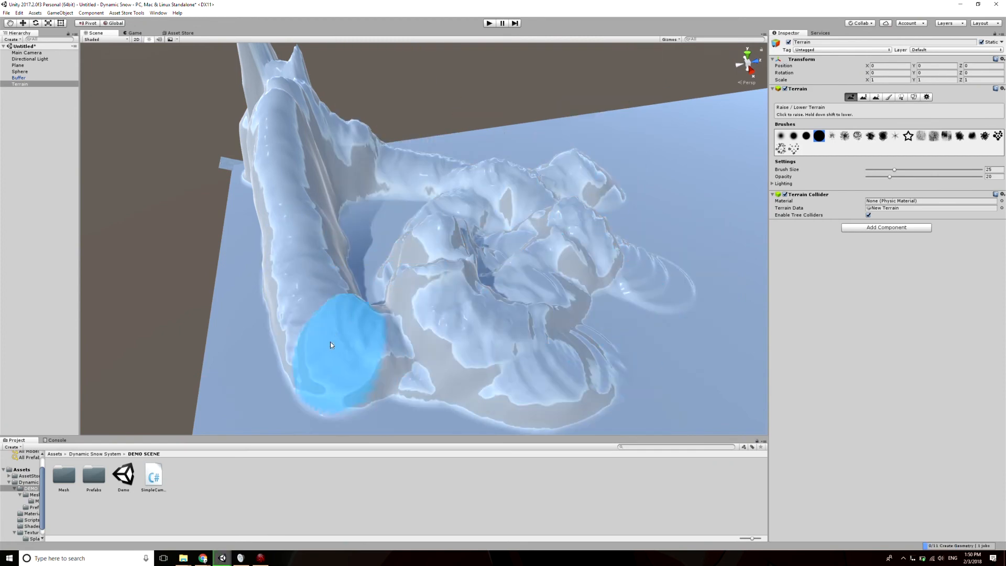
{"action": "mouse_move", "coordinate": [335, 351]}
{"action": "right_mouse_down"}
{"action": "mouse_move", "coordinate": [190, 225]}
{"action": "mouse_move", "coordinate": [156, 216]}
{"action": "right_mouse_up"}
Step: Select the sphere and the plane together and move them from the terrain's corner to the foot of the raised ridges
{"action": "key", "text": "w"}
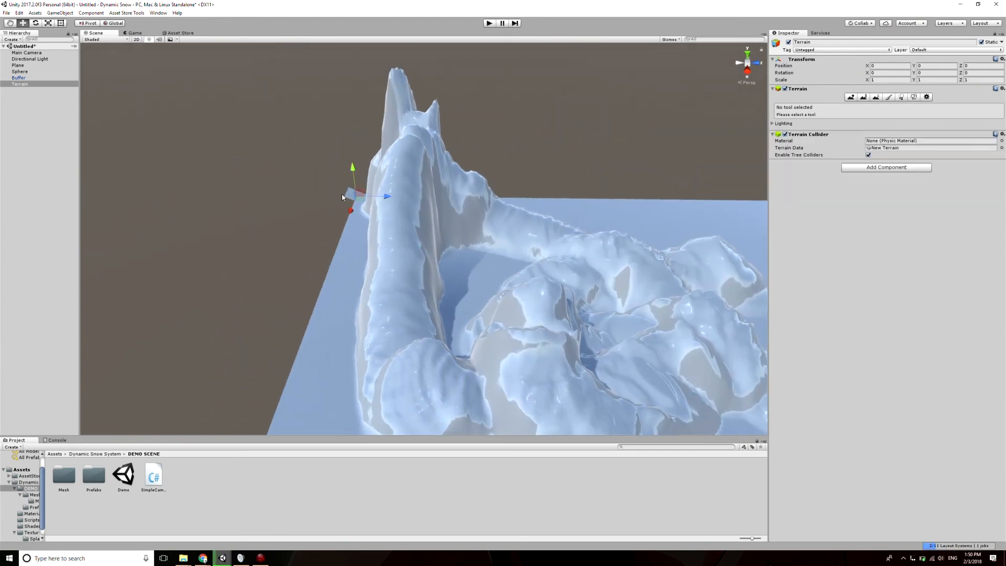
{"action": "right_click_drag", "start_coordinate": [341, 194], "coordinate": [312, 150]}
{"action": "left_click", "coordinate": [415, 146]}
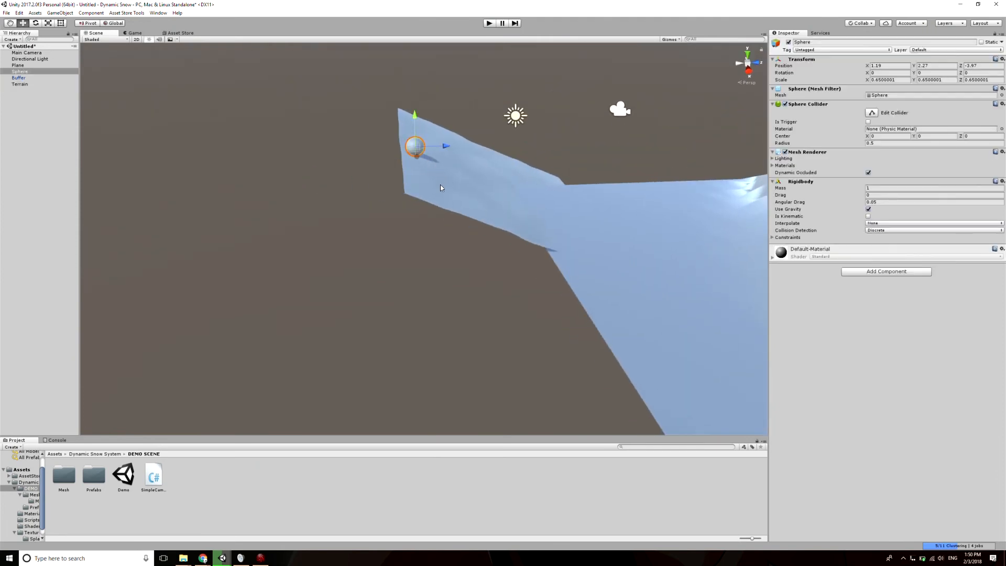
{"action": "left_click", "coordinate": [440, 184], "text": "shift"}
{"action": "right_click_drag", "start_coordinate": [440, 184], "coordinate": [432, 210]}
{"action": "key", "text": "s"}
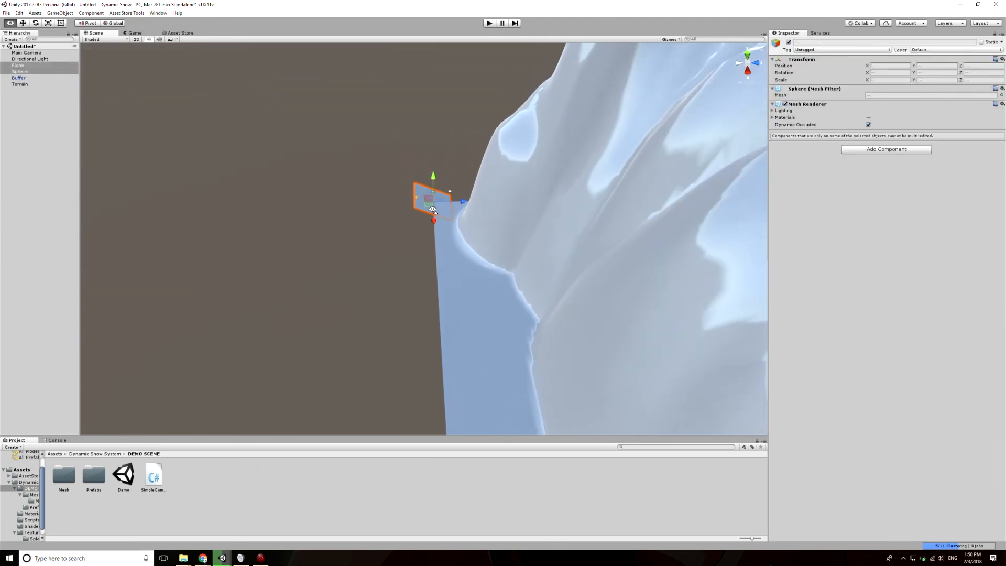
{"action": "left_click_drag", "start_coordinate": [428, 205], "coordinate": [661, 387]}
{"action": "right_click_drag", "start_coordinate": [661, 387], "coordinate": [474, 338]}
{"action": "left_click_drag", "start_coordinate": [503, 361], "coordinate": [586, 425]}
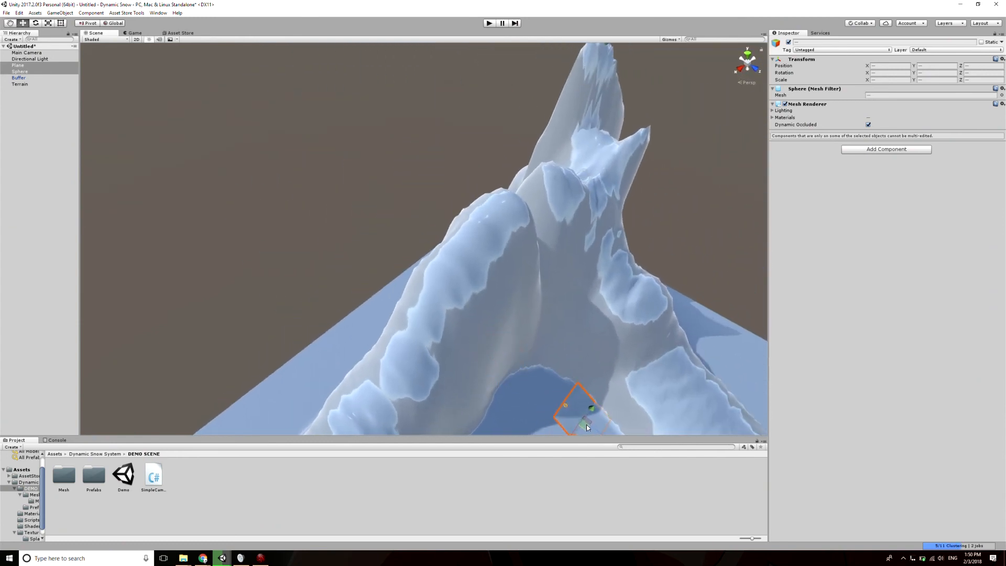
Step: Move the plane and sphere farther in among the mounds so the plane rests against the terrain surface
{"action": "key", "text": "f"}
{"action": "right_click_drag", "start_coordinate": [456, 302], "coordinate": [284, 320]}
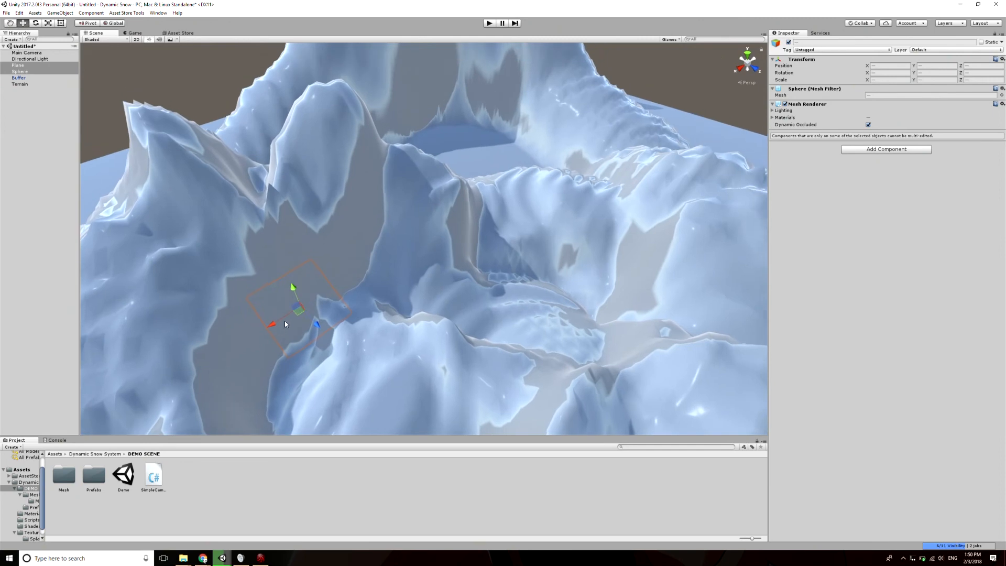
{"action": "left_click_drag", "start_coordinate": [303, 316], "coordinate": [542, 300]}
{"action": "key", "text": "f"}
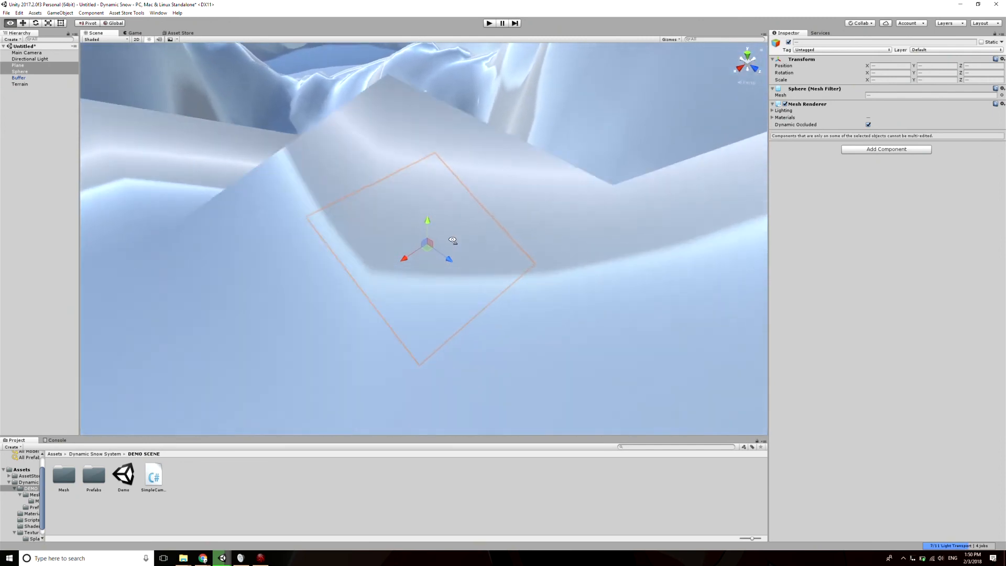
{"action": "right_click_drag", "start_coordinate": [452, 241], "coordinate": [514, 252]}
Step: Rotate the plane and sphere so the plane tilts along the terrain's slope
{"action": "key", "text": "e"}
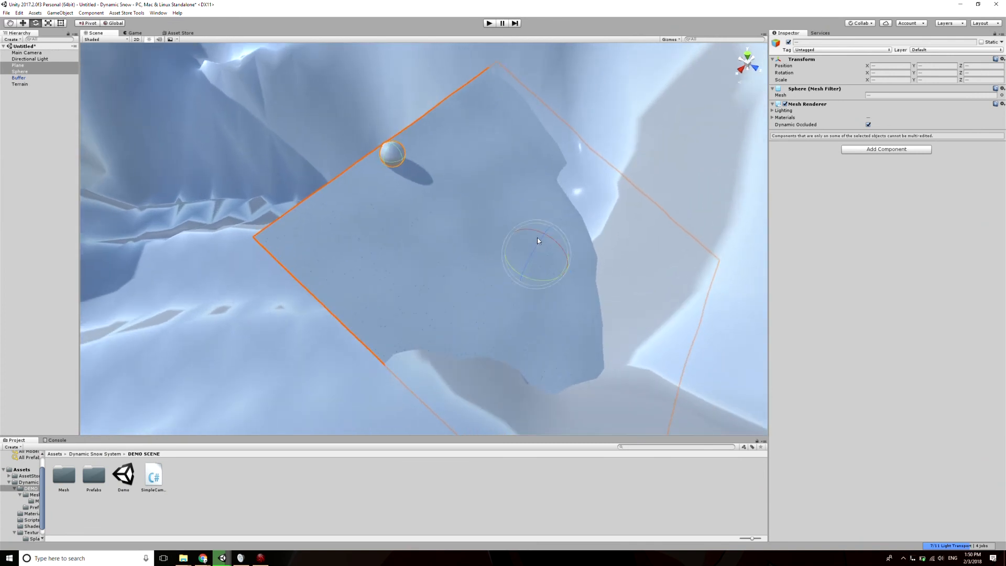
{"action": "left_click_drag", "start_coordinate": [537, 239], "coordinate": [512, 222]}
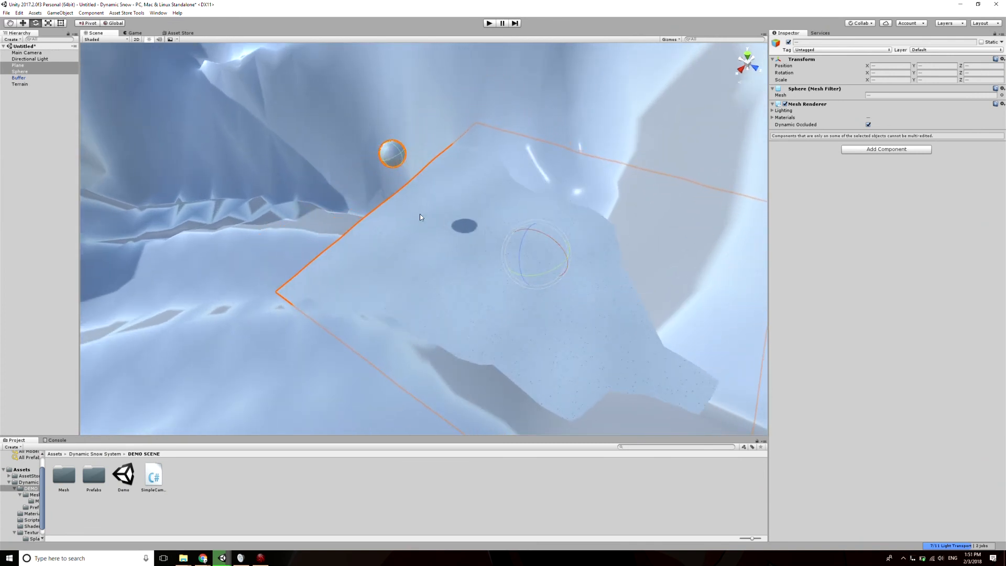
{"action": "left_click_drag", "start_coordinate": [419, 215], "coordinate": [482, 250], "text": "alt"}
{"action": "key", "text": "w"}
{"action": "key", "text": "e"}
Step: Select only the sphere and move it above the far end of the tilted plane
{"action": "left_click", "coordinate": [381, 241]}
{"action": "key", "text": "w"}
{"action": "right_click_drag", "start_coordinate": [382, 241], "coordinate": [441, 253]}
{"action": "key", "text": "a"}
{"action": "left_click_drag", "start_coordinate": [455, 252], "coordinate": [397, 261], "text": "alt"}
{"action": "left_click_drag", "start_coordinate": [382, 225], "coordinate": [725, 100]}
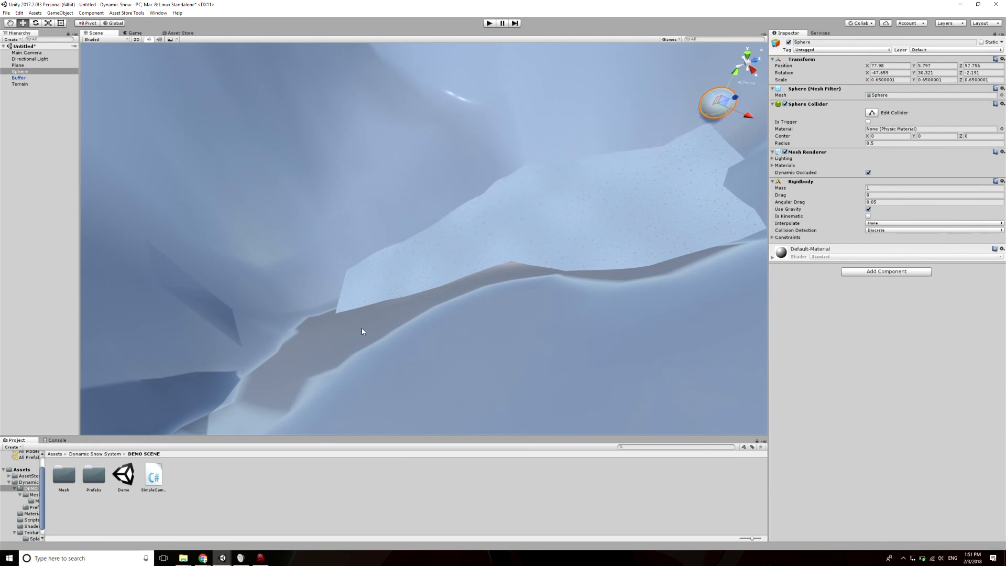
Step: Add a texture to the terrain, searching for "roc" and assigning the rock specular texture as its albedo
{"action": "left_click", "coordinate": [368, 343]}
{"action": "left_click", "coordinate": [925, 97]}
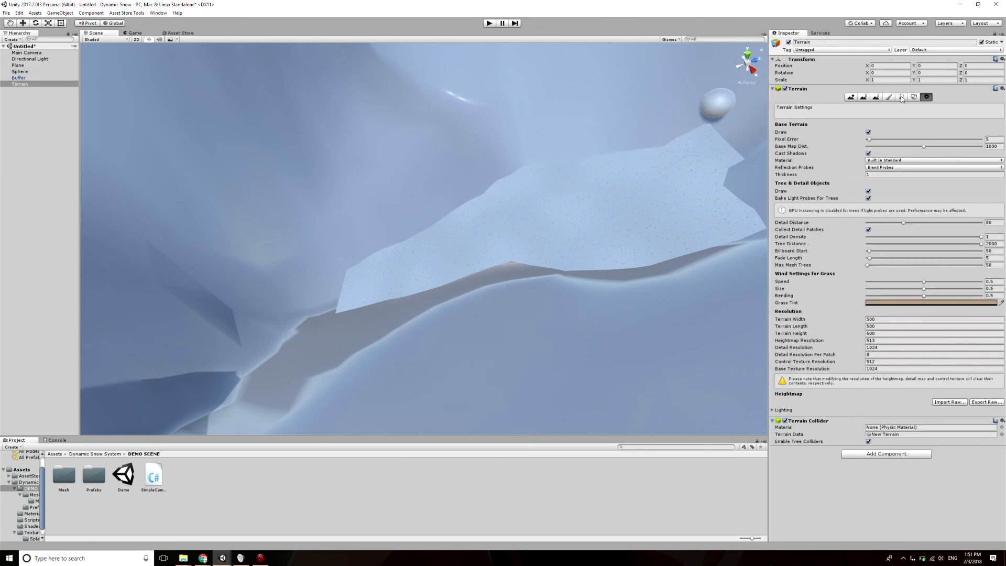
{"action": "left_click", "coordinate": [851, 97]}
{"action": "left_click", "coordinate": [888, 96]}
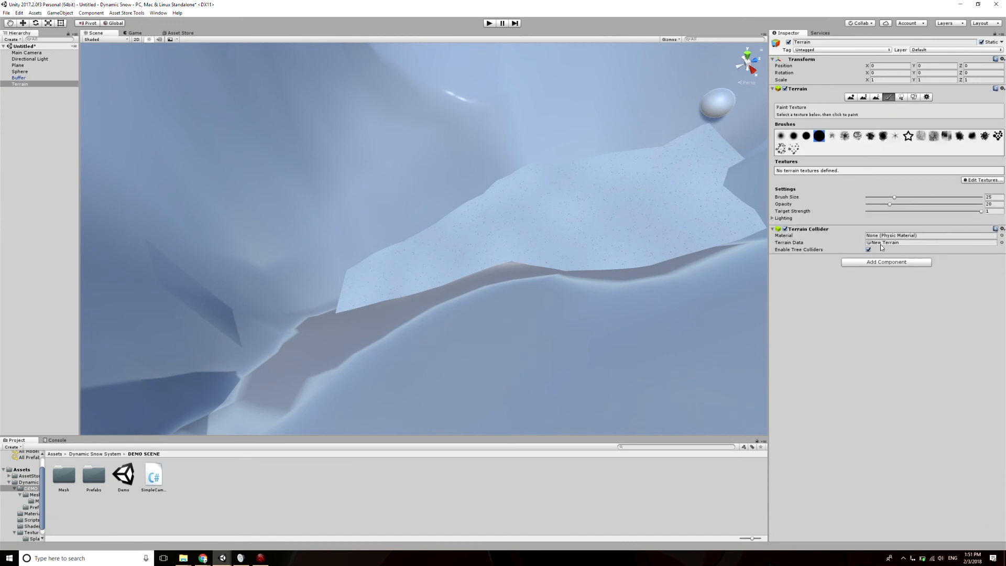
{"action": "left_click", "coordinate": [970, 180]}
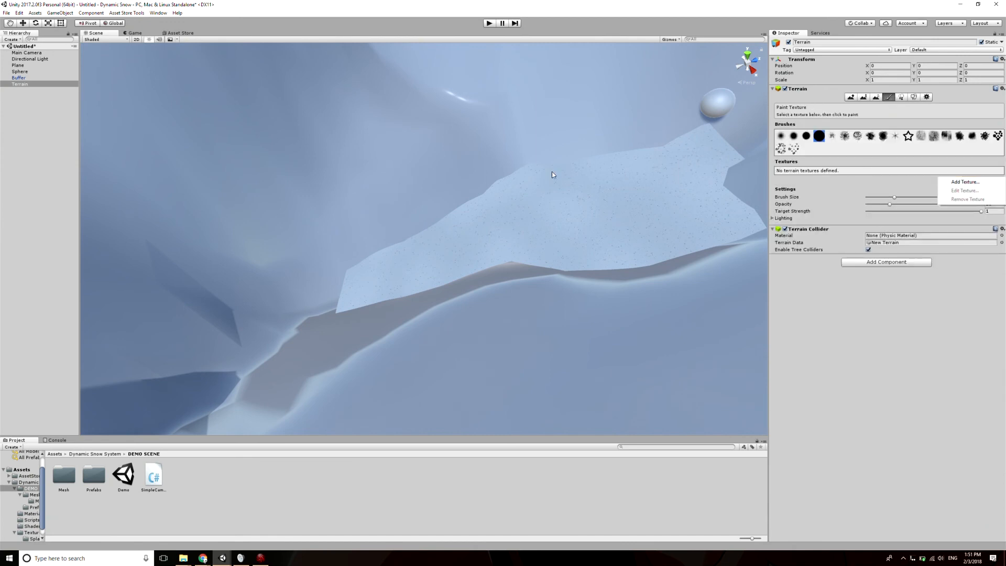
{"action": "left_click", "coordinate": [964, 182]}
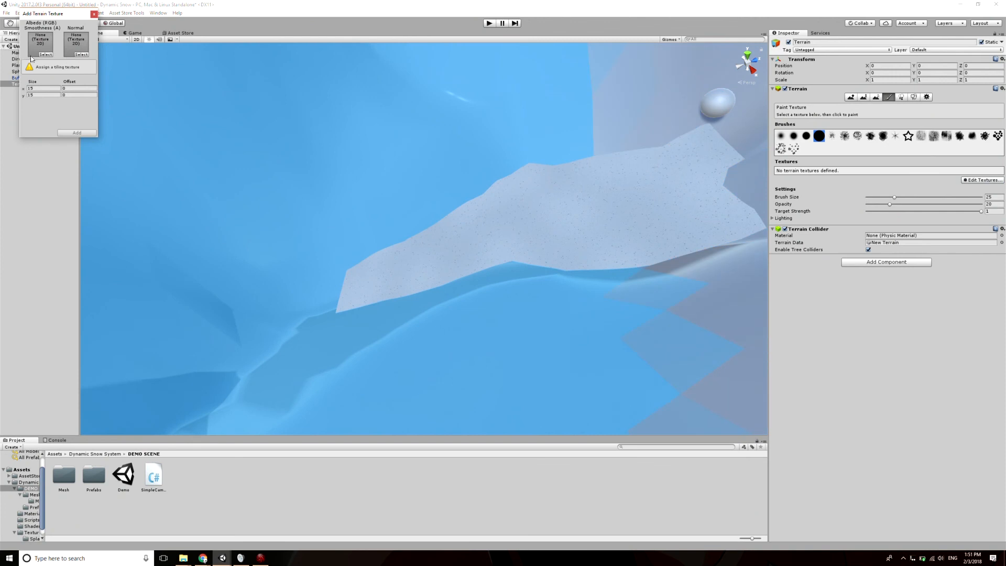
{"action": "left_click", "coordinate": [46, 55]}
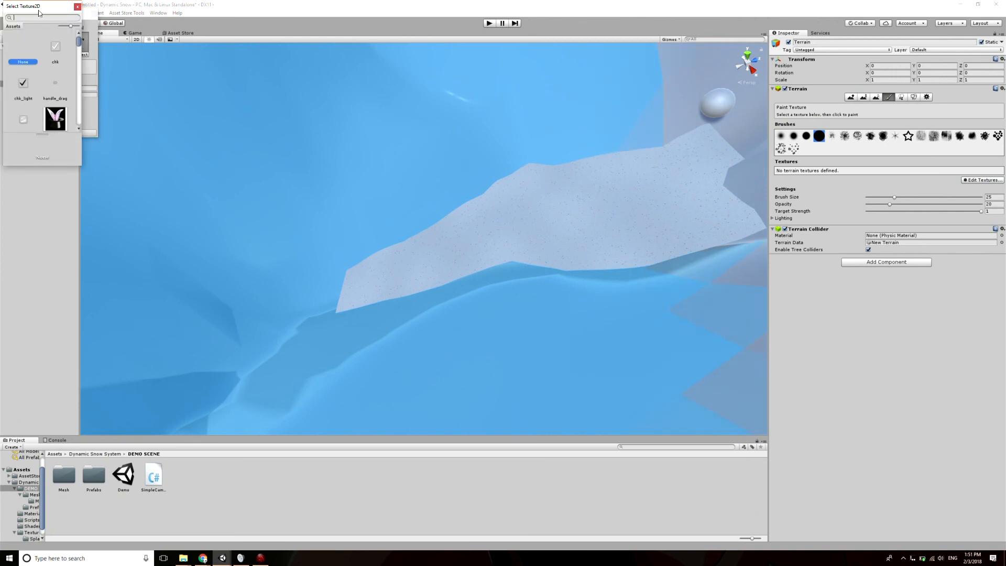
{"action": "type", "text": "roc"}
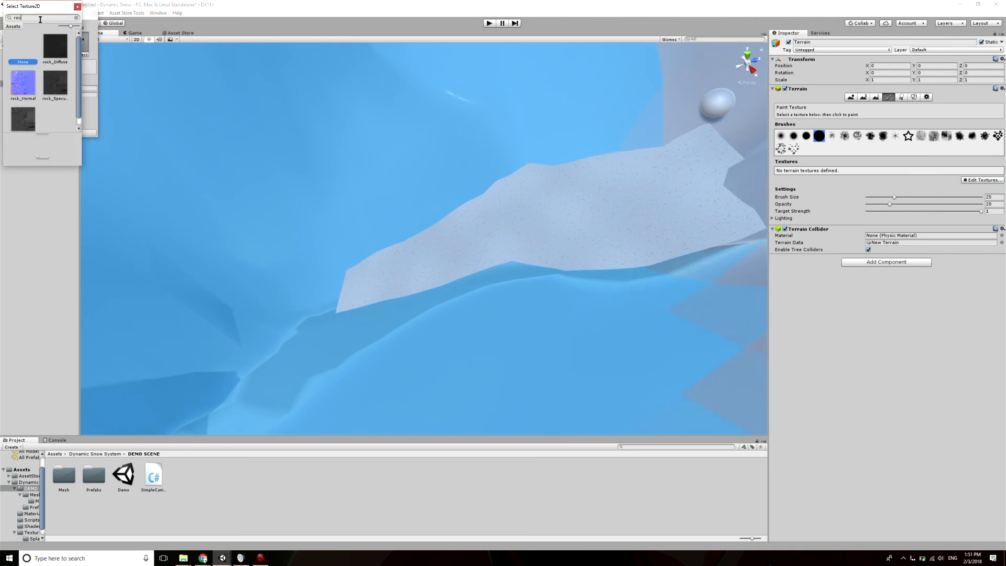
{"action": "left_click", "coordinate": [51, 51]}
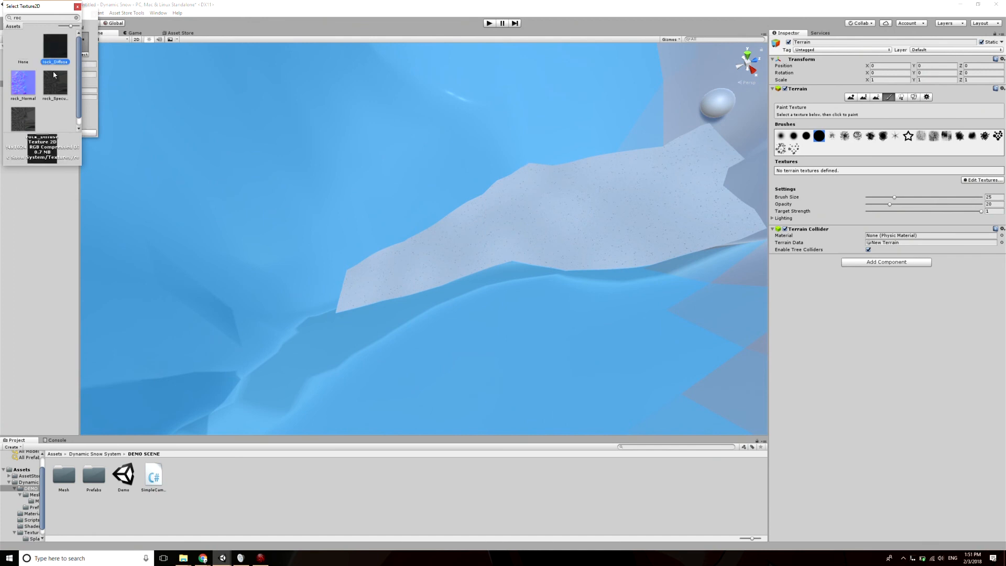
{"action": "left_click", "coordinate": [55, 78]}
{"action": "double_click", "coordinate": [53, 77]}
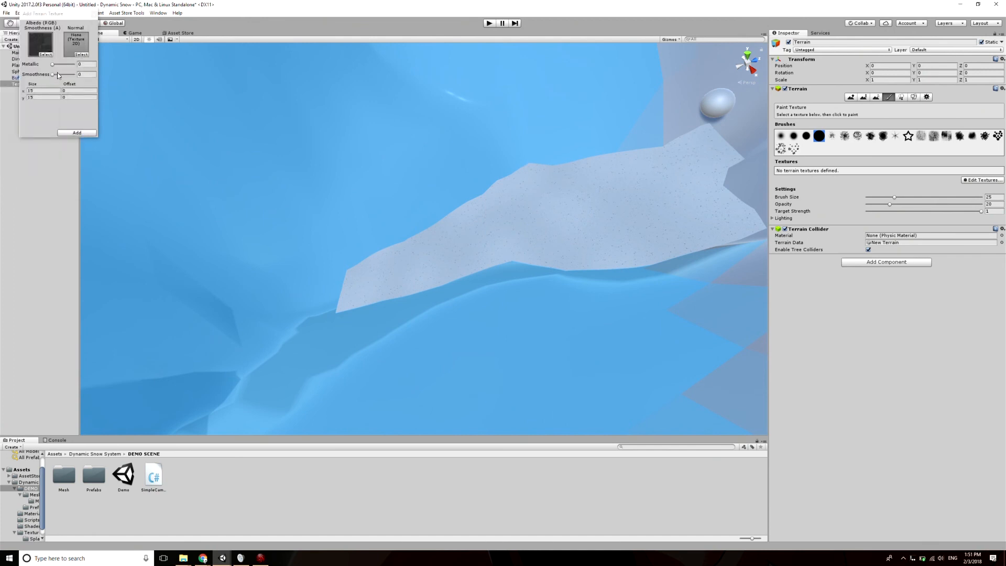
{"action": "left_click", "coordinate": [77, 132]}
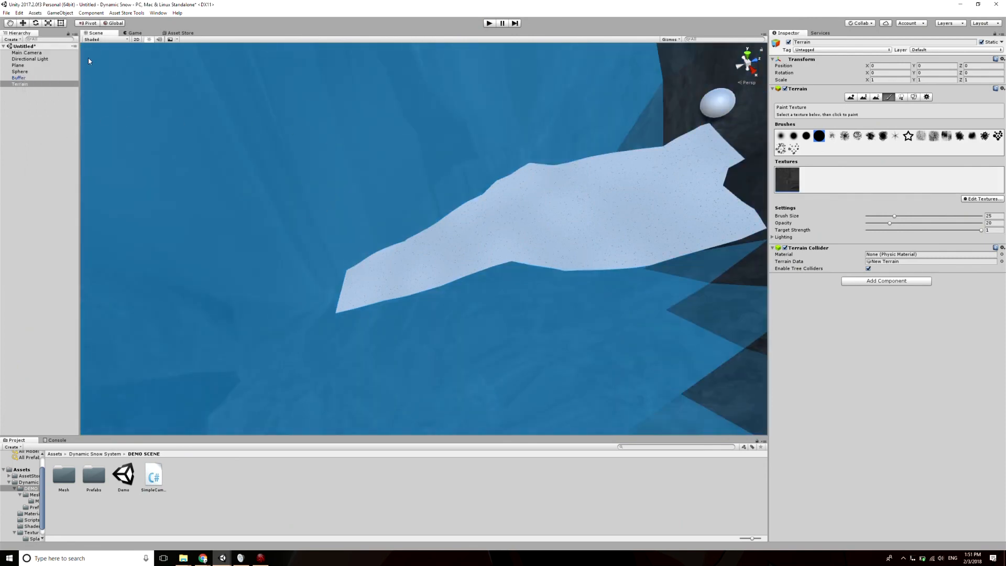
Step: Run the scene and follow the sphere's trail across the repositioned snow plane in the Scene view
{"action": "left_click", "coordinate": [32, 53]}
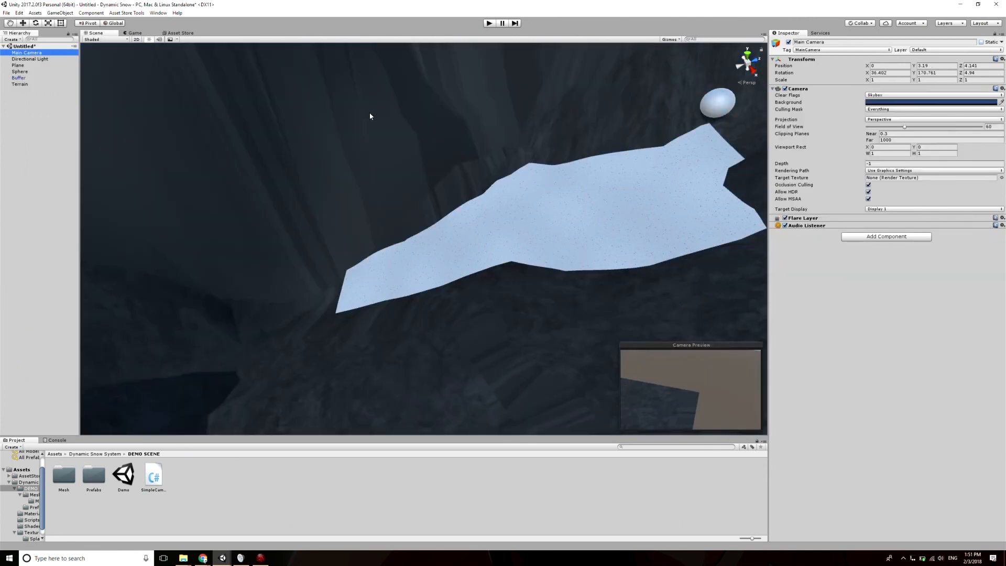
{"action": "right_click_drag", "start_coordinate": [370, 116], "coordinate": [503, 152]}
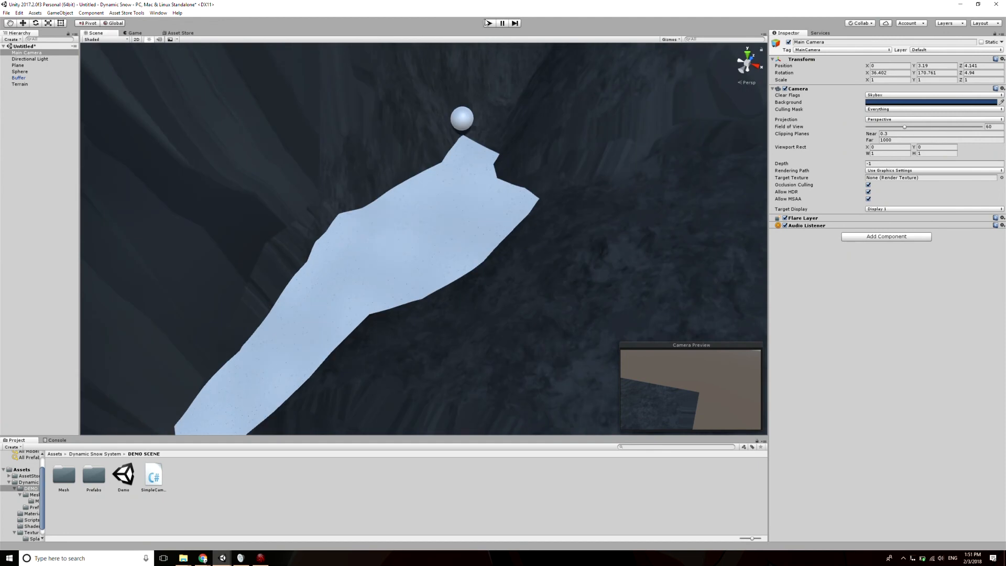
{"action": "left_click", "coordinate": [488, 23]}
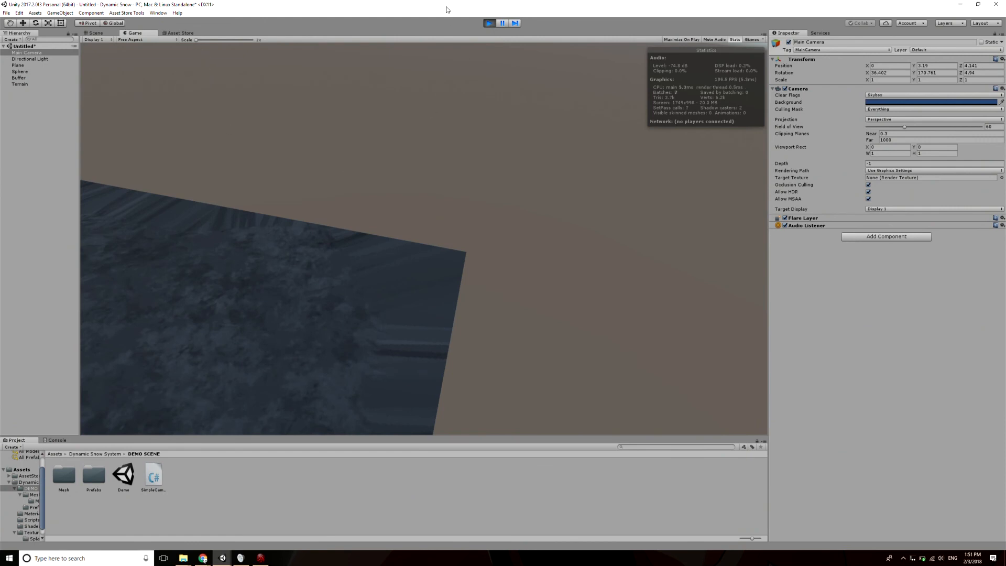
{"action": "left_click", "coordinate": [108, 32]}
{"action": "key", "text": "w"}
{"action": "mouse_move", "coordinate": [302, 166]}
{"action": "right_mouse_down"}
{"action": "mouse_move", "coordinate": [264, 171]}
{"action": "mouse_move", "coordinate": [375, 127]}
{"action": "mouse_move", "coordinate": [384, 209]}
{"action": "mouse_move", "coordinate": [200, 212]}
{"action": "mouse_move", "coordinate": [291, 175]}
{"action": "right_mouse_up"}
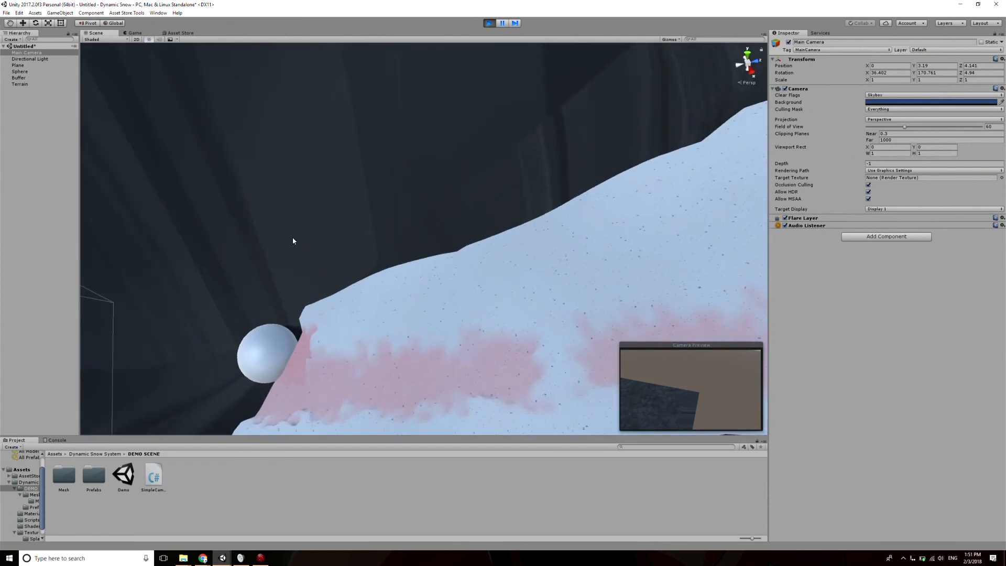
Step: Move the sphere back up onto the far end of the snow plane in the running scene and follow its trail
{"action": "left_click", "coordinate": [272, 340]}
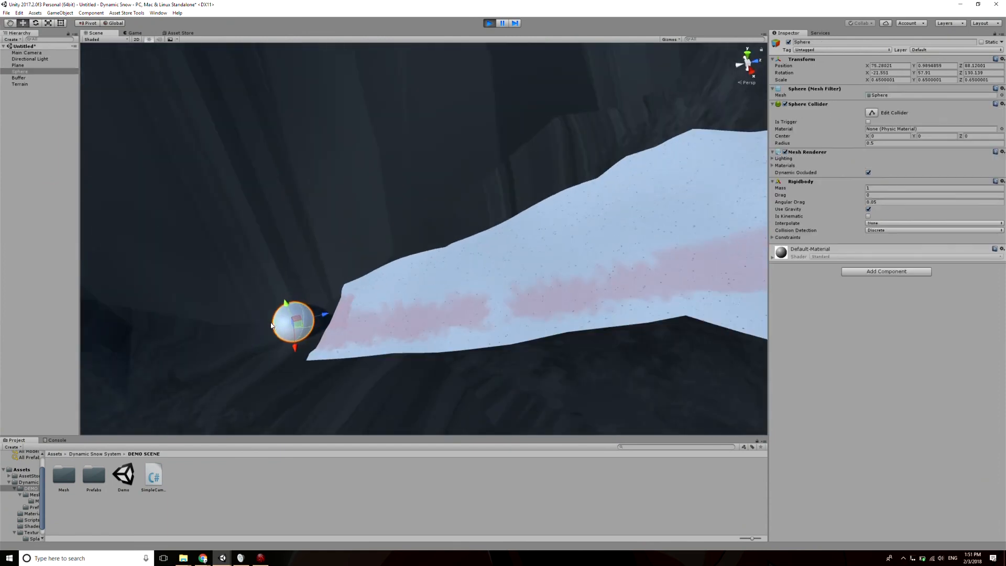
{"action": "left_click_drag", "start_coordinate": [290, 321], "coordinate": [733, 128]}
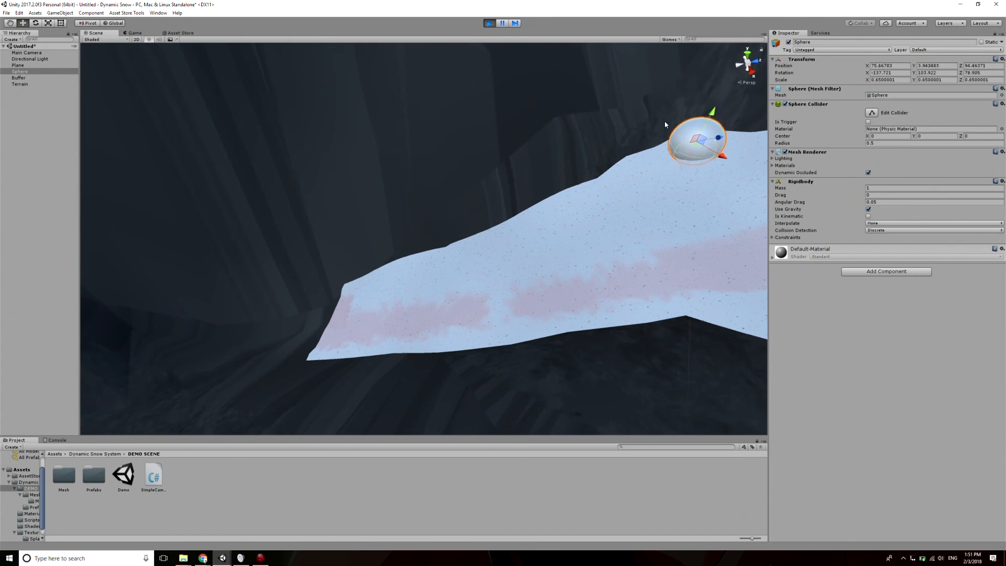
{"action": "right_click_drag", "start_coordinate": [548, 197], "coordinate": [362, 201]}
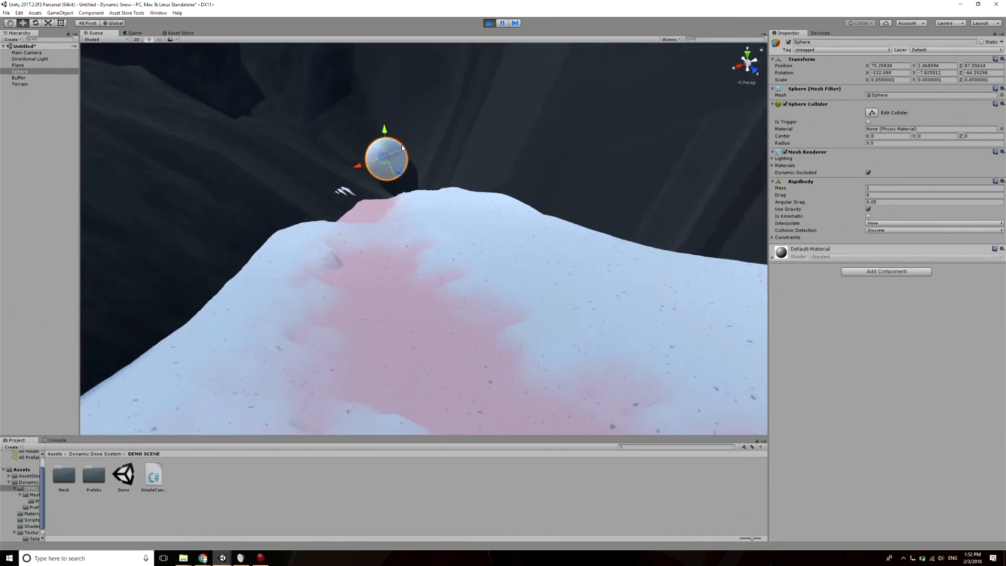
Step: Stop the running scene, select the terrain, and examine how the snow plane sits against the surrounding rock slopes
{"action": "left_click", "coordinate": [489, 23]}
{"action": "right_click_drag", "start_coordinate": [618, 202], "coordinate": [303, 175]}
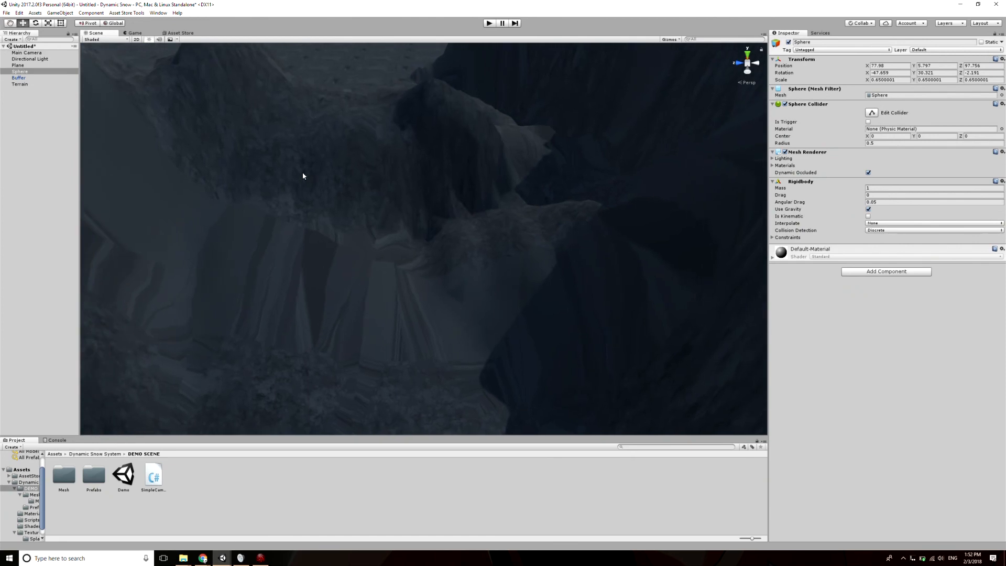
{"action": "left_click", "coordinate": [476, 203]}
{"action": "right_click_drag", "start_coordinate": [470, 175], "coordinate": [129, 228]}
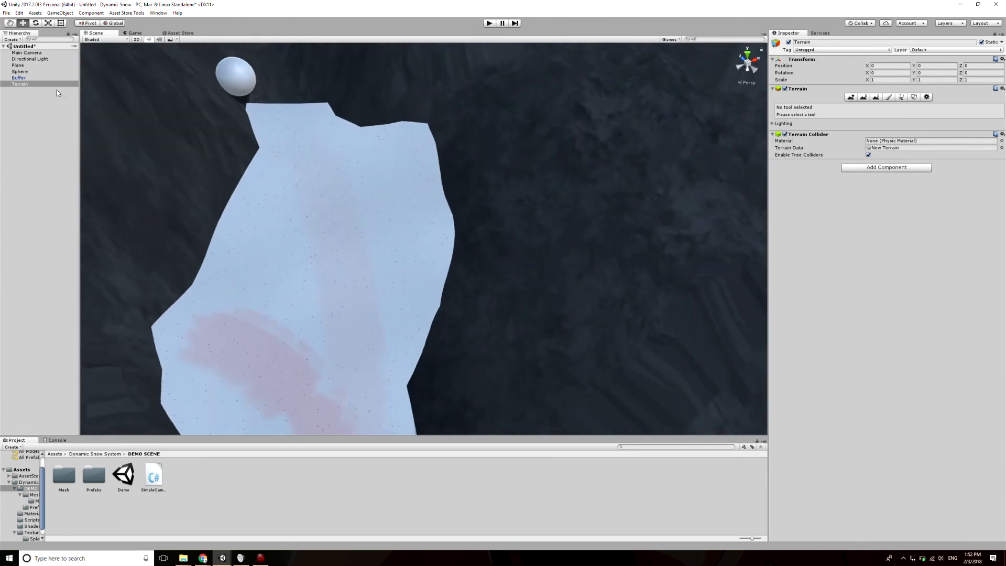
{"action": "right_click_drag", "start_coordinate": [368, 335], "coordinate": [325, 500]}
{"action": "right_click_drag", "start_coordinate": [391, 354], "coordinate": [394, 227]}
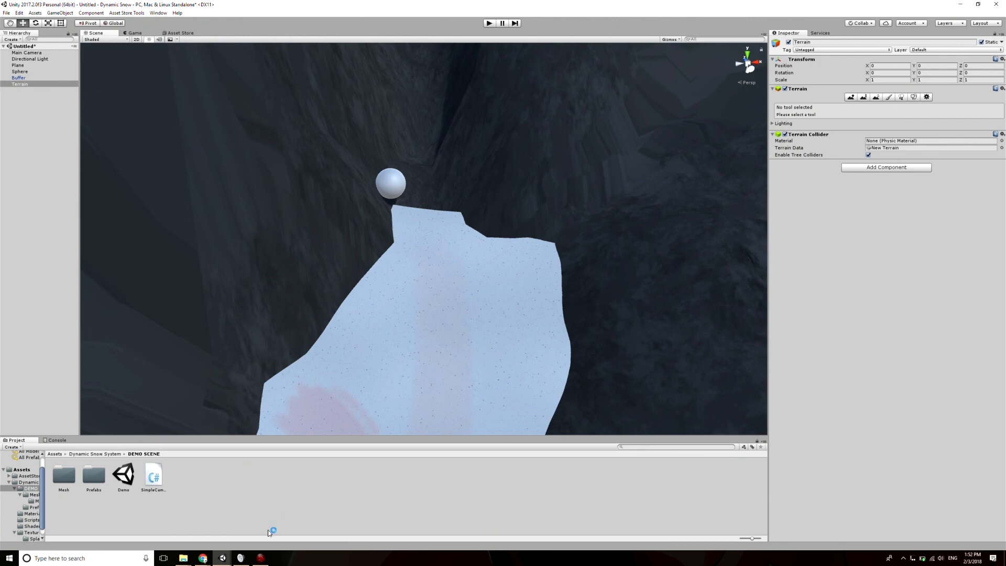
Step: Show the contents of the Dynamic Snow System folder in the project assets
{"action": "mouse_move", "coordinate": [262, 562]}
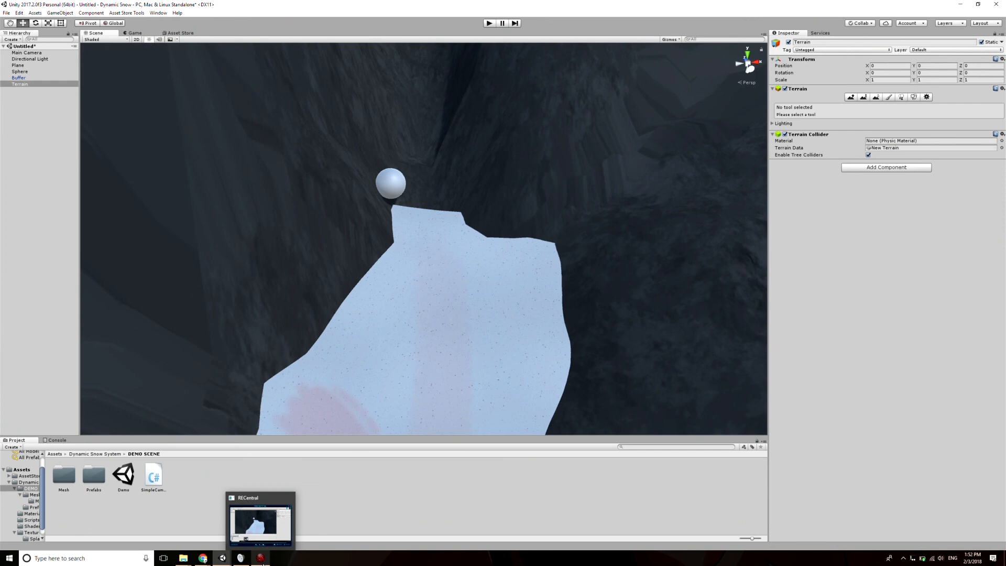
{"action": "left_click", "coordinate": [94, 454]}
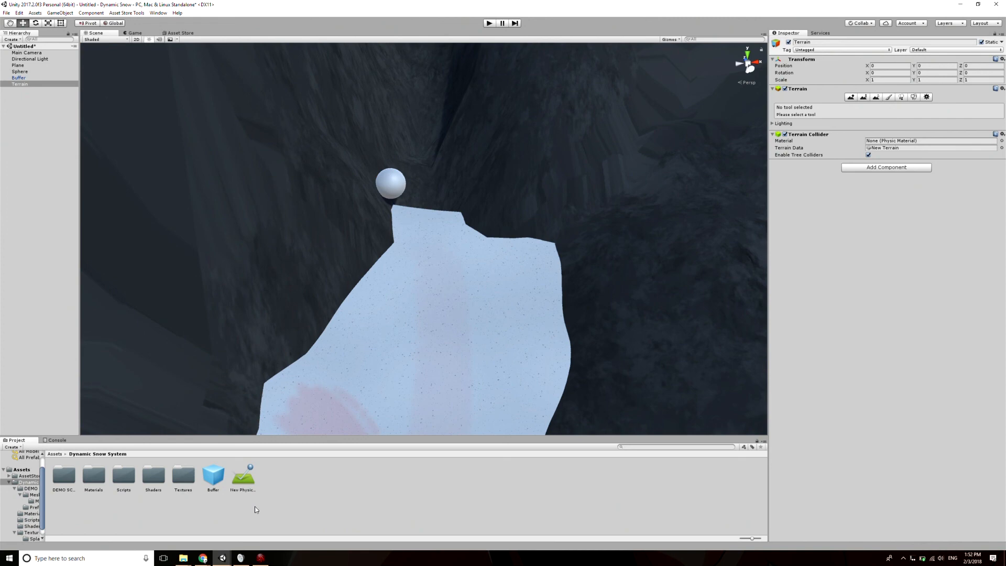
{"action": "left_click", "coordinate": [260, 557]}
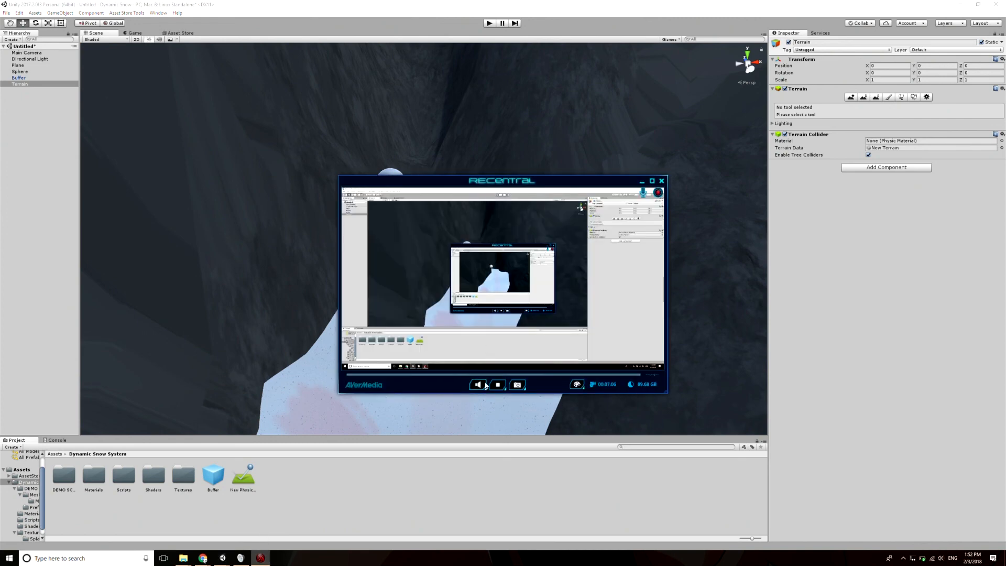